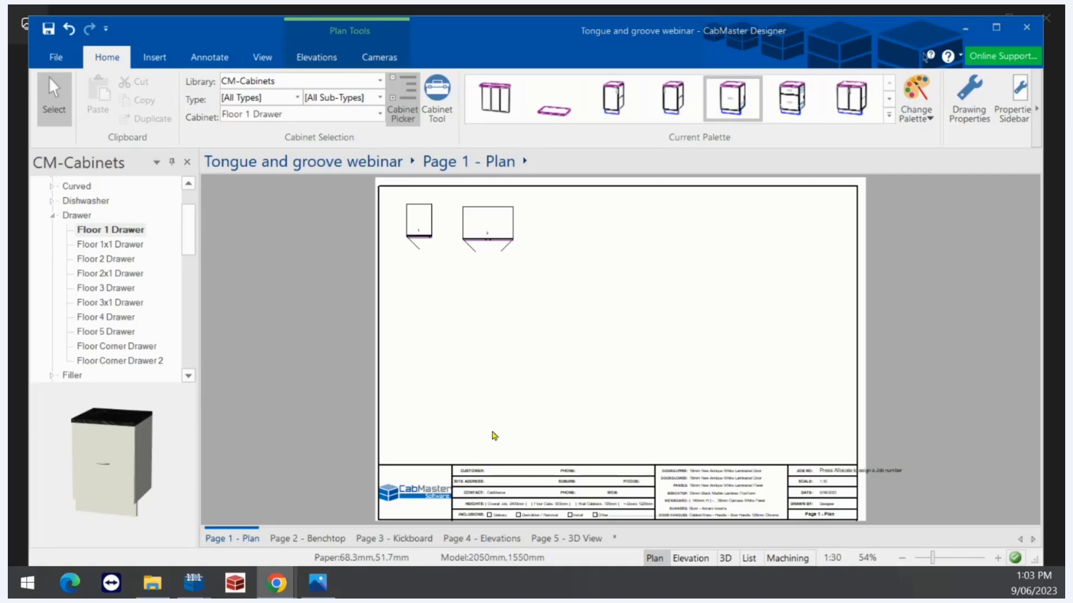
In the job's machining construction setup, choose Tongue for floor cabinet backs, then close without applying
{"action": "left_click", "coordinate": [977, 107]}
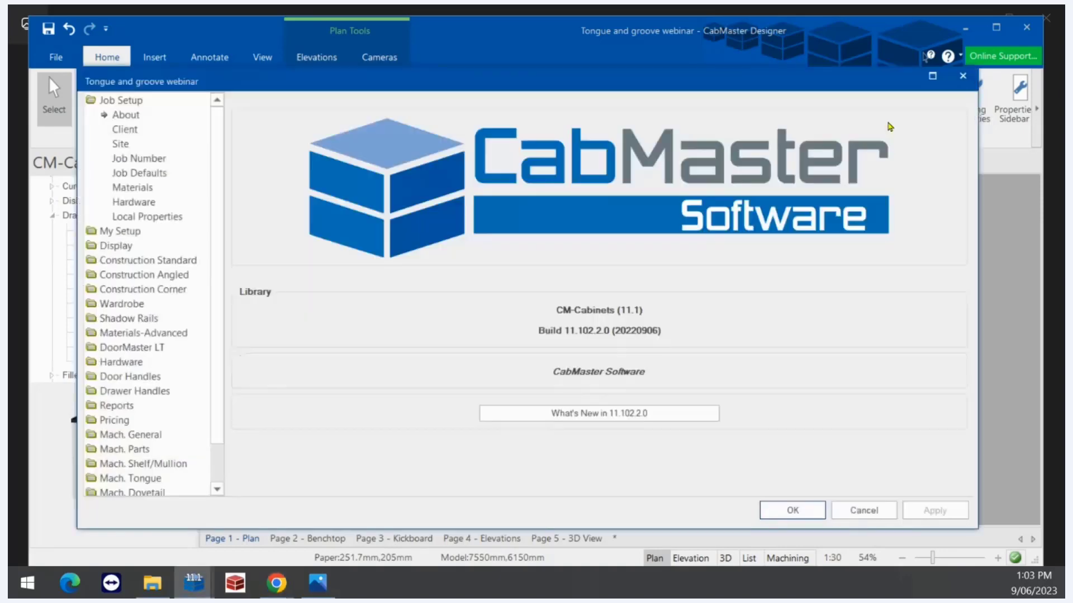
{"action": "left_click", "coordinate": [156, 436]}
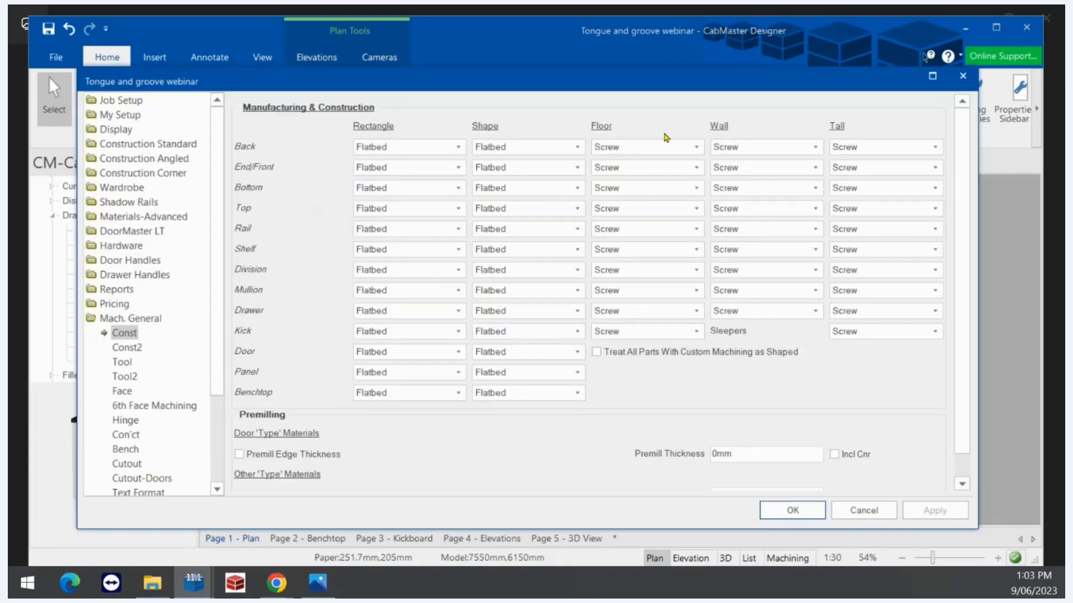
{"action": "left_click", "coordinate": [648, 148]}
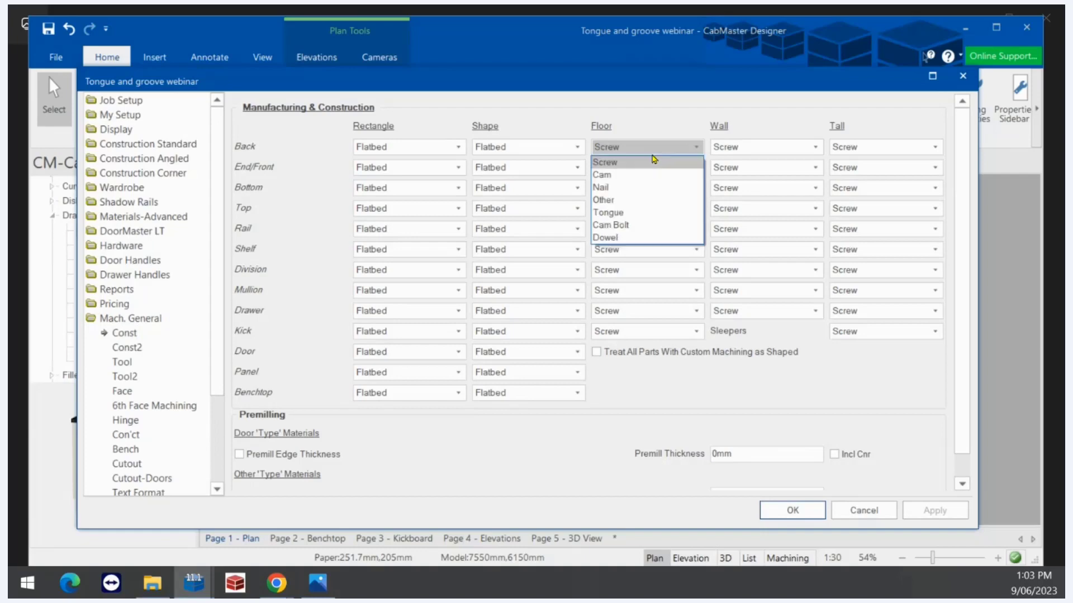
{"action": "left_click", "coordinate": [618, 219]}
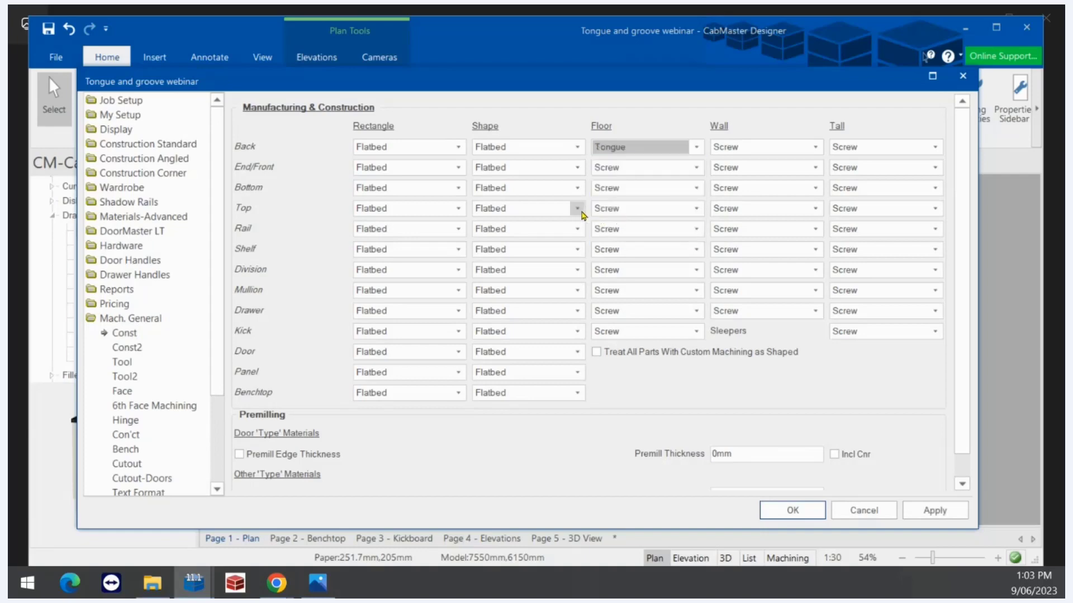
{"action": "left_click", "coordinate": [964, 82]}
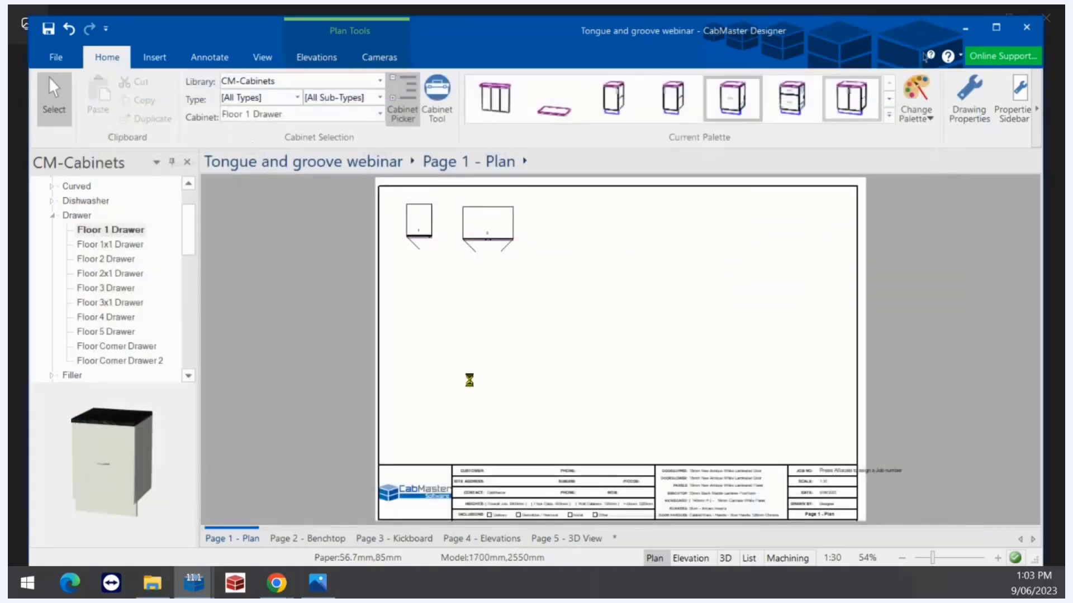
Look through the document commands and drawing setup, closing both unchanged
{"action": "left_click", "coordinate": [58, 60]}
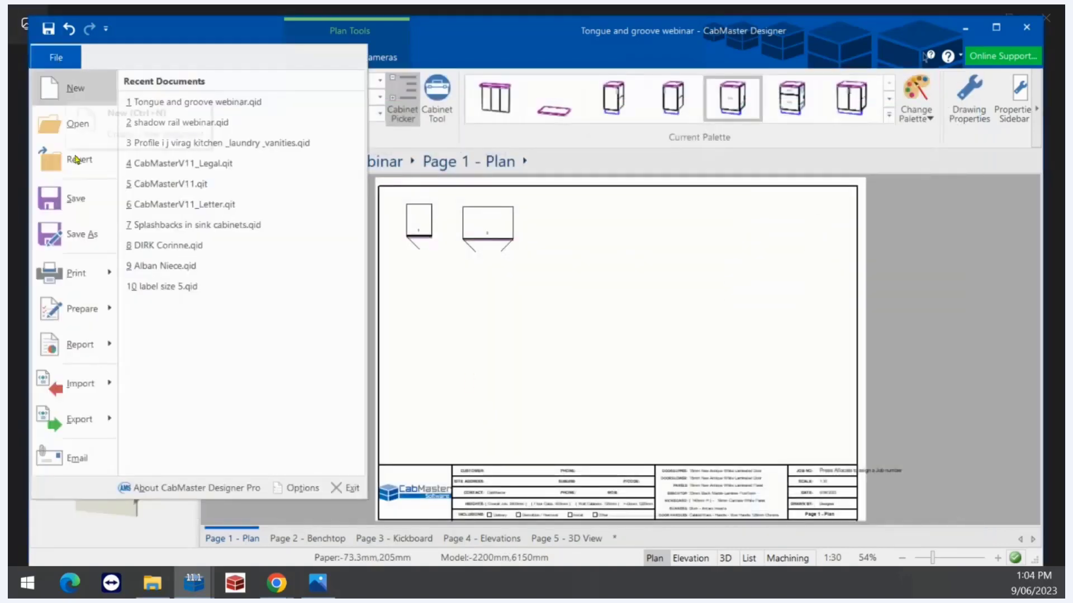
{"action": "left_click", "coordinate": [96, 309]}
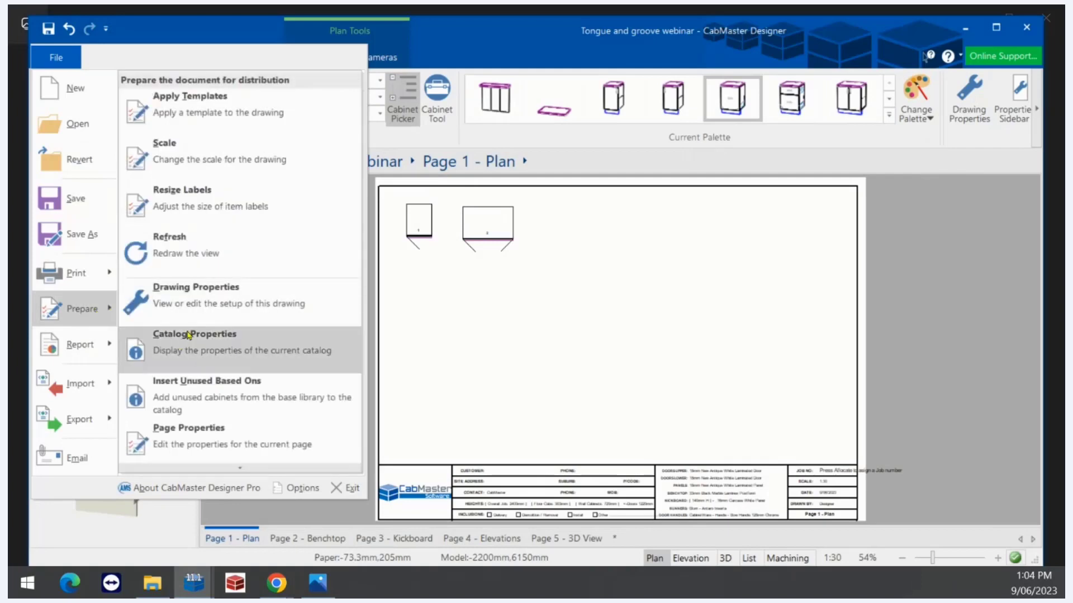
{"action": "left_click", "coordinate": [759, 357]}
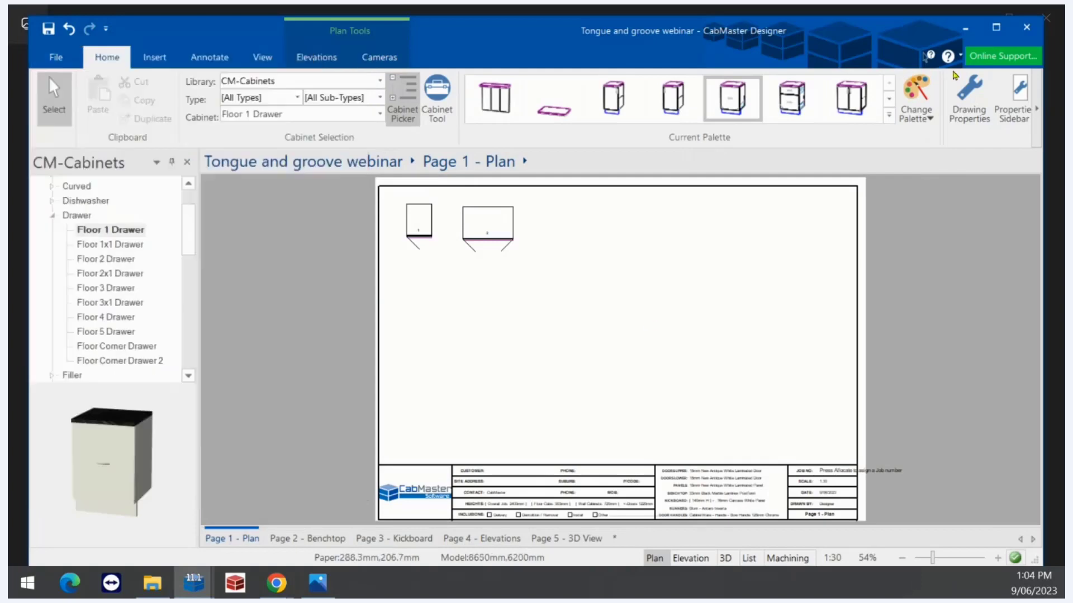
{"action": "left_click", "coordinate": [970, 95]}
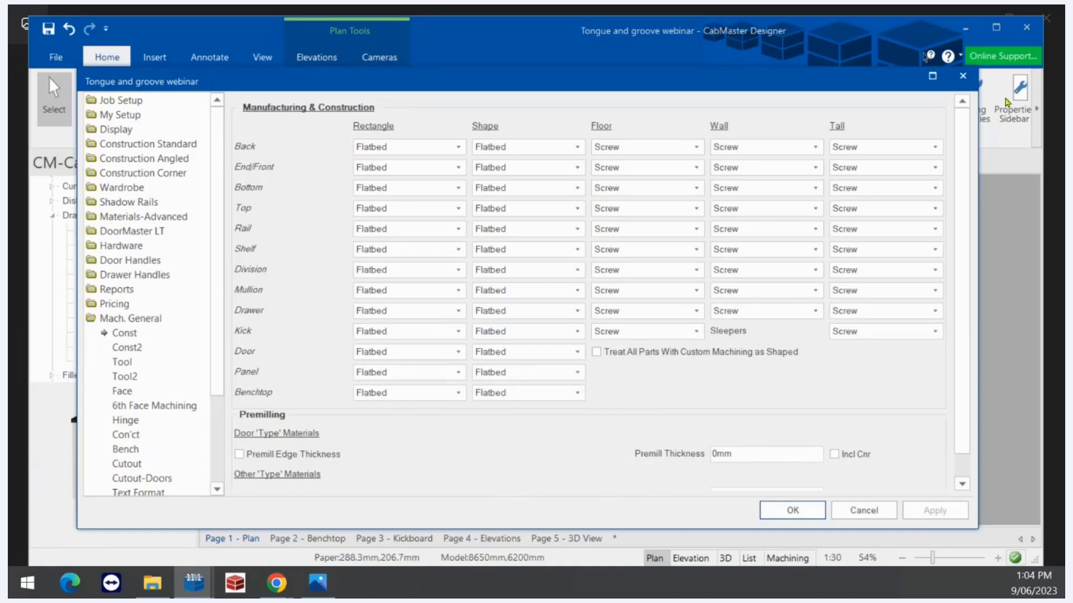
{"action": "left_click", "coordinate": [963, 77]}
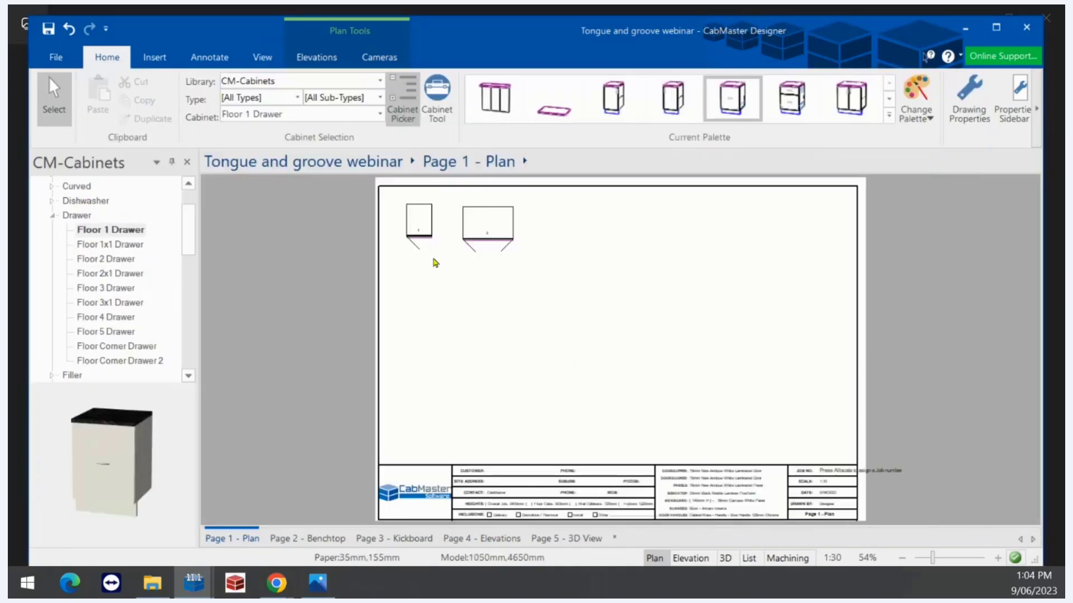
Keep Tongue construction on the small top-left floor cabinet's properties
{"action": "left_click", "coordinate": [419, 213]}
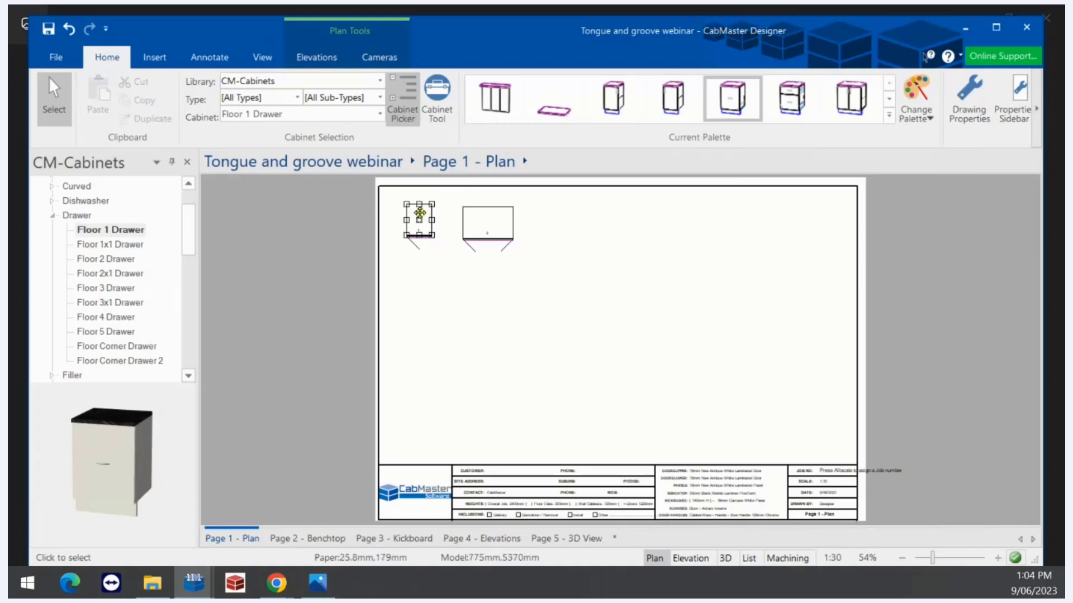
{"action": "double_click", "coordinate": [419, 213]}
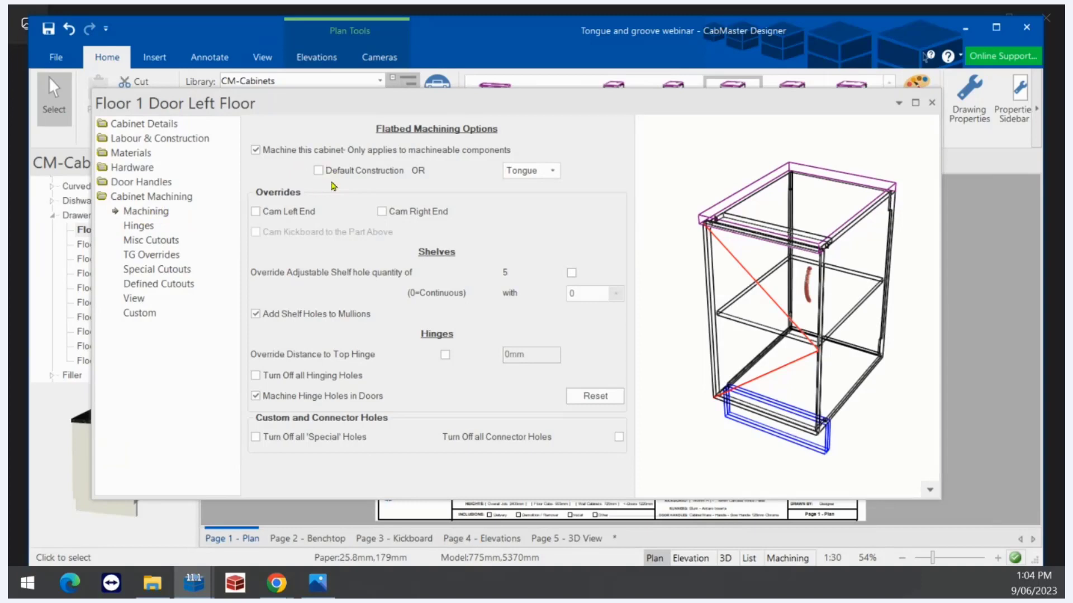
{"action": "left_click", "coordinate": [550, 171]}
{"action": "left_click", "coordinate": [517, 237]}
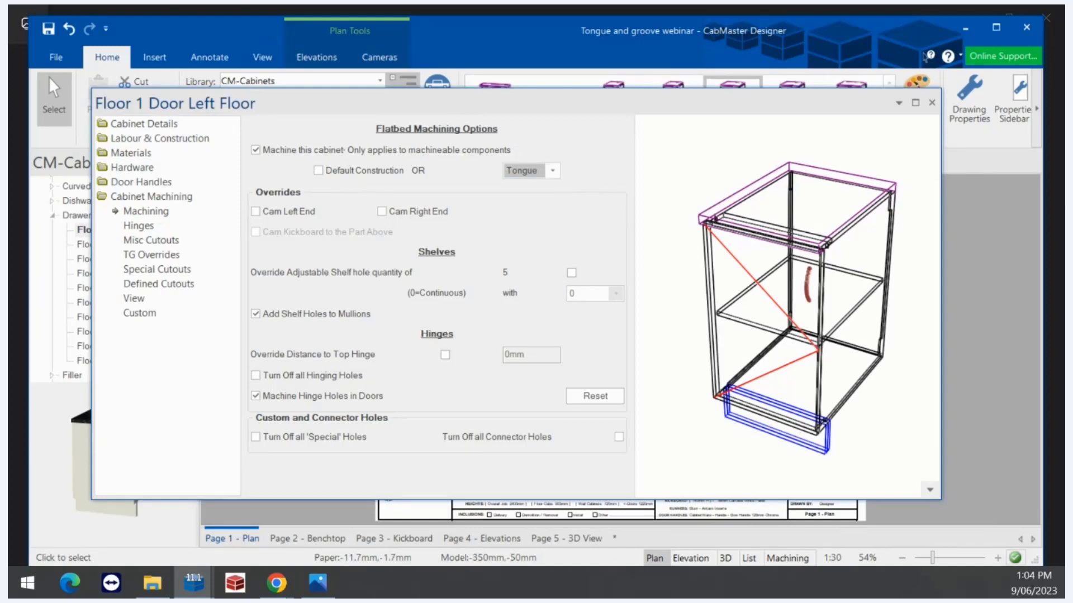
{"action": "left_click", "coordinate": [932, 103]}
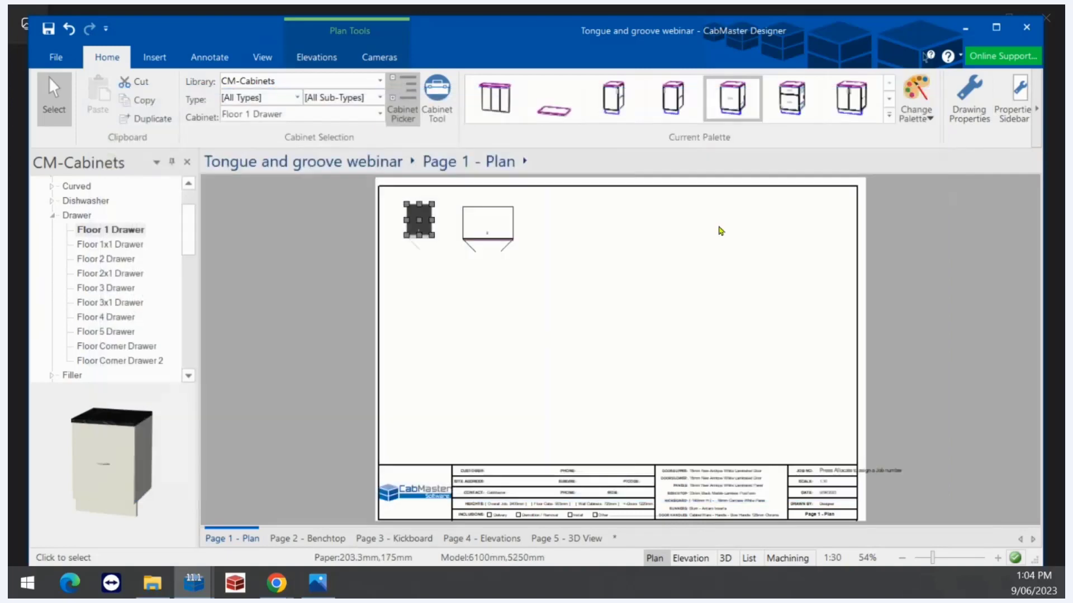
In the larger floor cabinet's back machining settings, keep Tongue as the end construction
{"action": "double_click", "coordinate": [483, 216]}
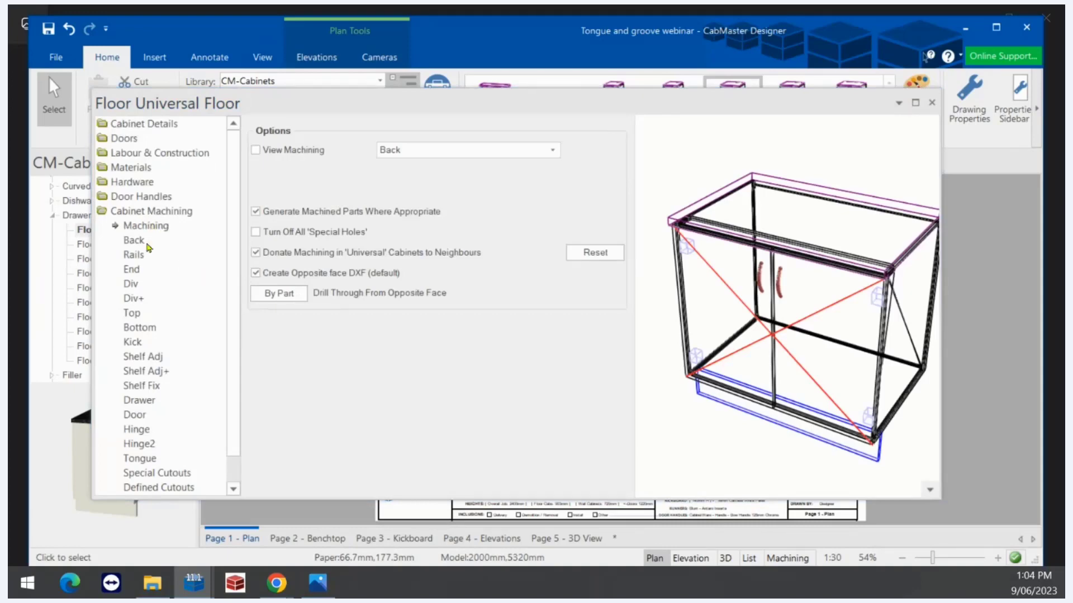
{"action": "left_click", "coordinate": [131, 240]}
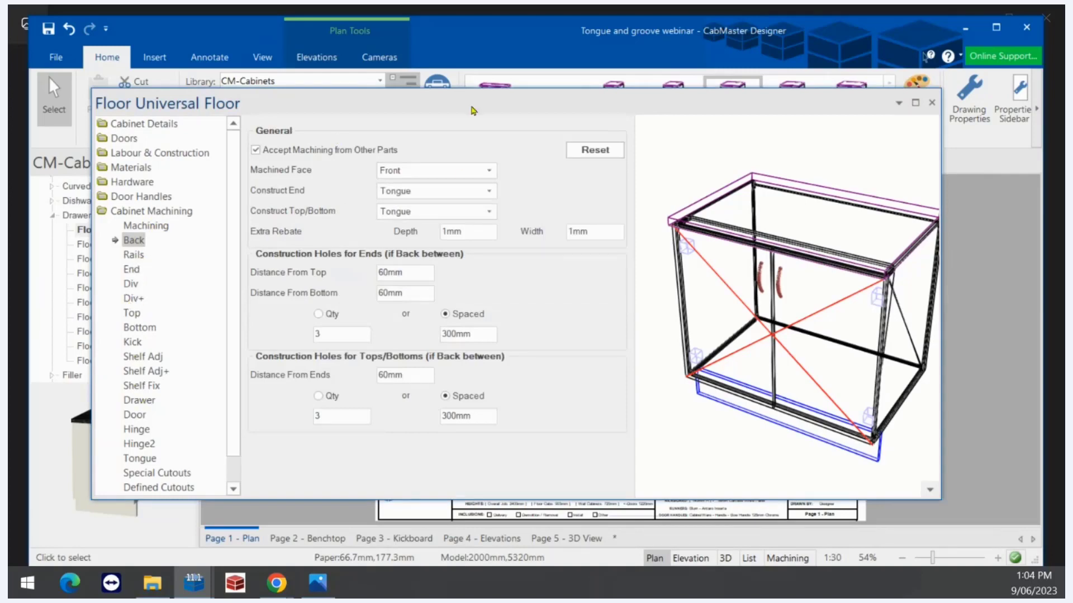
{"action": "left_click", "coordinate": [481, 195]}
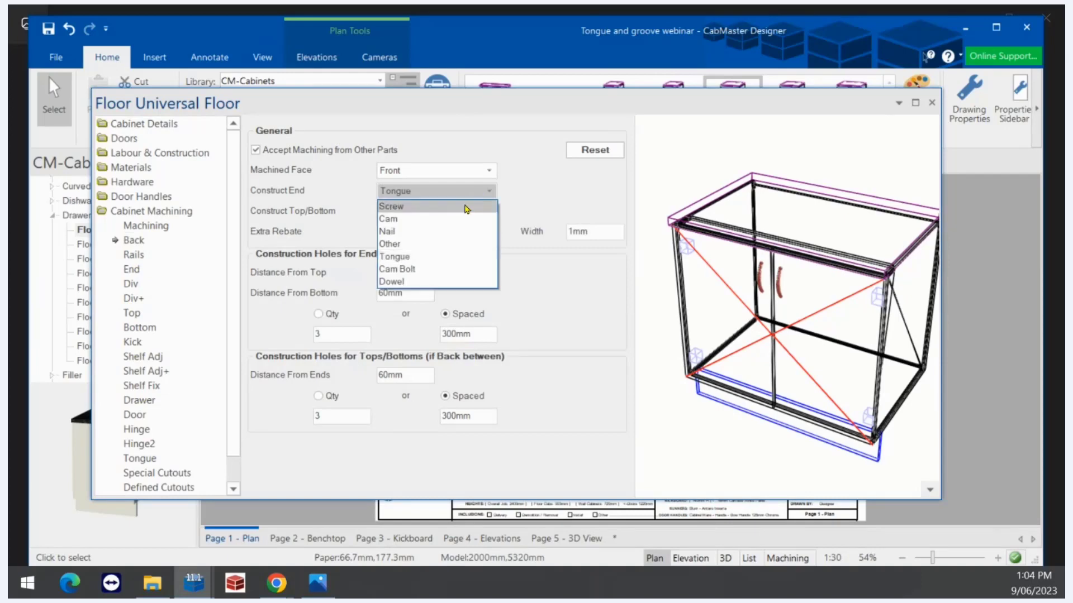
{"action": "left_click", "coordinate": [412, 256]}
Review the rails, end panel, division, extra division, top and bottom machining settings, then close the dialog
{"action": "left_click", "coordinate": [129, 256]}
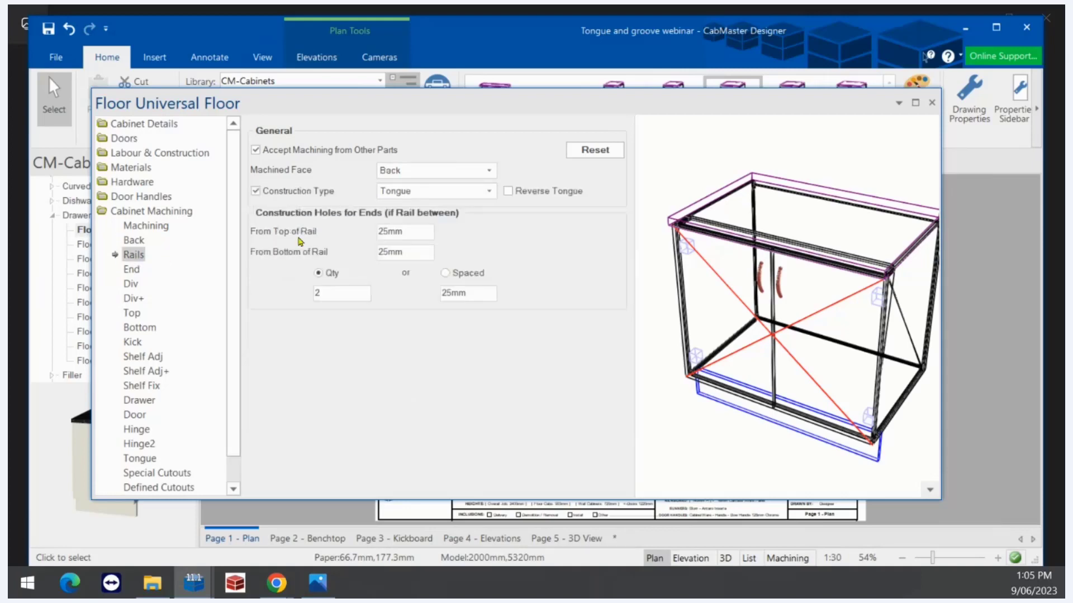
{"action": "left_click", "coordinate": [141, 272]}
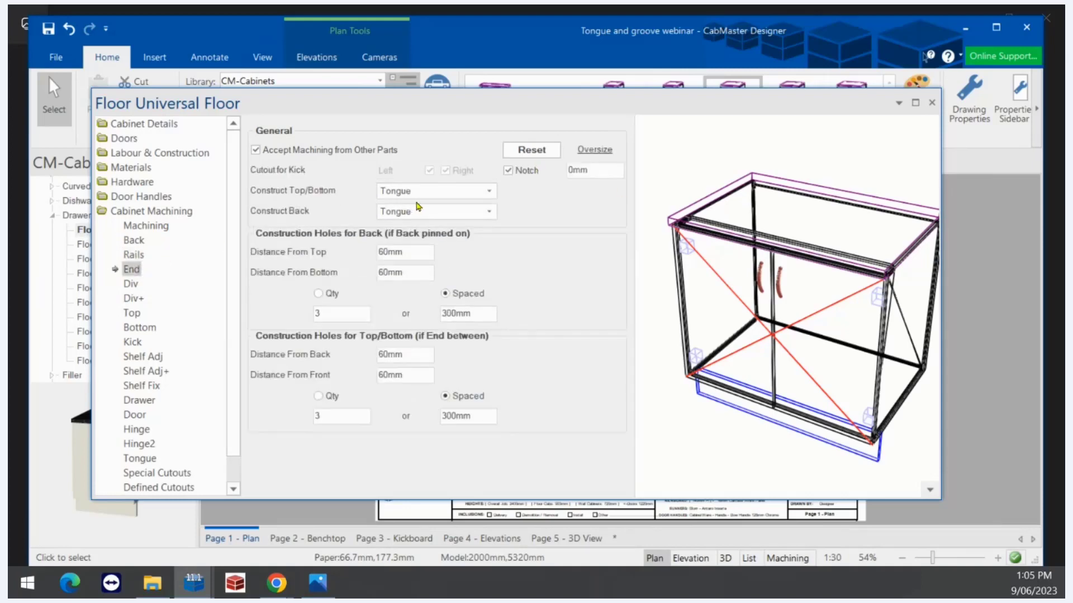
{"action": "left_click", "coordinate": [133, 285]}
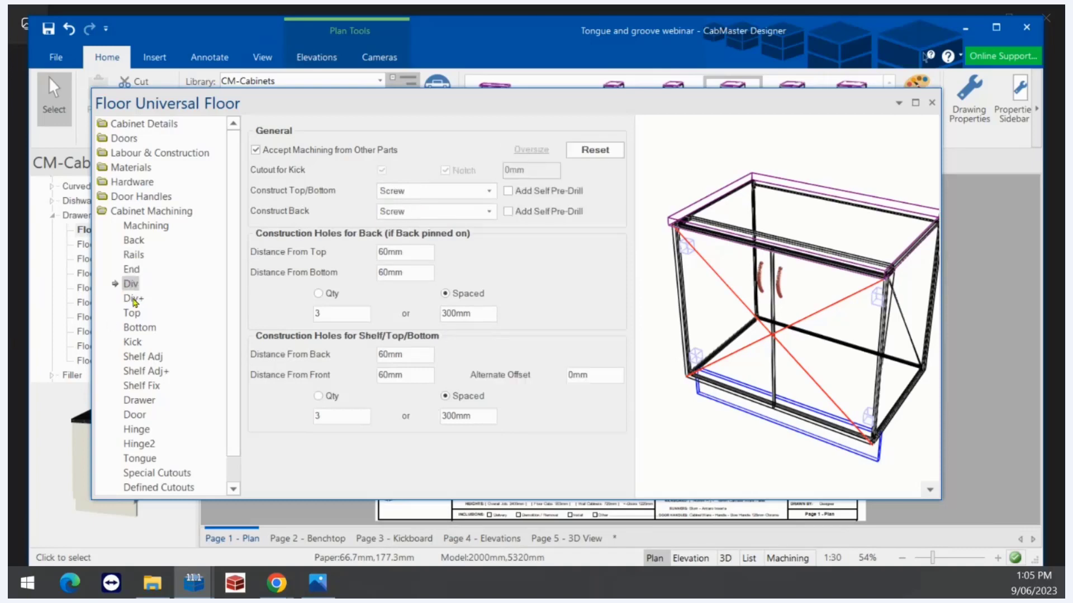
{"action": "left_click", "coordinate": [134, 300]}
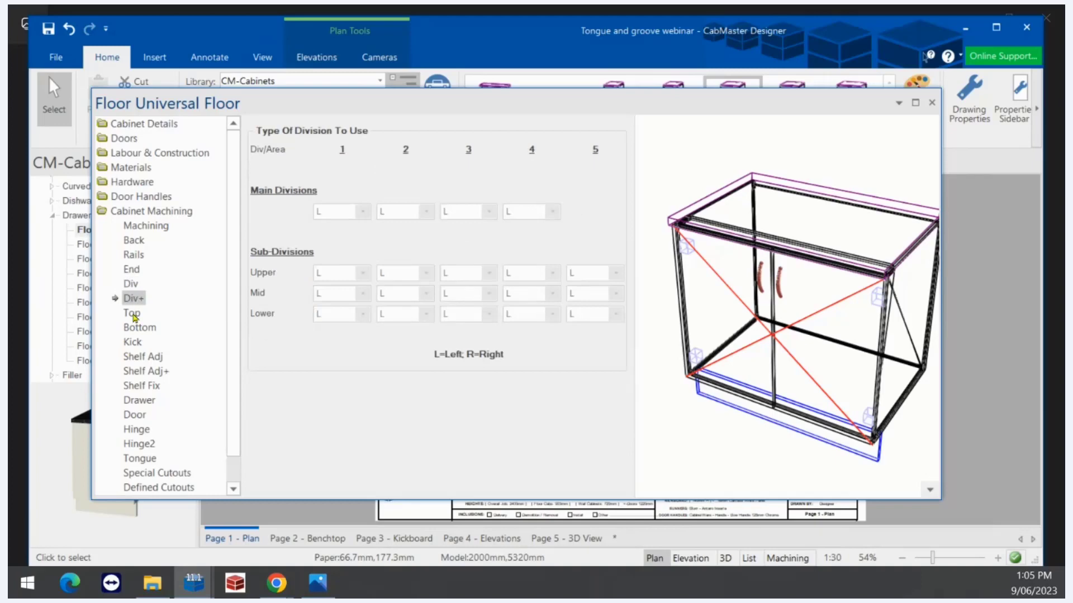
{"action": "left_click", "coordinate": [138, 316]}
{"action": "left_click", "coordinate": [140, 328]}
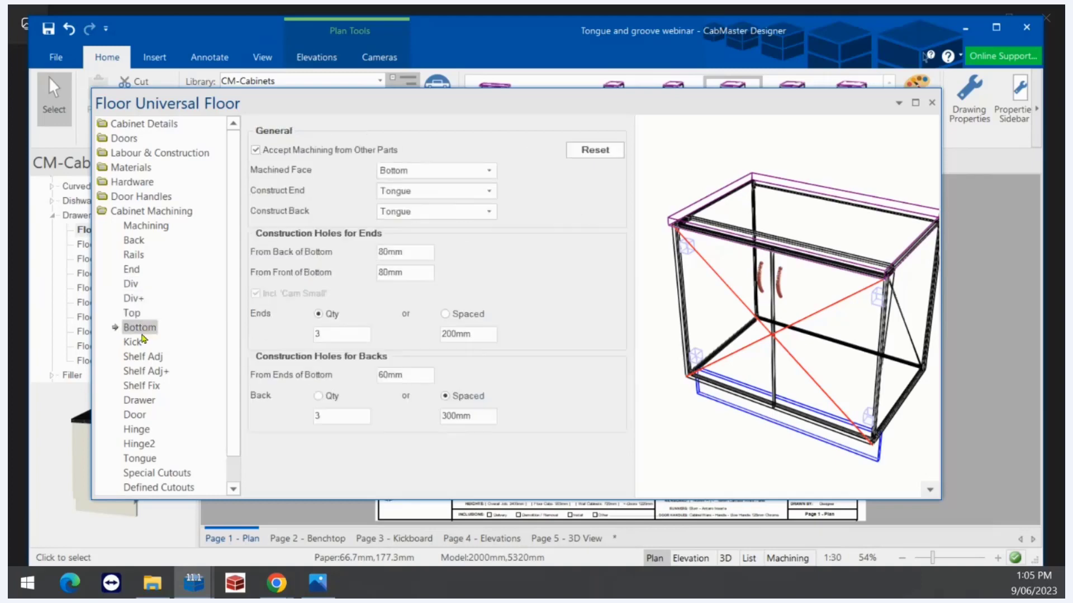
{"action": "left_click", "coordinate": [930, 104]}
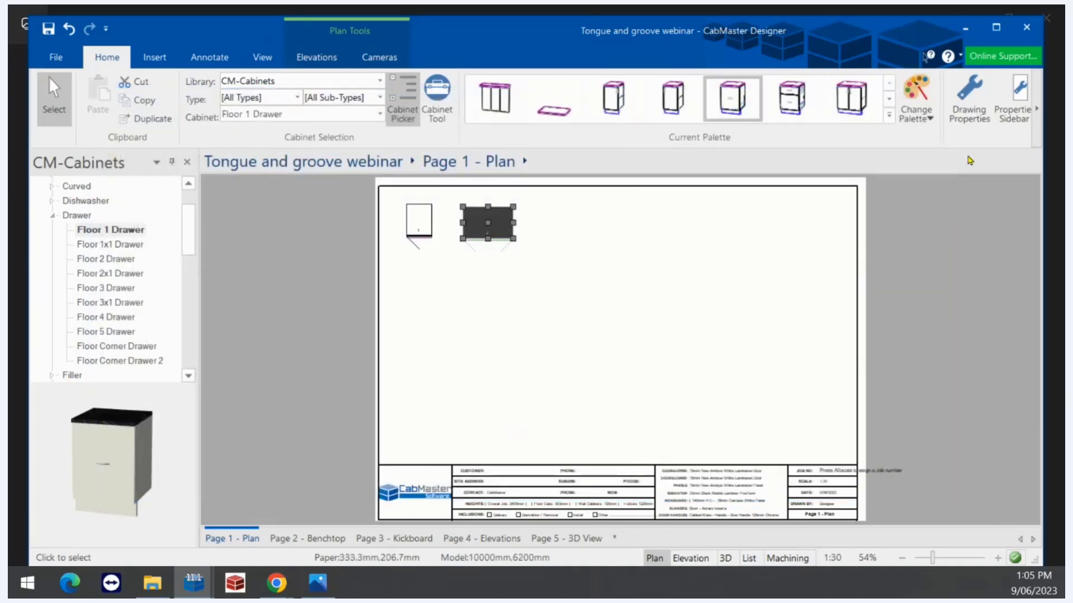
{"action": "left_click", "coordinate": [972, 101]}
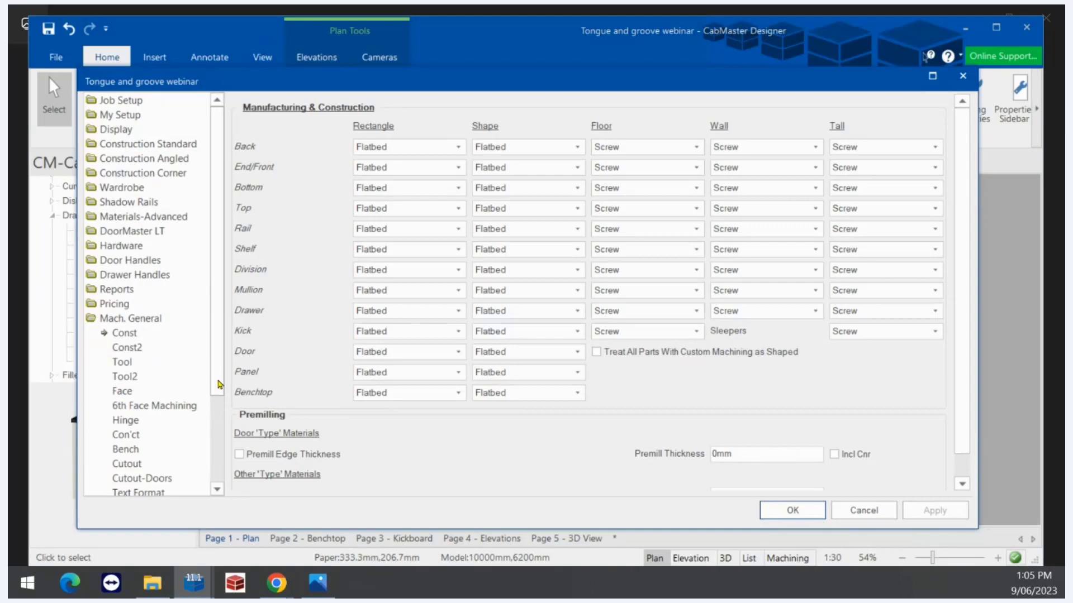
Scroll to Mach. Tongue settings (8mm groove width, 9mm depth) and bring up the Groove Tool Path diagram
{"action": "left_click_drag", "start_coordinate": [219, 384], "coordinate": [226, 474]}
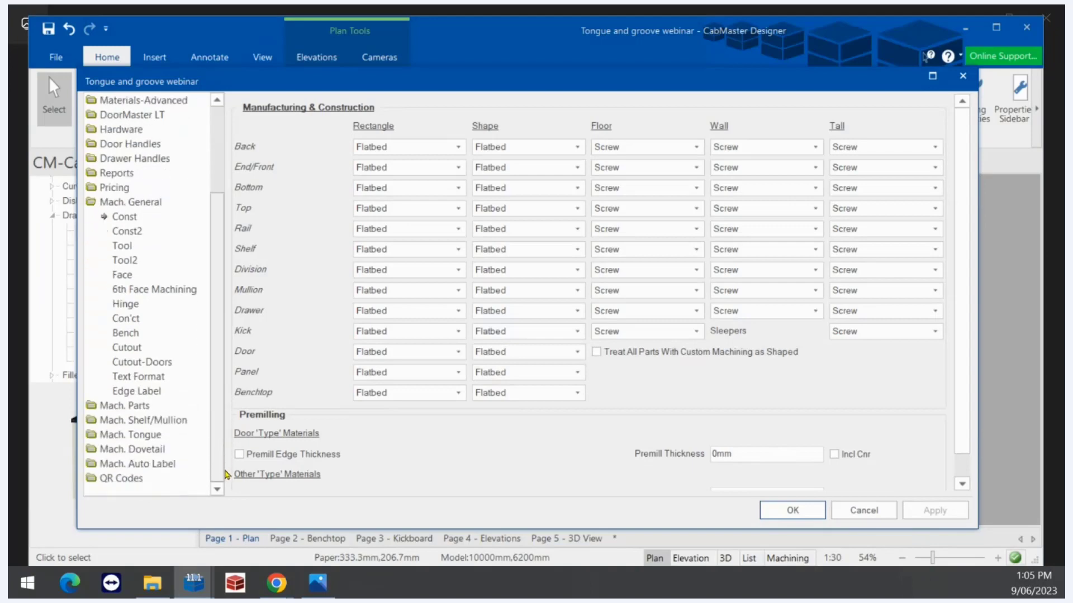
{"action": "left_click", "coordinate": [156, 437]}
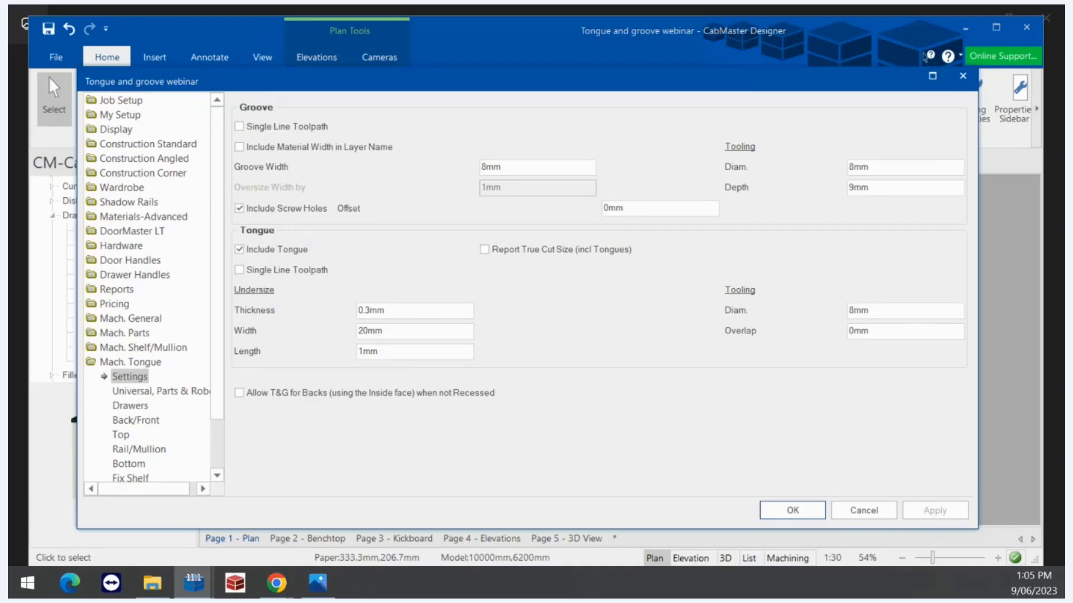
{"action": "key", "text": "alt+Tab"}
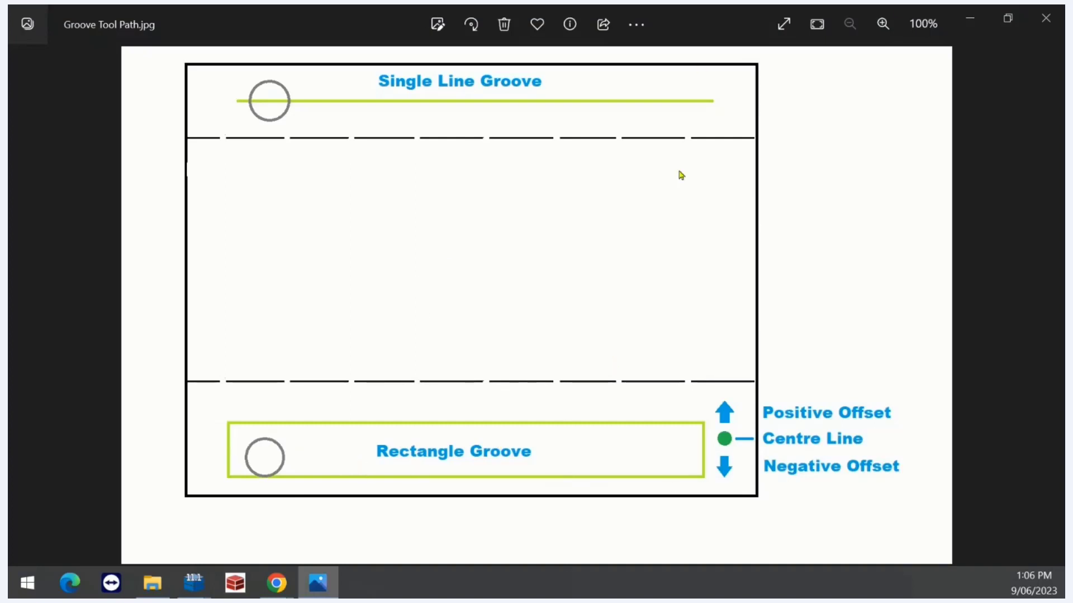
Minimize the Photos diagram to get back to the Mach. Tongue settings
{"action": "left_click", "coordinate": [971, 17]}
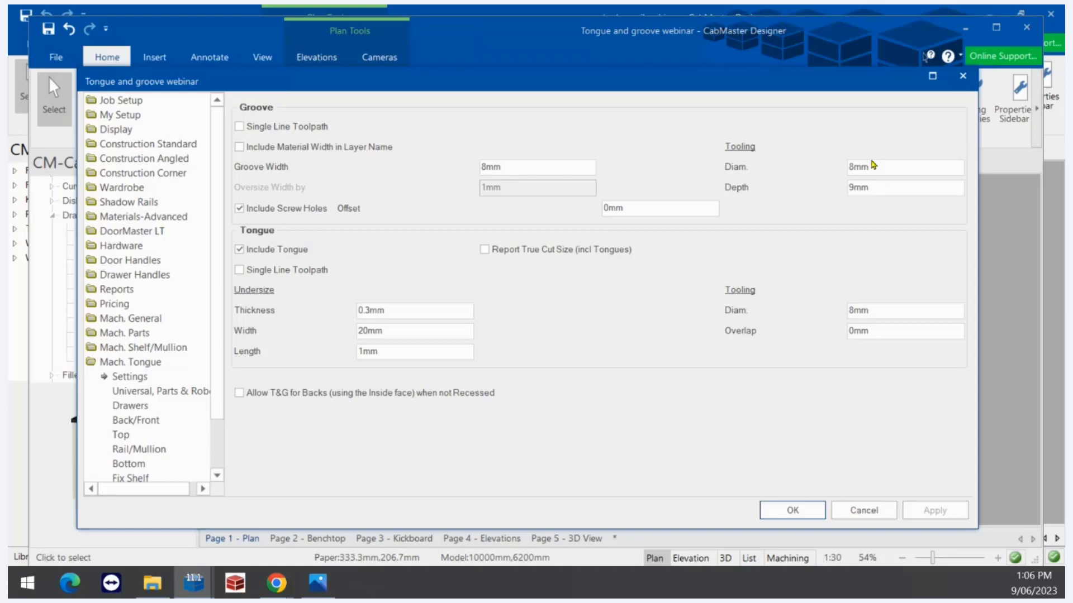
Leave Single Line Toolpath unticked and compare the 8mm Groove Width with the tool path diagram
{"action": "left_click_drag", "start_coordinate": [875, 163], "coordinate": [832, 169]}
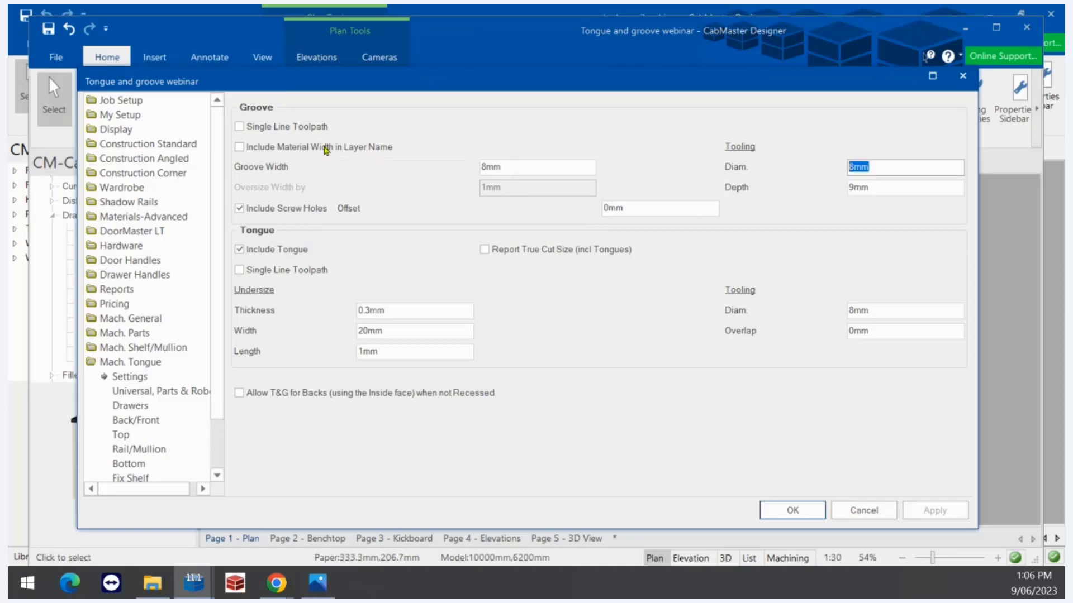
{"action": "left_click", "coordinate": [240, 127]}
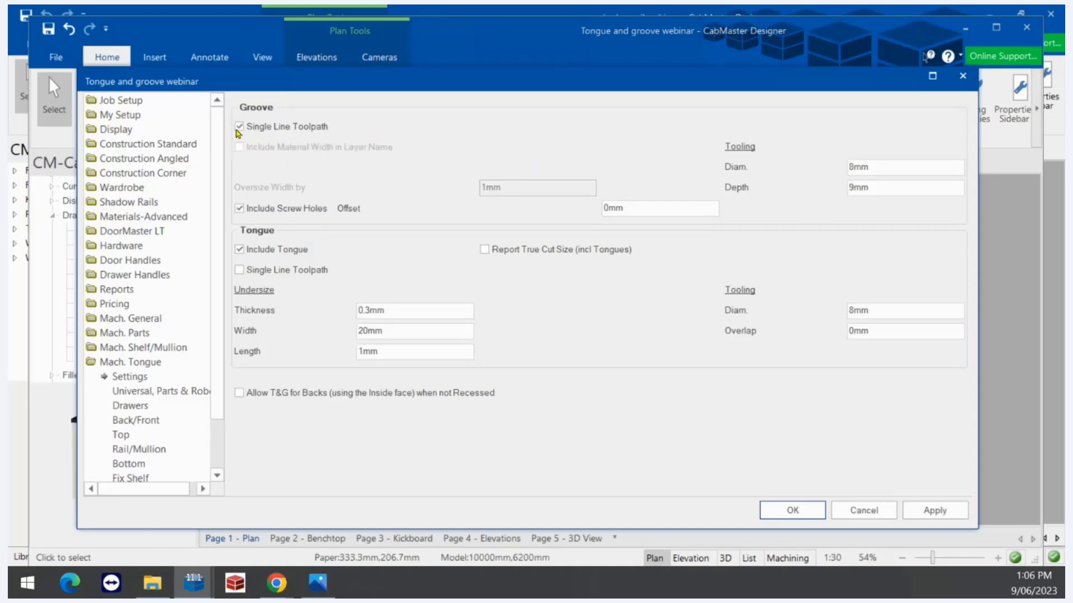
{"action": "left_click", "coordinate": [240, 127]}
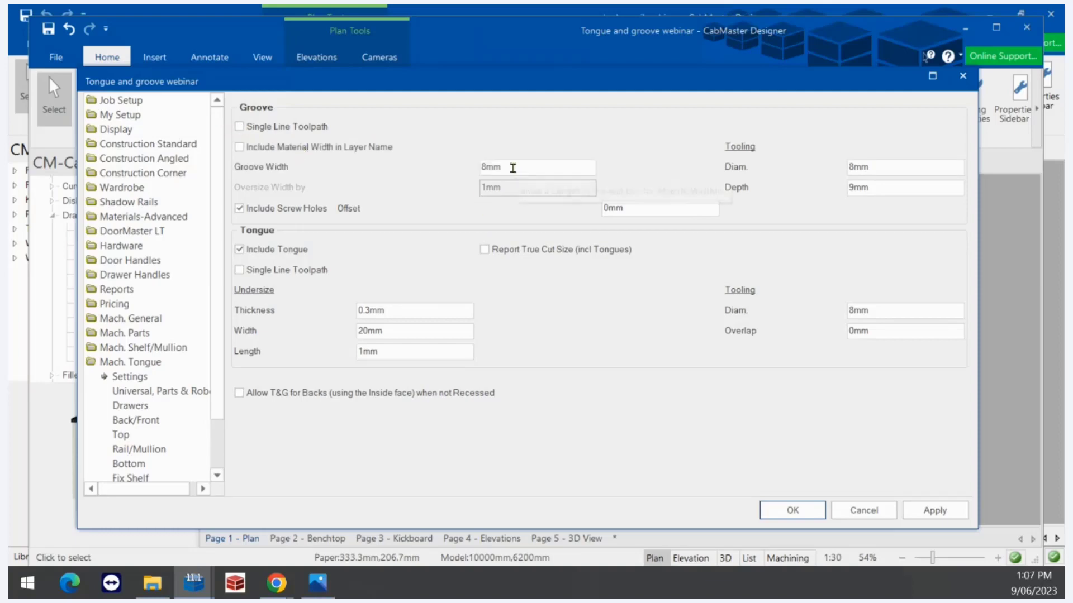
{"action": "double_click", "coordinate": [512, 167]}
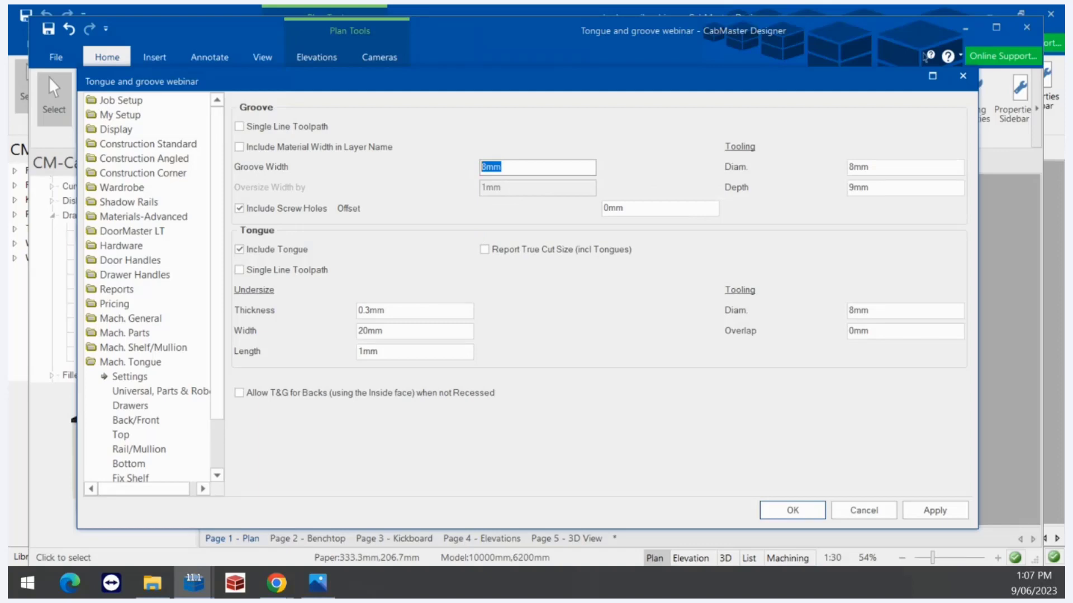
{"action": "key", "text": "alt+Tab"}
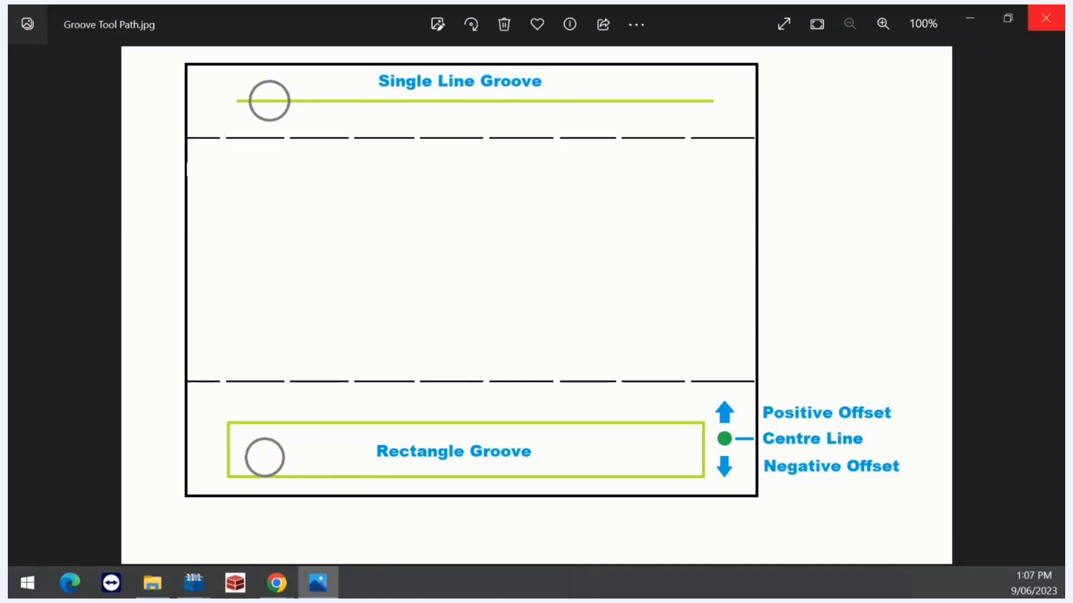
Minimize the Groove Tool Path diagram, returning to the tongue and groove settings
{"action": "left_click", "coordinate": [969, 18]}
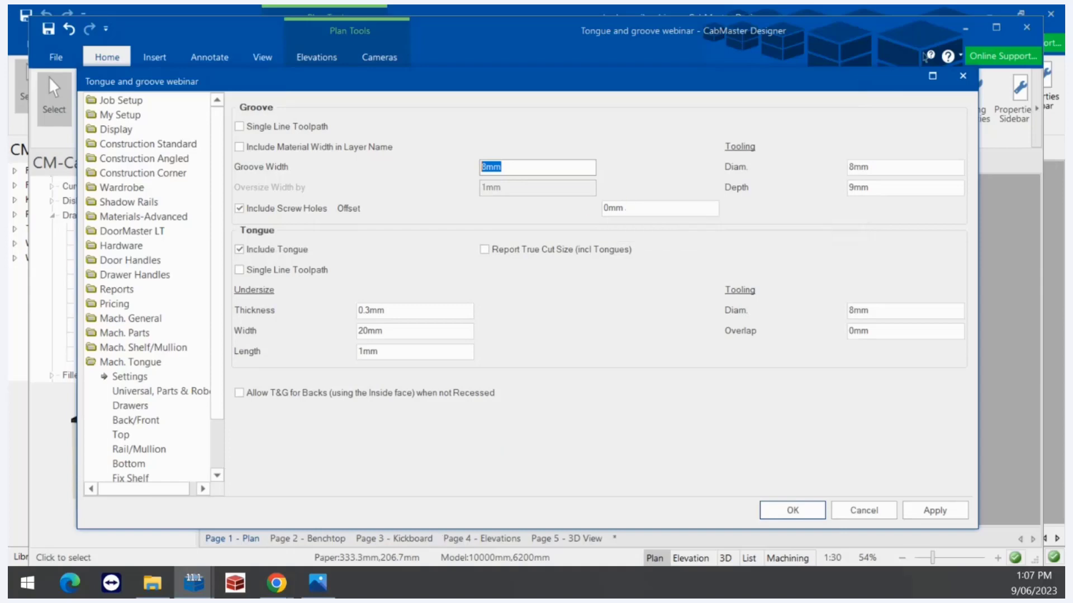
Bring Groove Tool Path.jpg to the front from the taskbar
{"action": "left_click", "coordinate": [318, 582]}
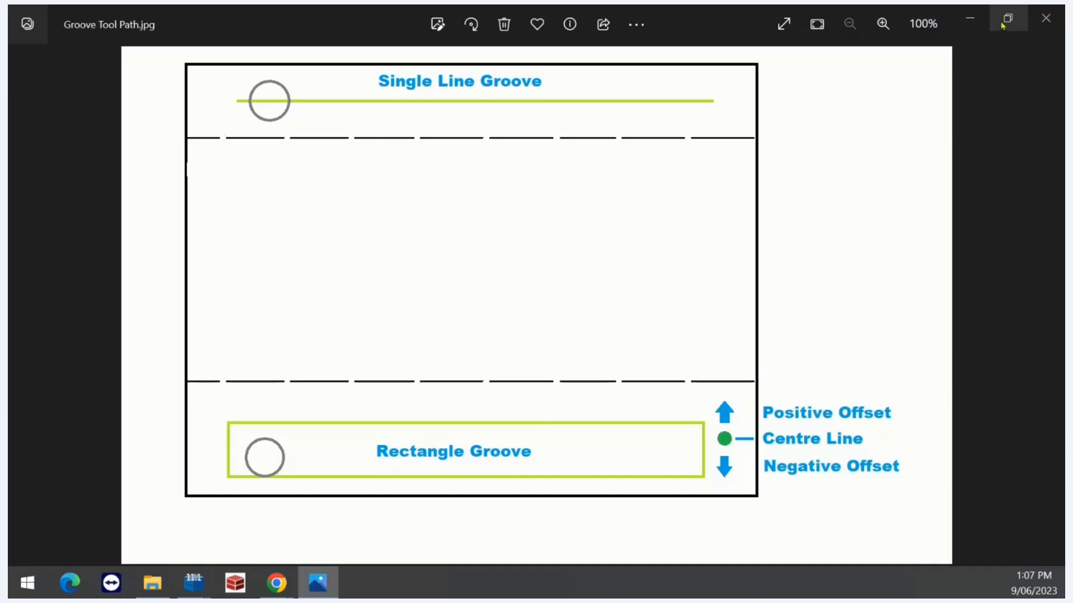
Hide the Photos window to show the Mach. Tongue settings again
{"action": "left_click", "coordinate": [968, 22]}
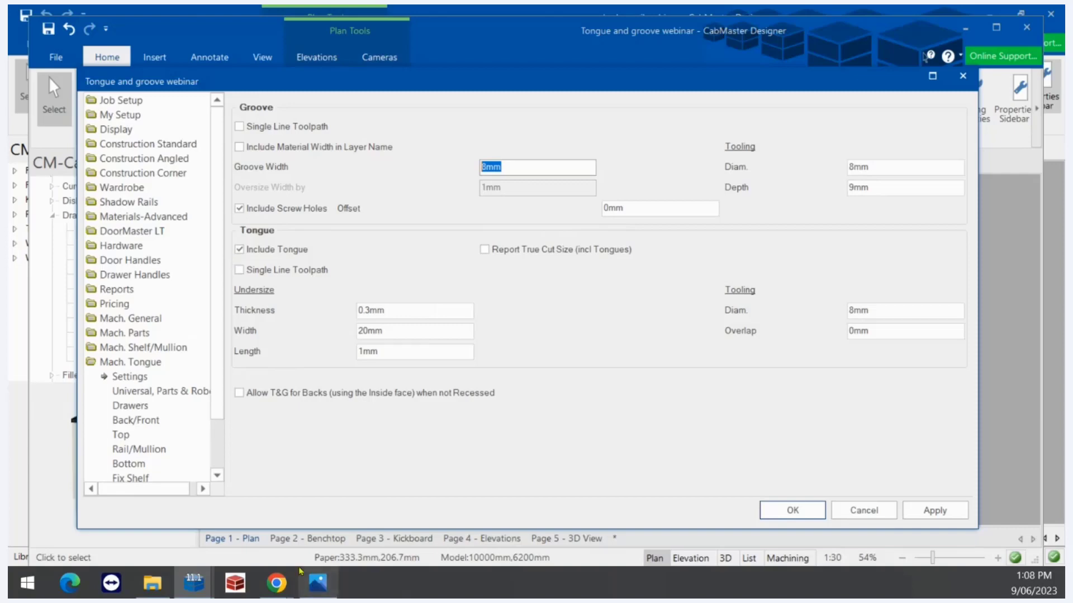
Untick Include Tongue, disabling the tongue sizes, and show Groove Tool Path.jpg in Photos
{"action": "mouse_move", "coordinate": [314, 585]}
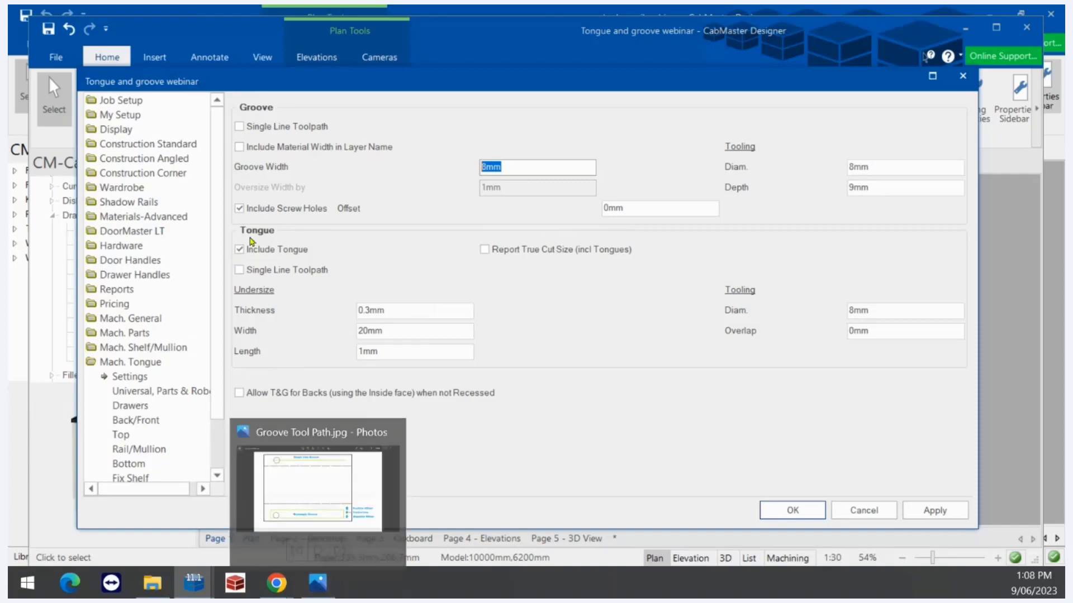
{"action": "left_click", "coordinate": [239, 250]}
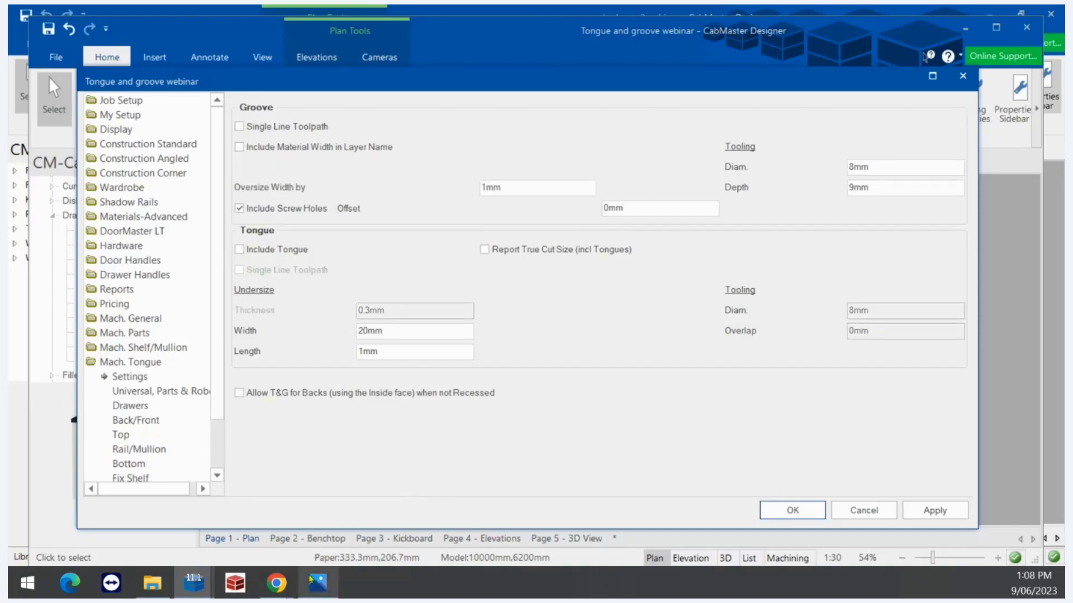
{"action": "mouse_move", "coordinate": [319, 582]}
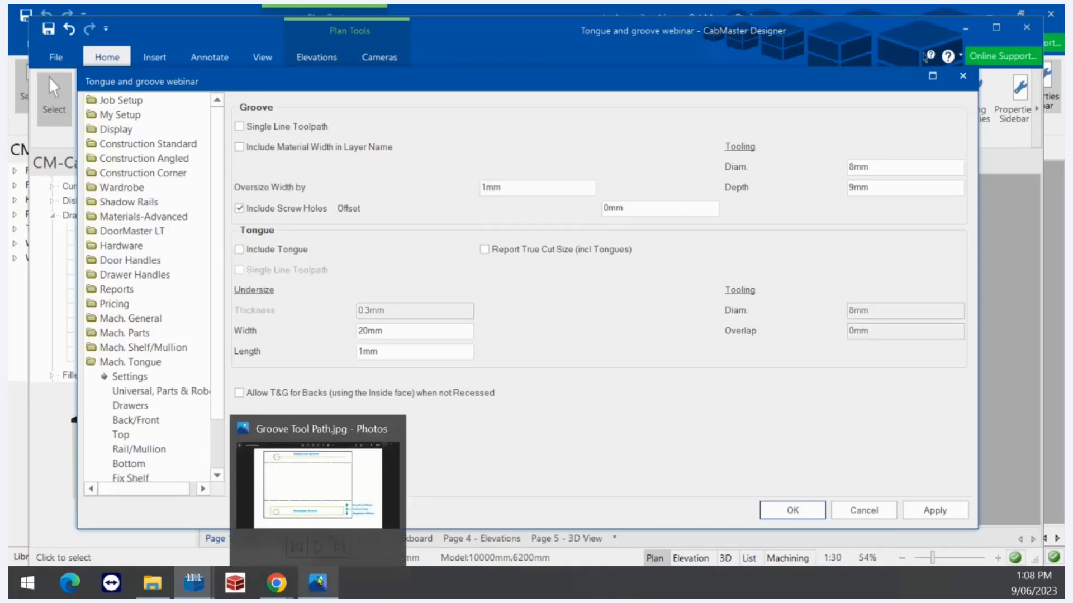
{"action": "left_click", "coordinate": [386, 475]}
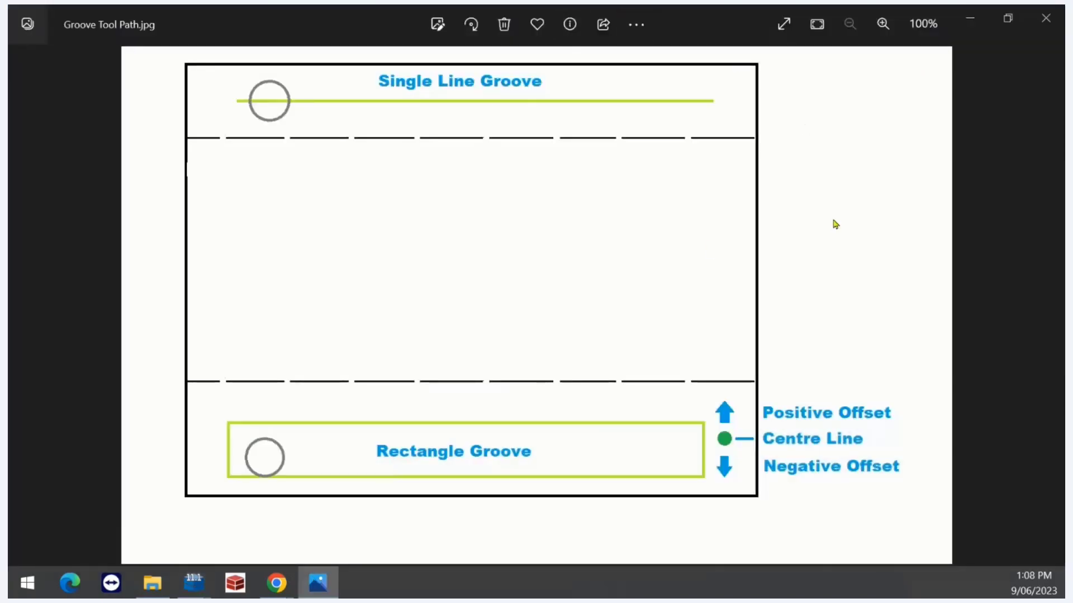
Advance three diagrams, past tongue Width.jpg, toward untick include tongue.jpg
{"action": "key", "text": "Right"}
{"action": "key", "text": "Right"}
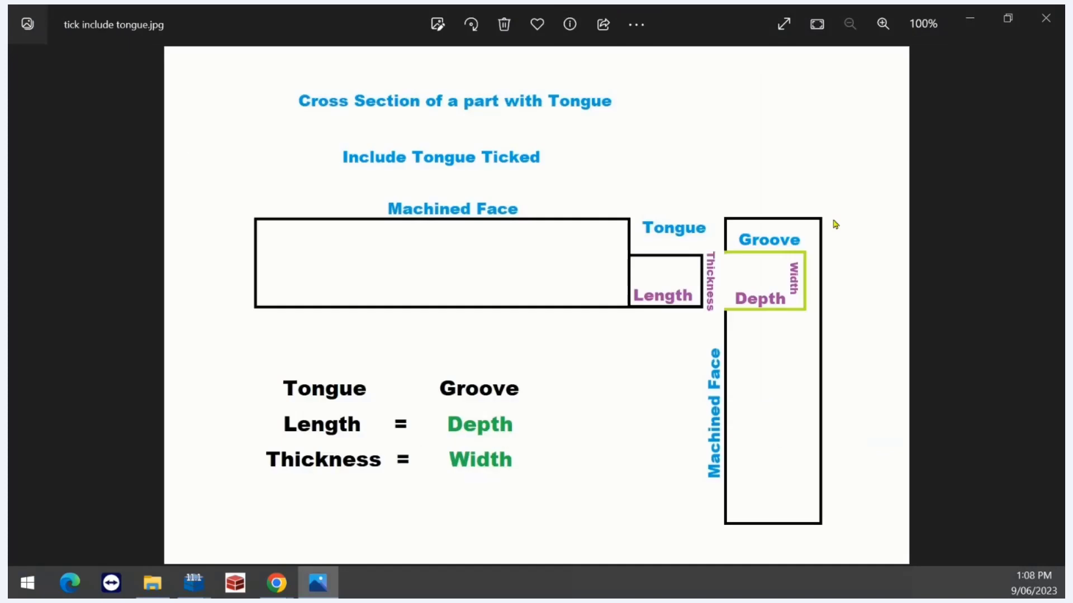
{"action": "key", "text": "Right"}
{"action": "key", "text": "Right"}
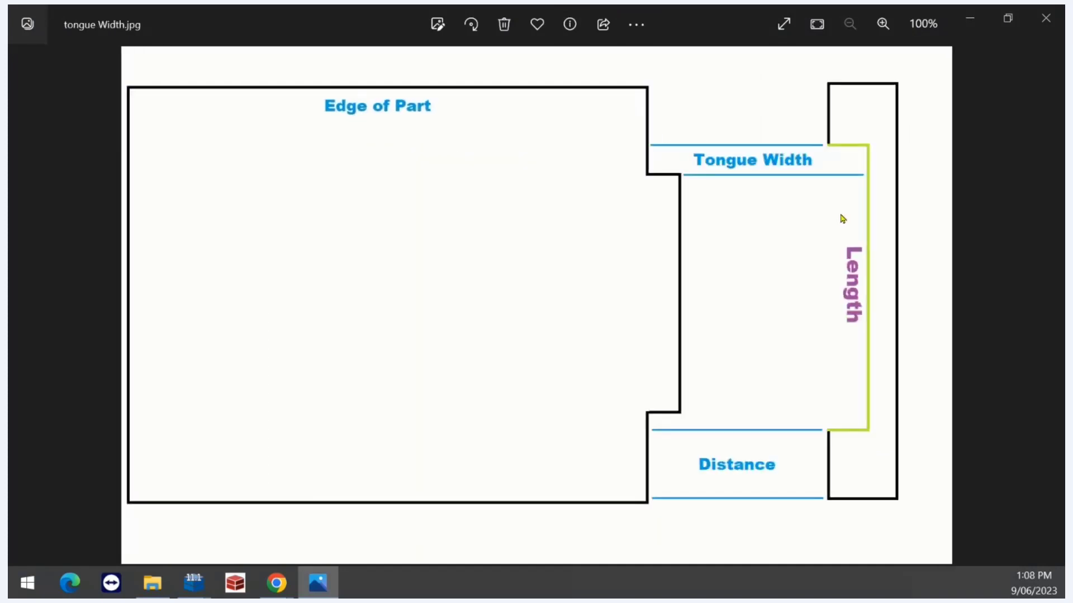
{"action": "key", "text": "Right"}
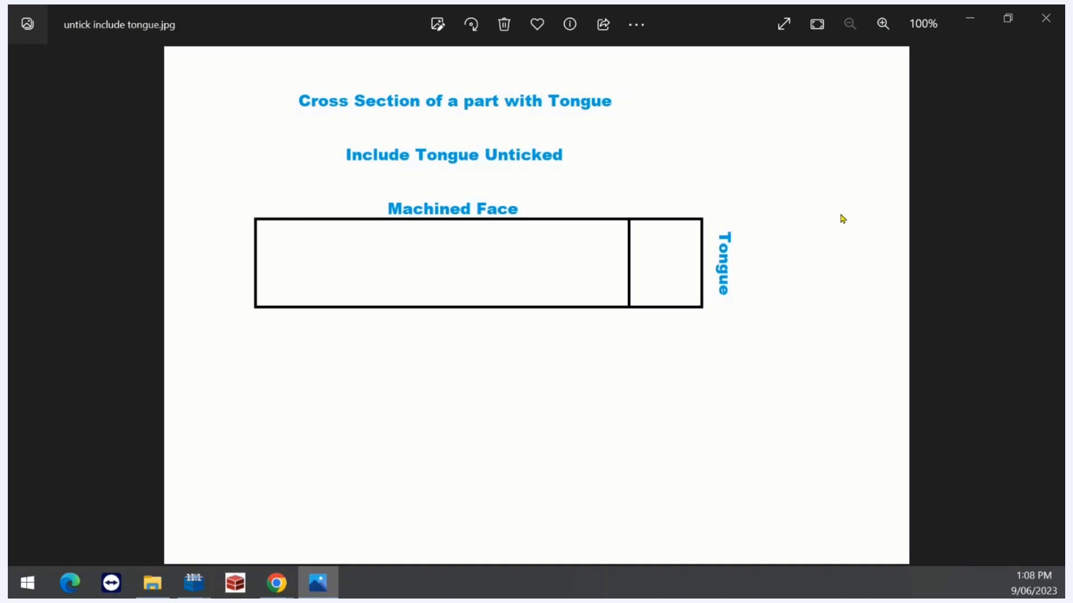
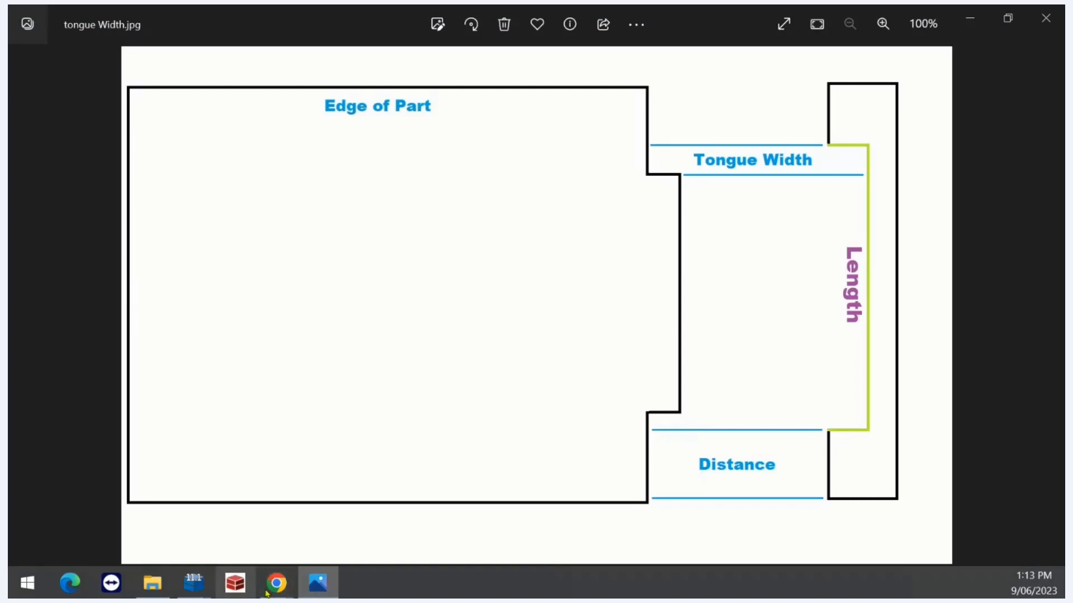
Switch from Photos to the 'shadow rail webinar' CabMaster Designer window via the taskbar
{"action": "left_click", "coordinate": [197, 583]}
{"action": "left_click", "coordinate": [287, 516]}
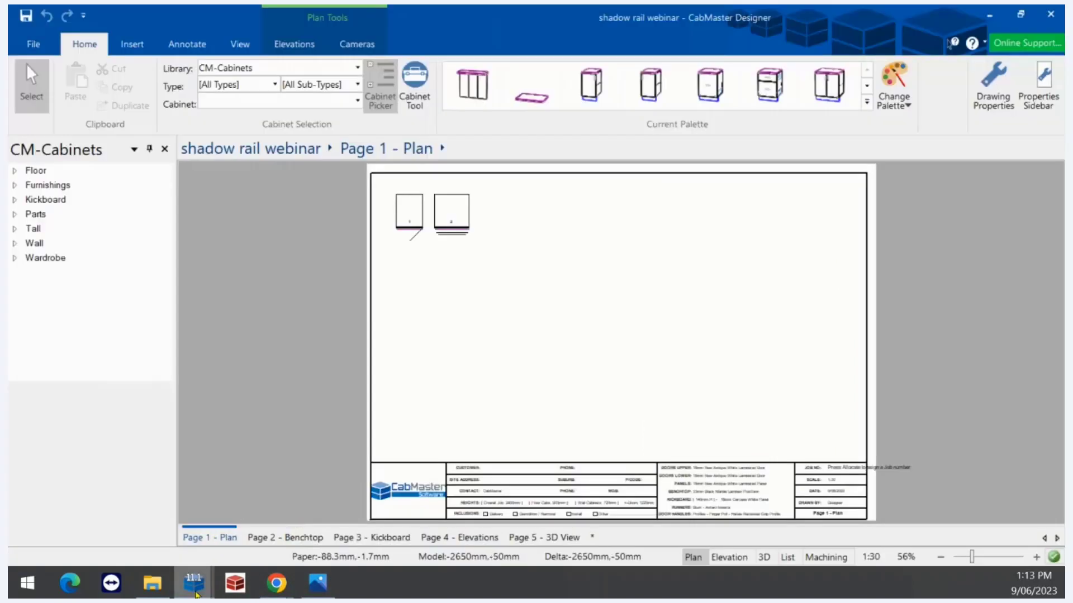
In the Tongue and groove webinar drawing, keep the Universal tongue length at 20mm from the edge
{"action": "mouse_move", "coordinate": [193, 583]}
{"action": "left_click", "coordinate": [152, 555]}
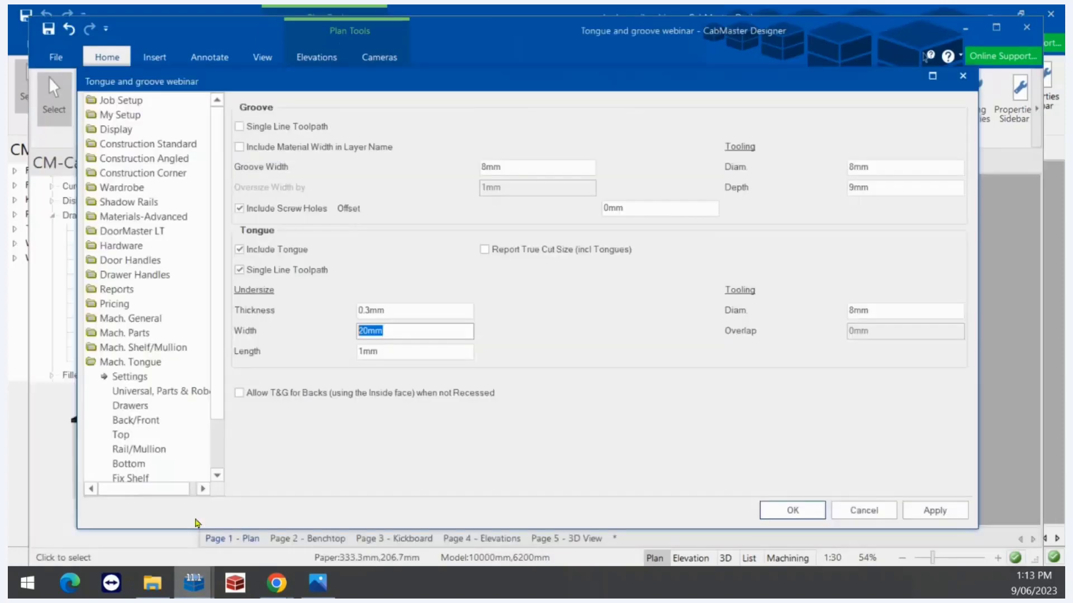
{"action": "left_click", "coordinate": [132, 393]}
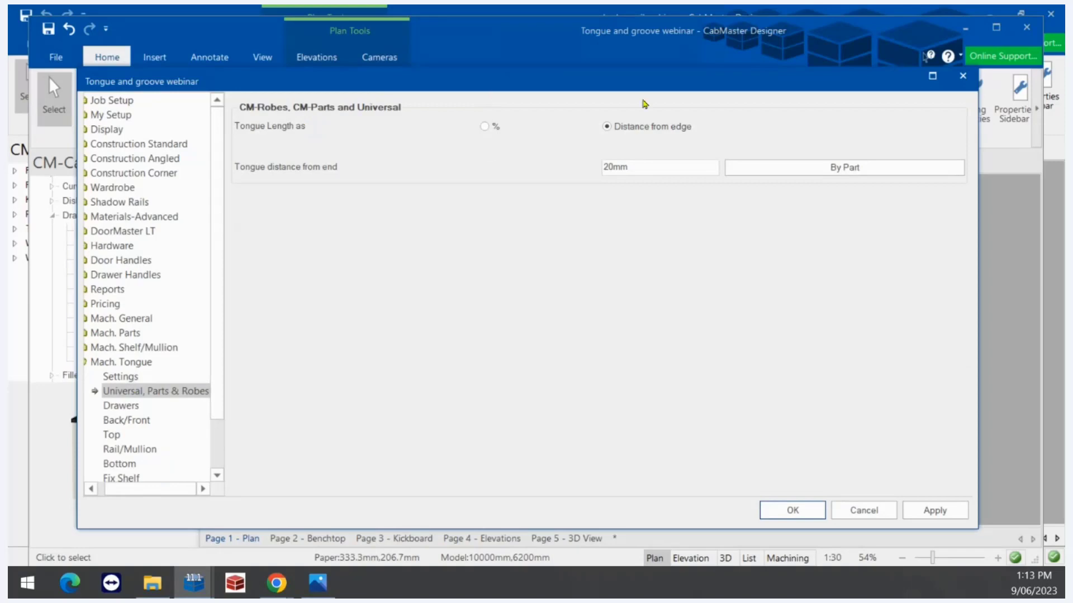
{"action": "left_click", "coordinate": [484, 127]}
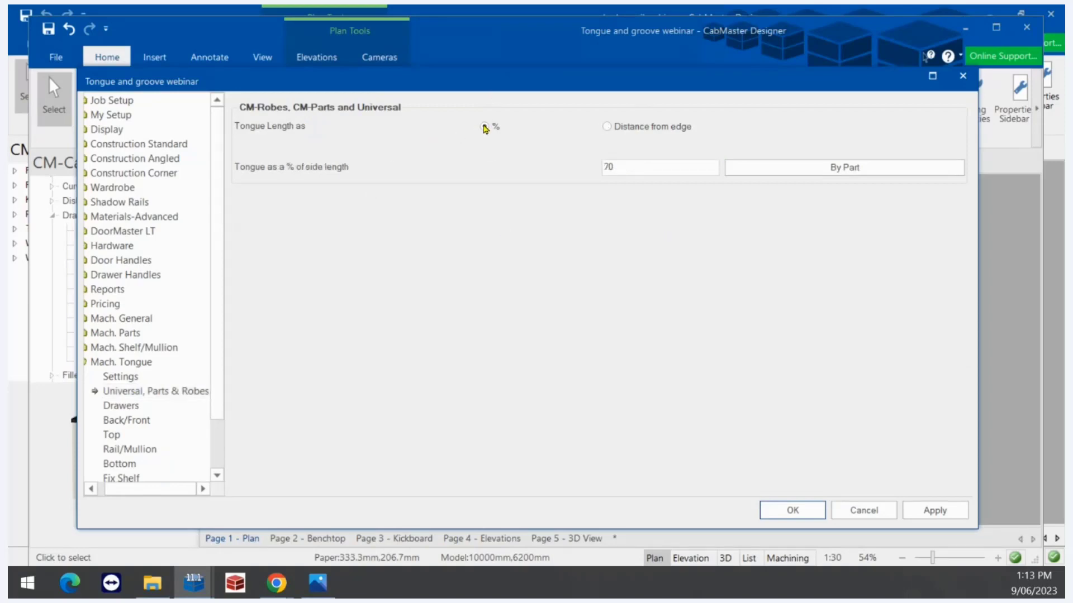
{"action": "left_click", "coordinate": [607, 127]}
{"action": "left_click_drag", "start_coordinate": [632, 167], "coordinate": [590, 166]}
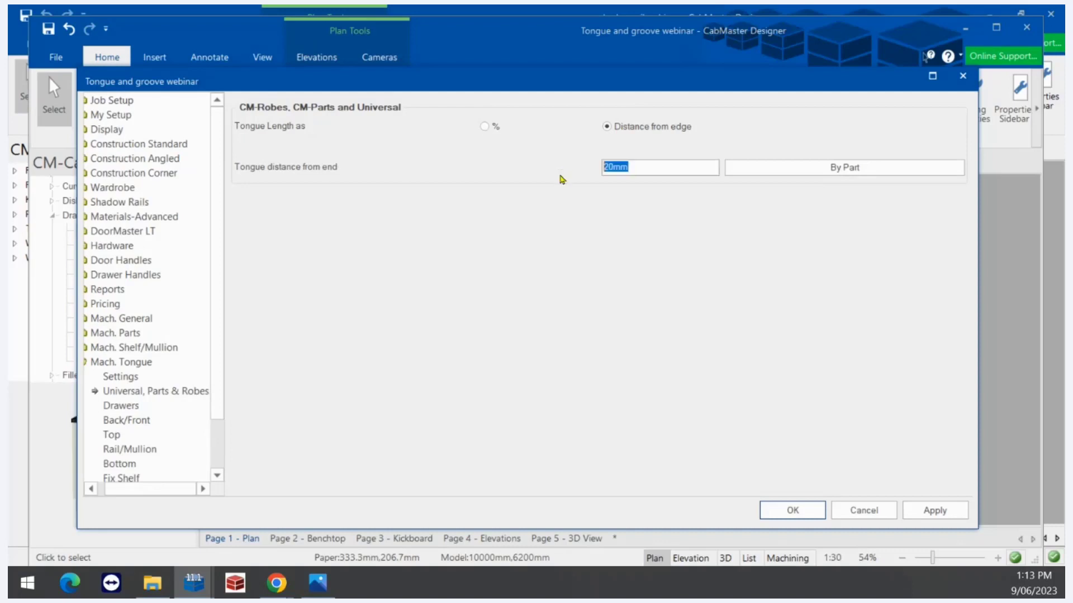
Review the Drawers, Back/Front, Top, Rail/Mullion and Bottom tongue settings, then apply them
{"action": "left_click", "coordinate": [120, 406]}
{"action": "left_click", "coordinate": [133, 425]}
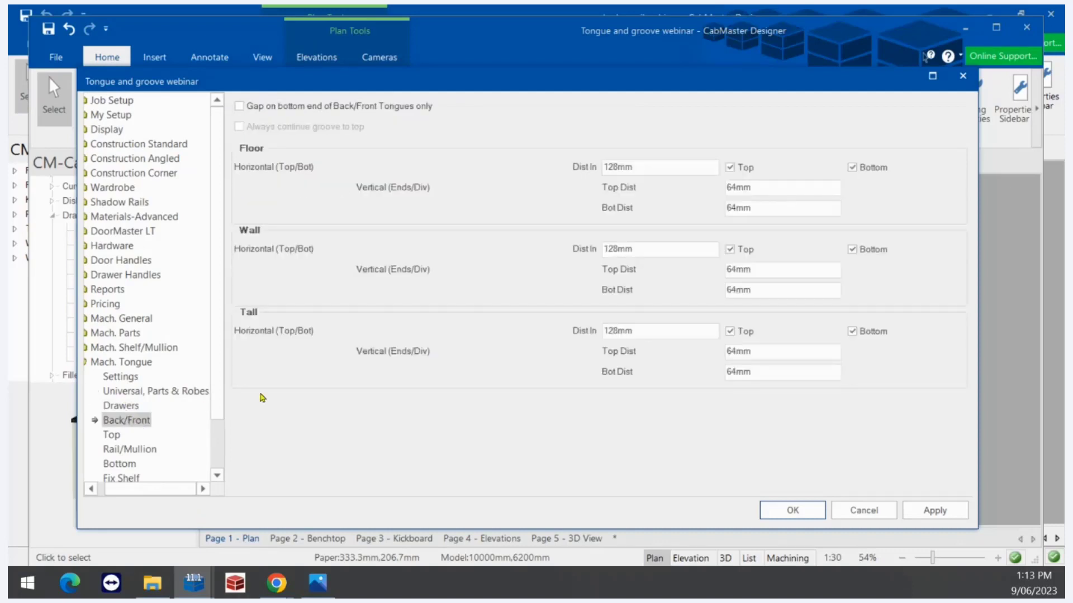
{"action": "left_click_drag", "start_coordinate": [213, 421], "coordinate": [214, 461]}
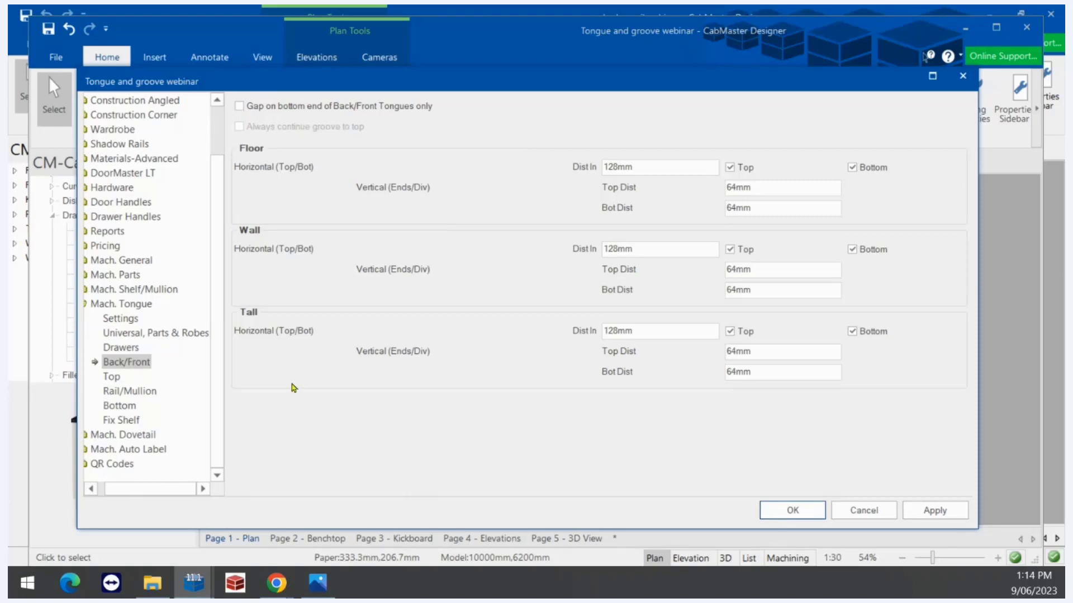
{"action": "left_click", "coordinate": [113, 377]}
{"action": "left_click", "coordinate": [133, 392]}
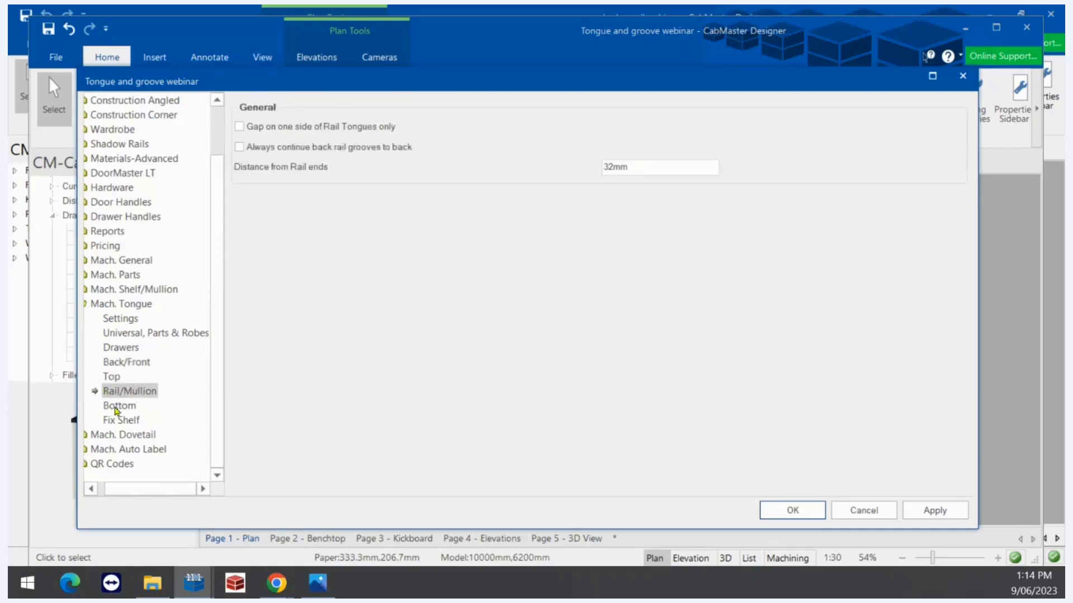
{"action": "left_click", "coordinate": [117, 408]}
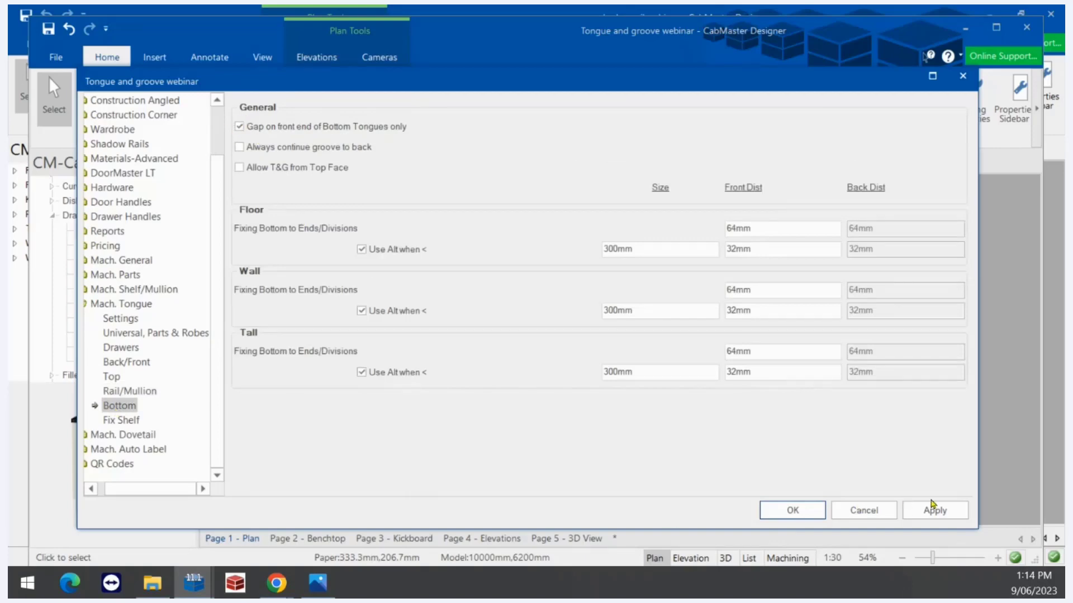
{"action": "left_click", "coordinate": [937, 508]}
Close the drawing settings and open the Floor 1 Door Left cabinet's properties
{"action": "left_click", "coordinate": [813, 511]}
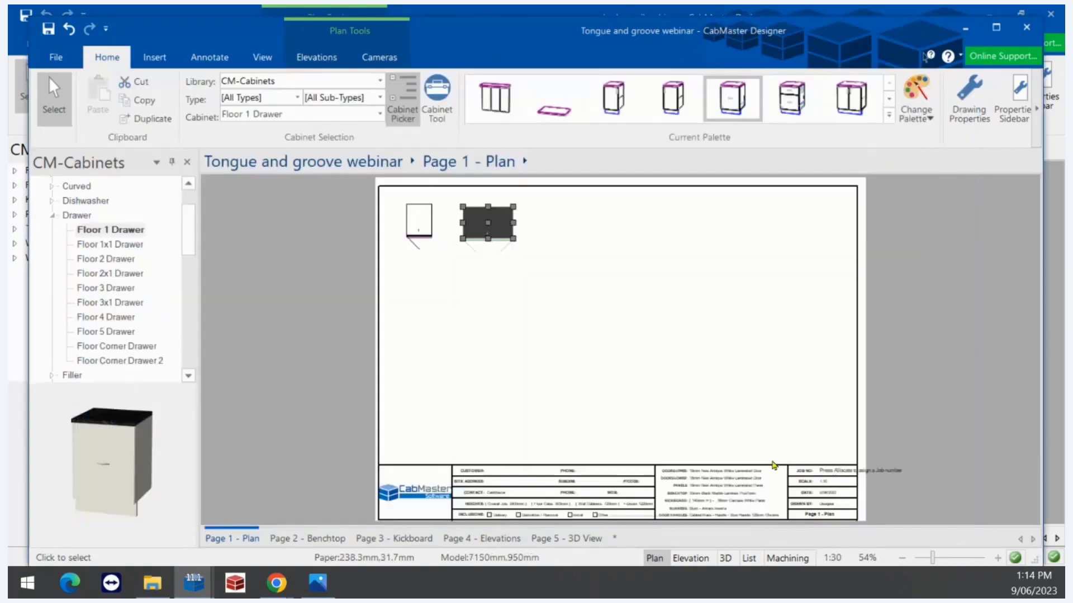
{"action": "left_click", "coordinate": [521, 249]}
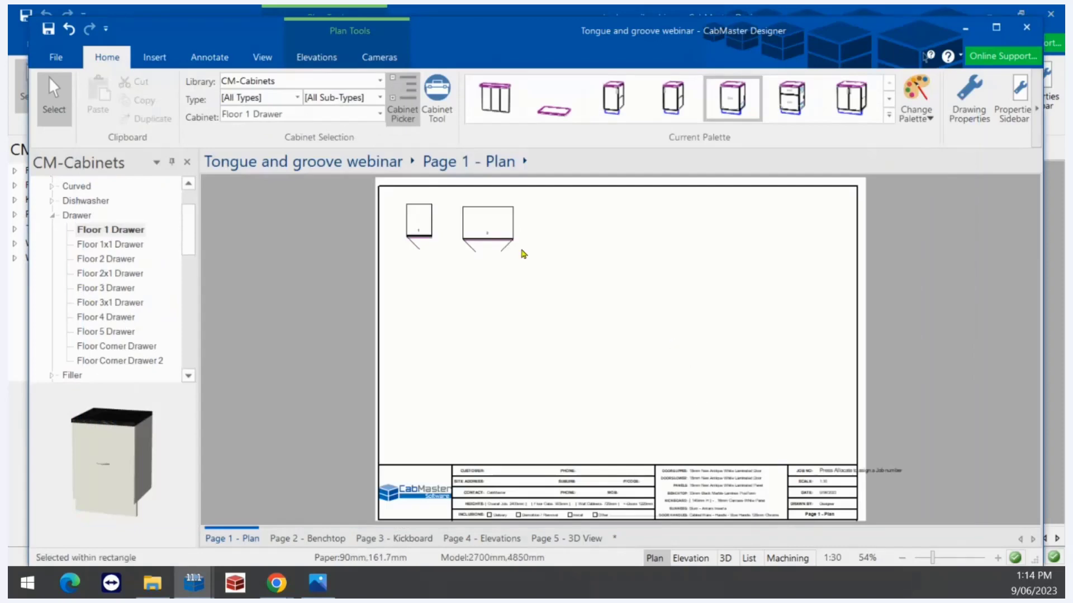
{"action": "double_click", "coordinate": [421, 224]}
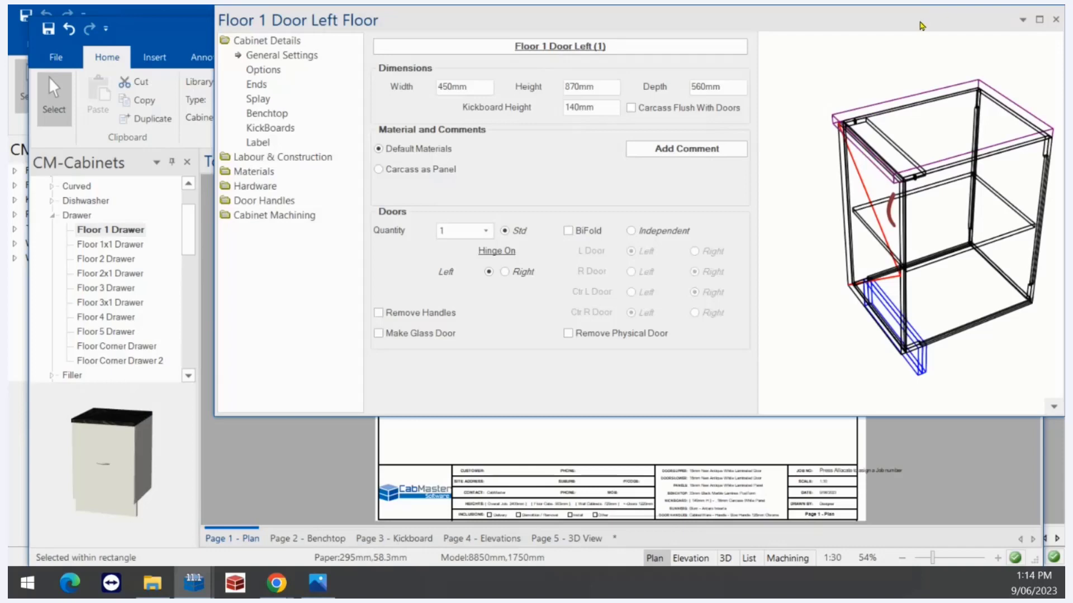
Maximize the properties, then pan, zoom and orbit the 3D wireframe to show rails and door handle
{"action": "left_click_drag", "start_coordinate": [921, 25], "coordinate": [716, 108]}
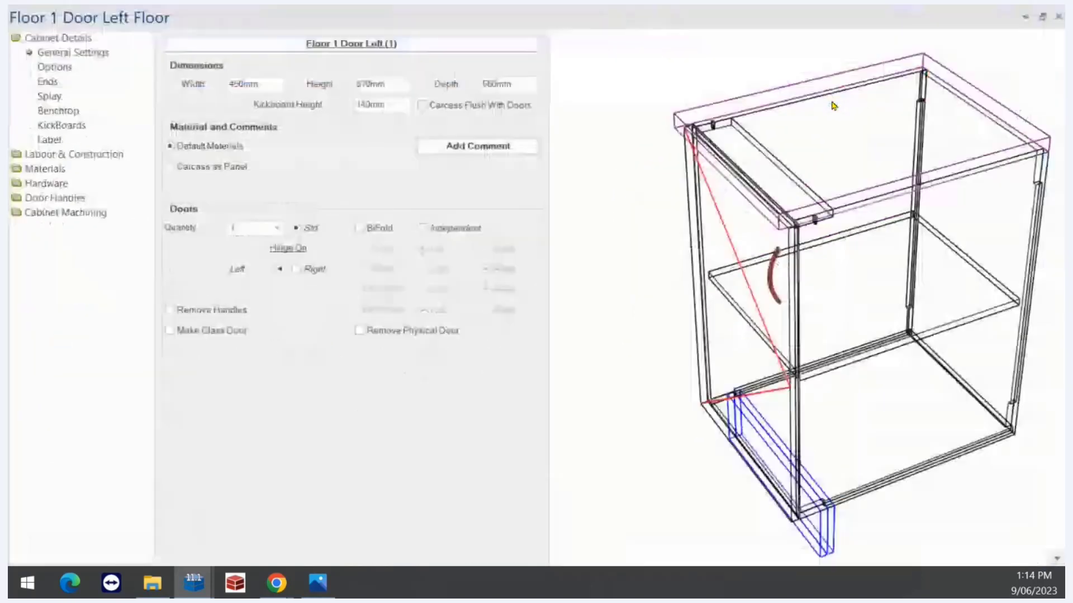
{"action": "left_click", "coordinate": [832, 102]}
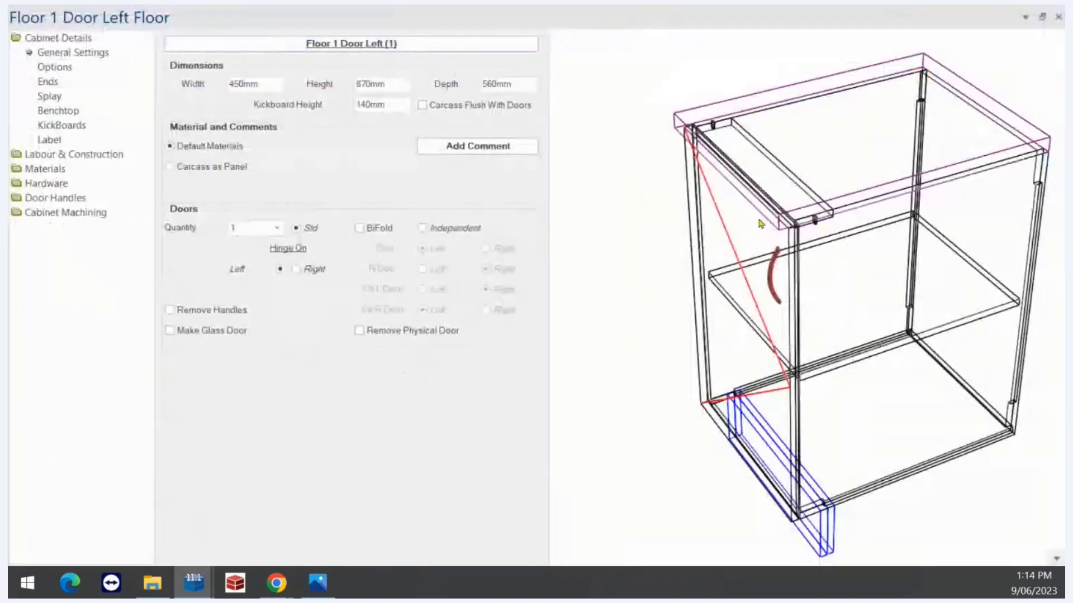
{"action": "scroll", "coordinate": [728, 453], "scroll_direction": "down", "scroll_amount": 2}
{"action": "middle_click_drag", "start_coordinate": [916, 391], "coordinate": [766, 342]}
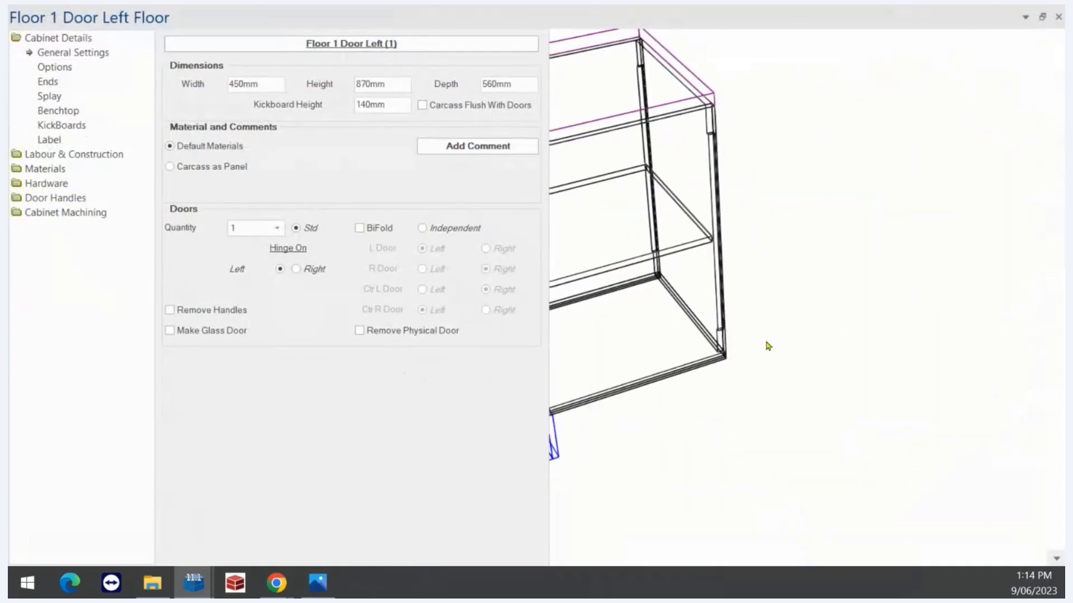
{"action": "scroll", "coordinate": [662, 326], "scroll_direction": "up", "scroll_amount": 6}
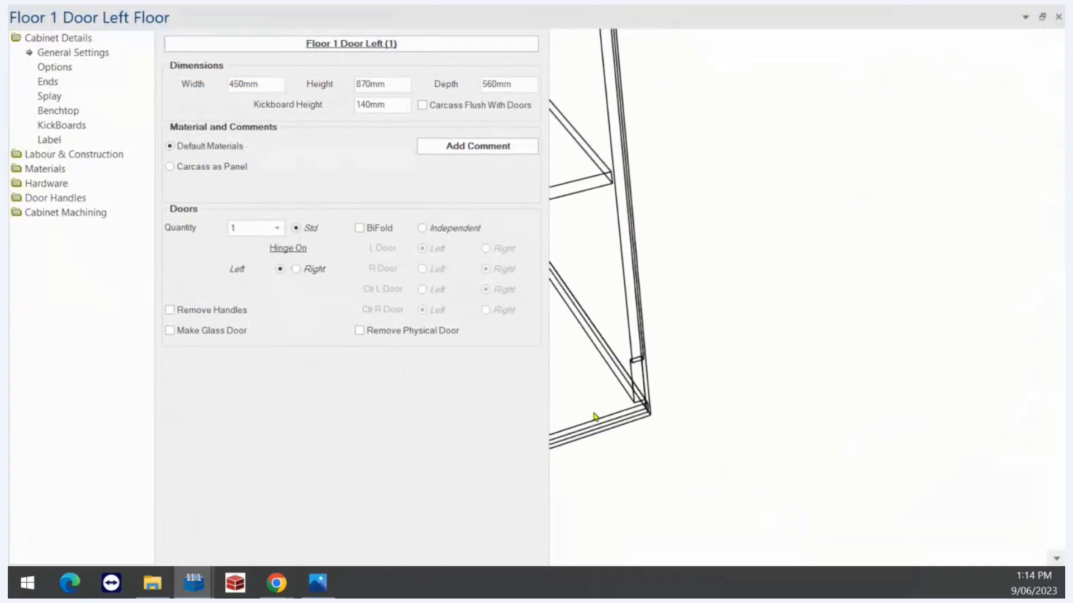
{"action": "scroll", "coordinate": [594, 416], "scroll_direction": "down", "scroll_amount": 4}
{"action": "scroll", "coordinate": [668, 391], "scroll_direction": "up", "scroll_amount": 5}
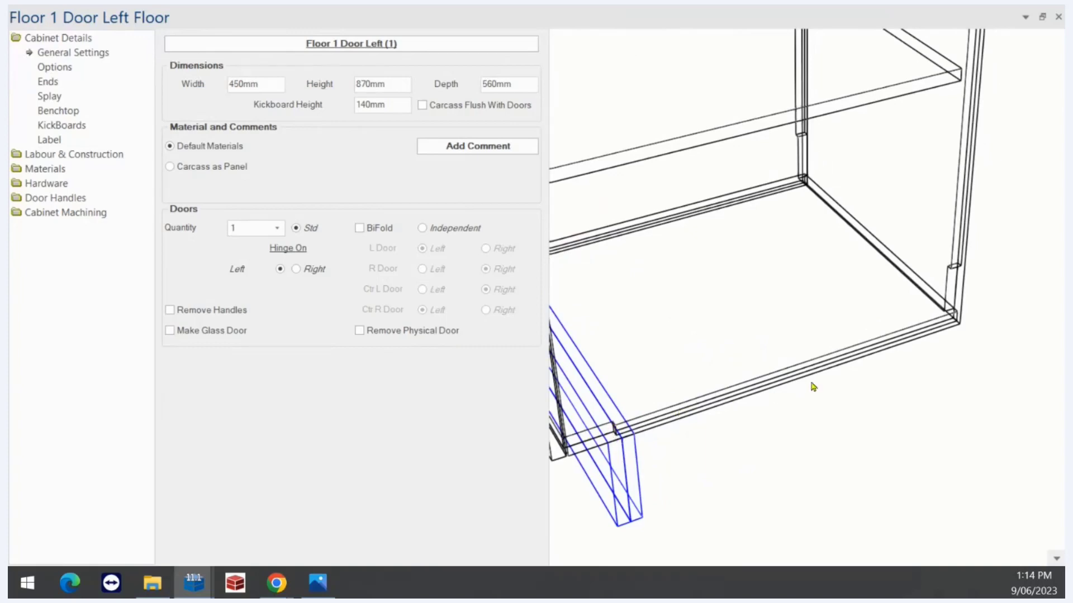
{"action": "scroll", "coordinate": [814, 457], "scroll_direction": "down", "scroll_amount": 5}
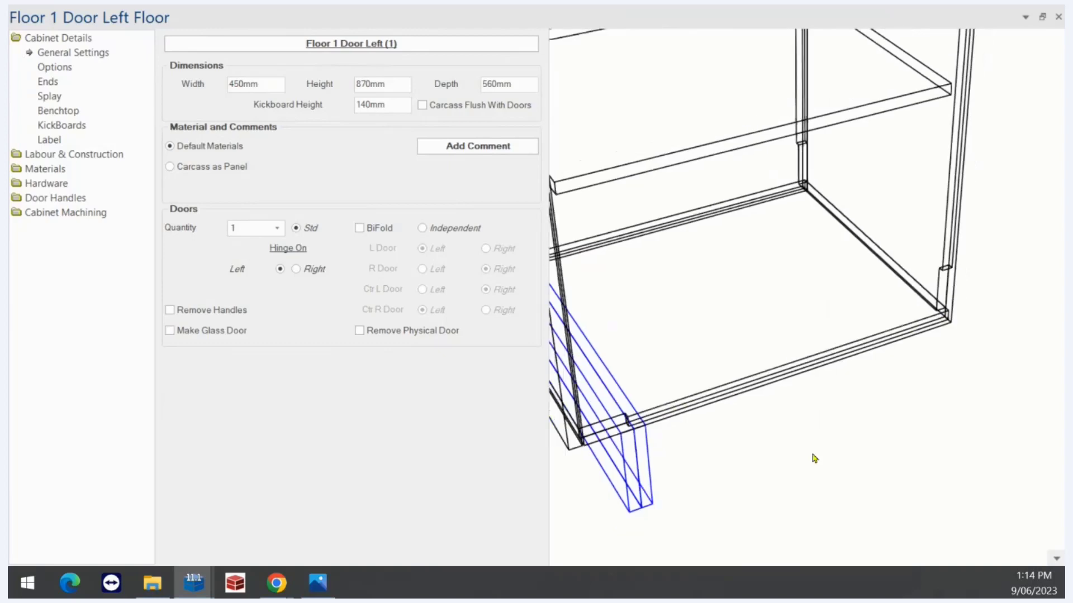
{"action": "middle_click_drag", "start_coordinate": [849, 61], "coordinate": [826, 196]}
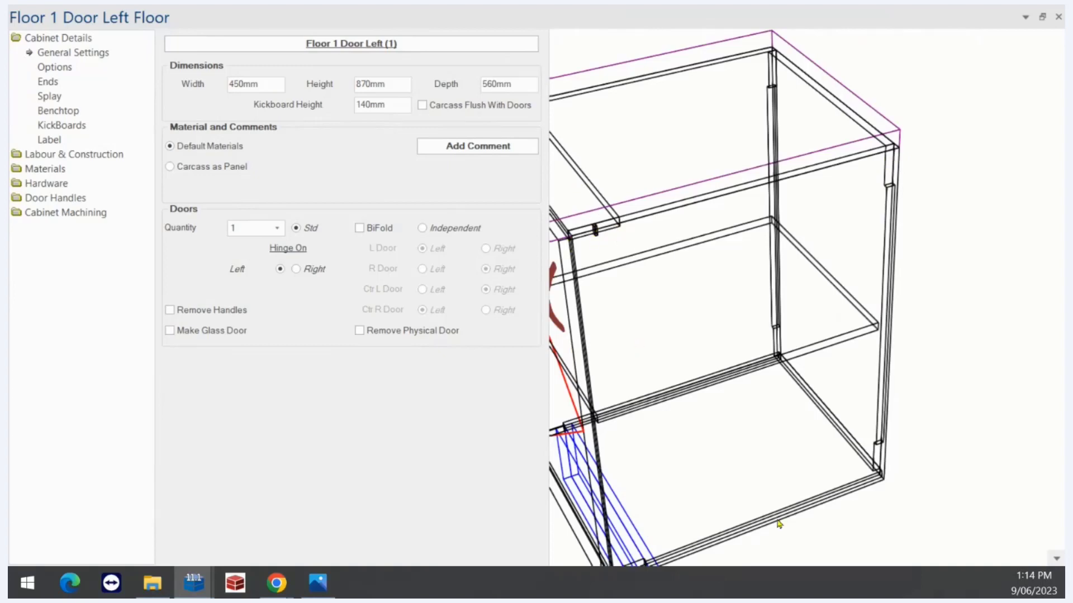
{"action": "middle_click_drag", "start_coordinate": [760, 482], "coordinate": [817, 411]}
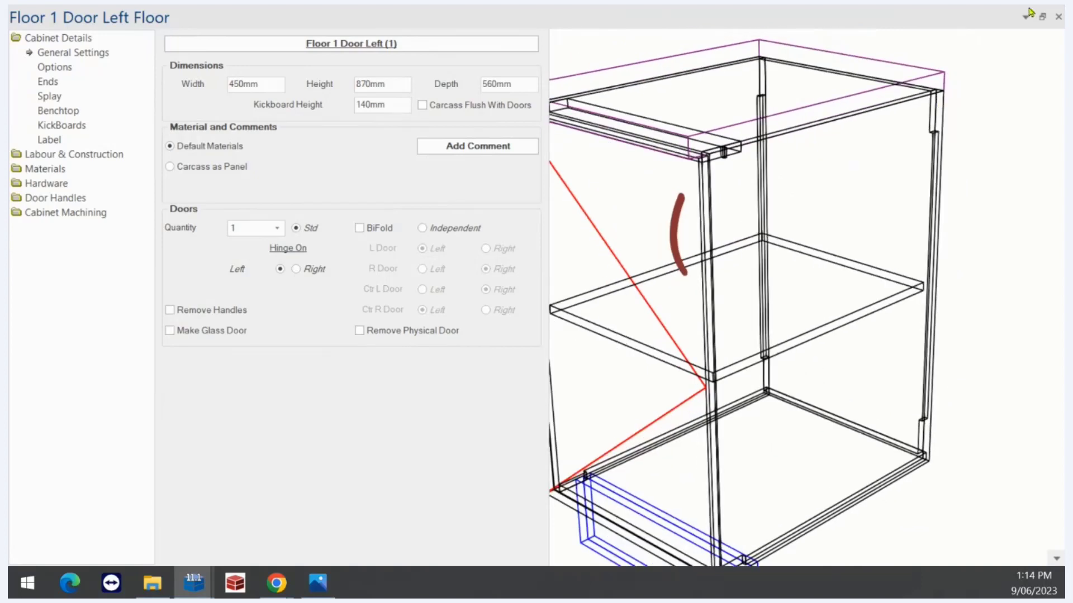
{"action": "double_click", "coordinate": [987, 16]}
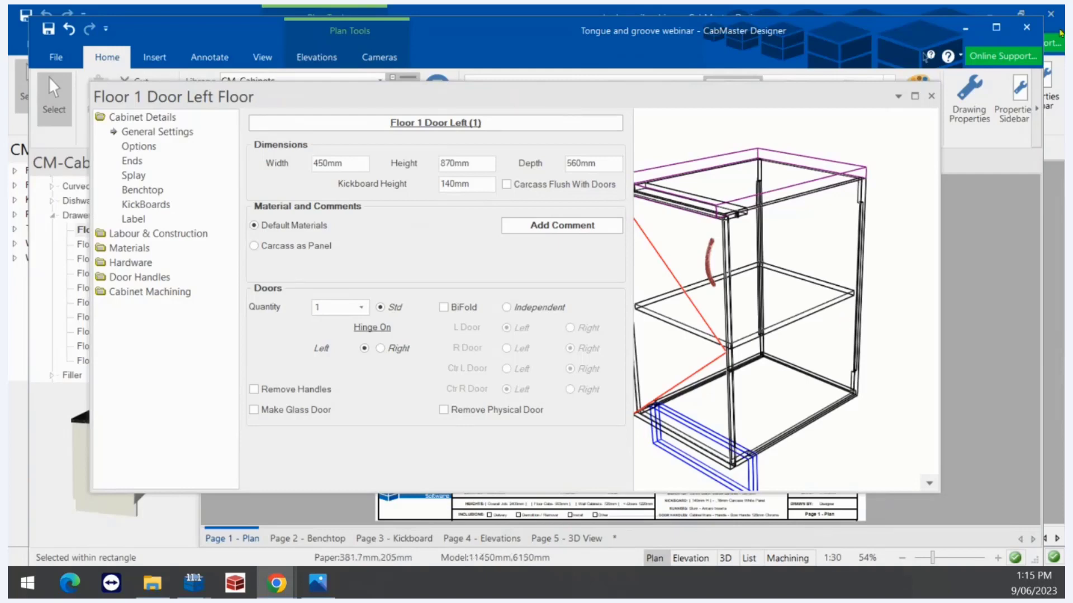
{"action": "left_click", "coordinate": [980, 110]}
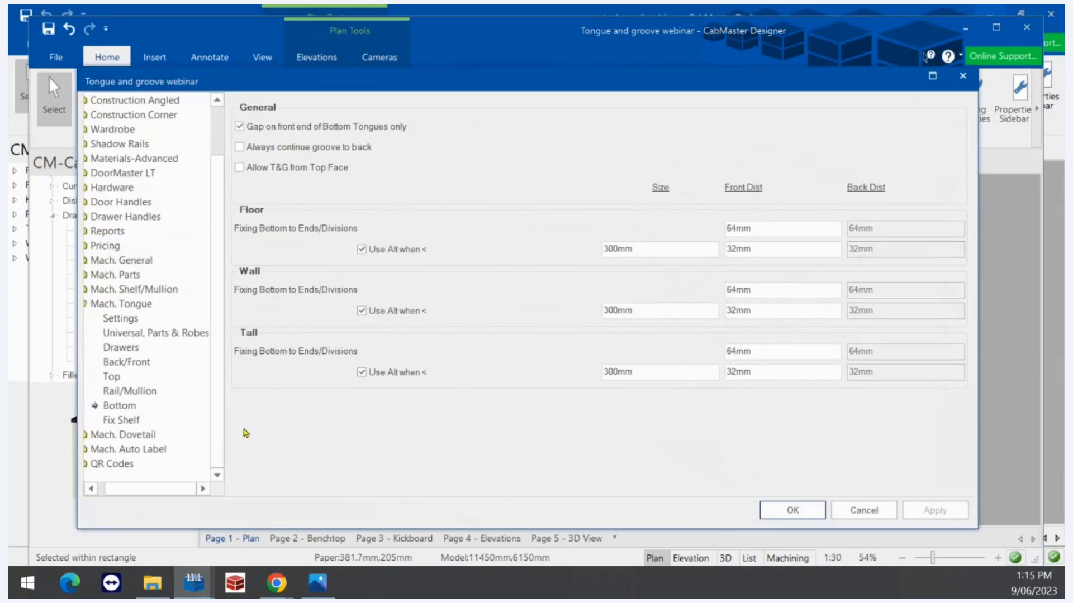
{"action": "left_click", "coordinate": [121, 260]}
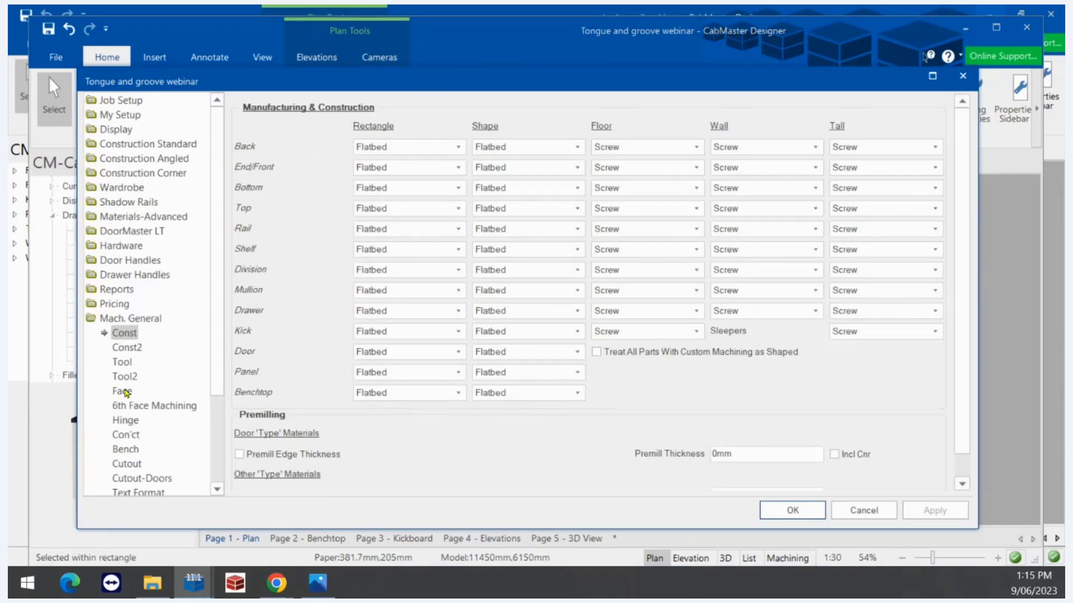
{"action": "left_click", "coordinate": [123, 392]}
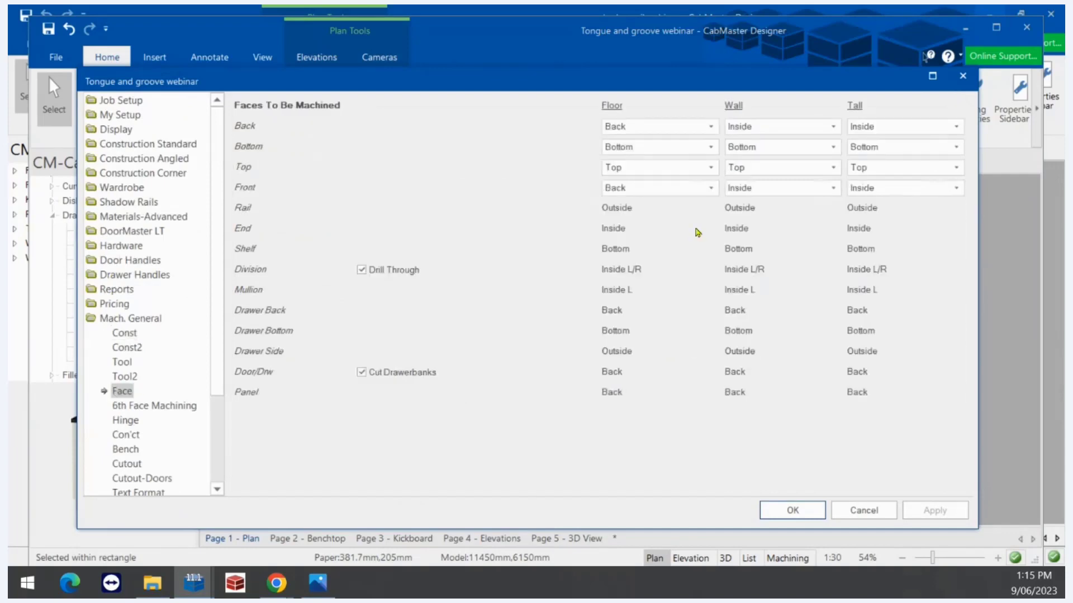
{"action": "left_click", "coordinate": [642, 128]}
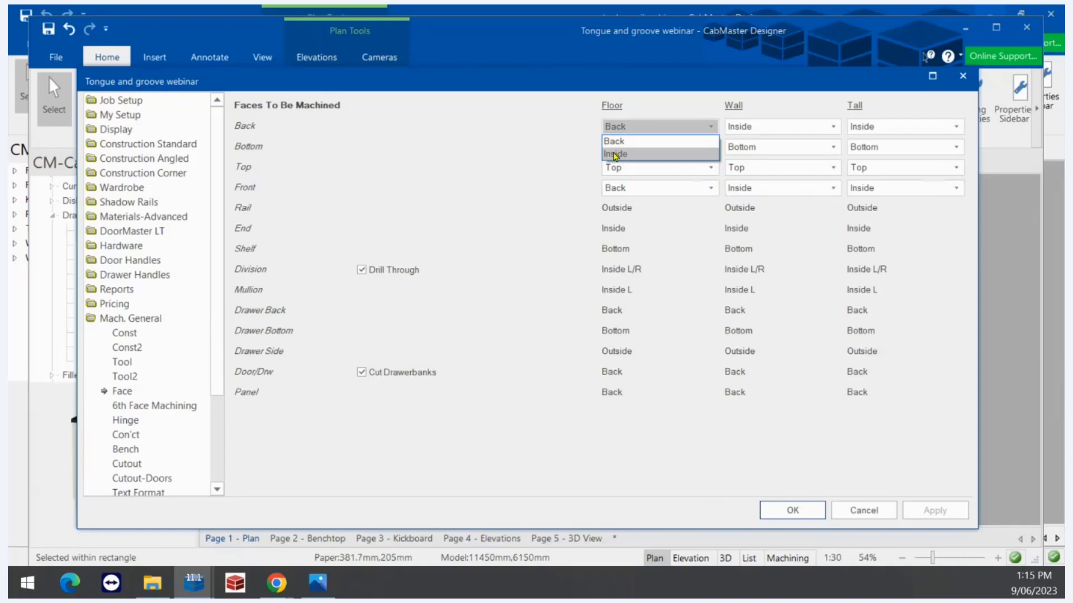
{"action": "left_click", "coordinate": [684, 461]}
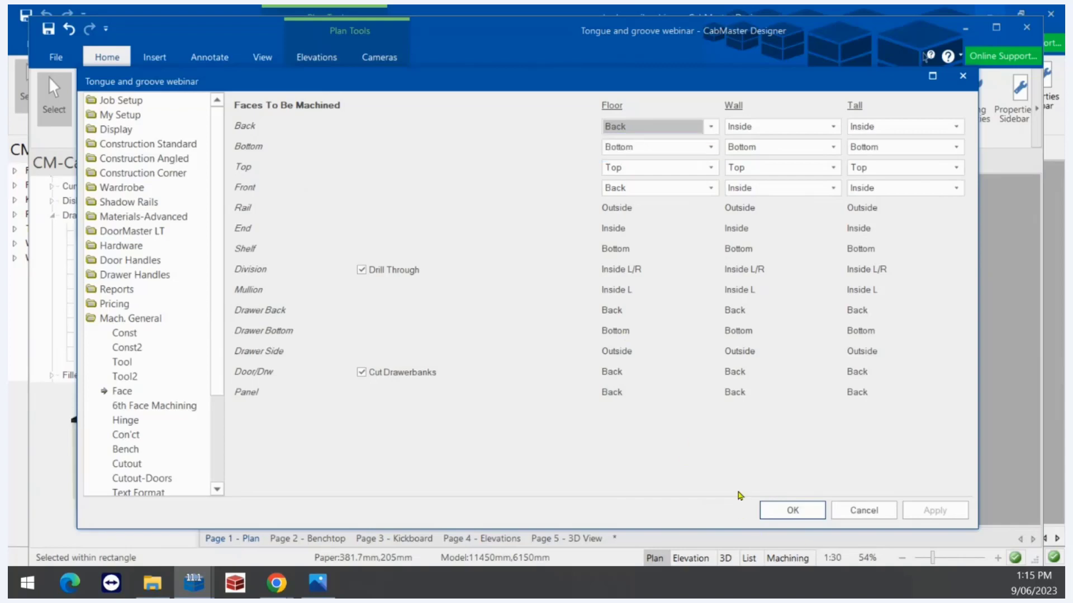
{"action": "left_click", "coordinate": [792, 510]}
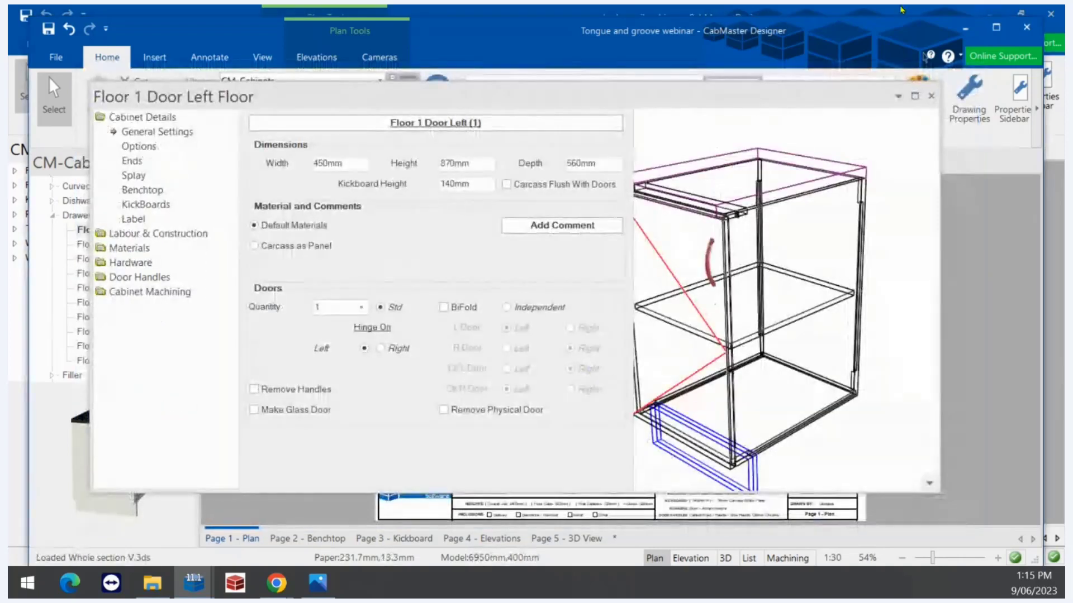
Close Floor 1 Door Left, open the Floor Universal cabinet and orbit its preview side-on
{"action": "left_click", "coordinate": [931, 96]}
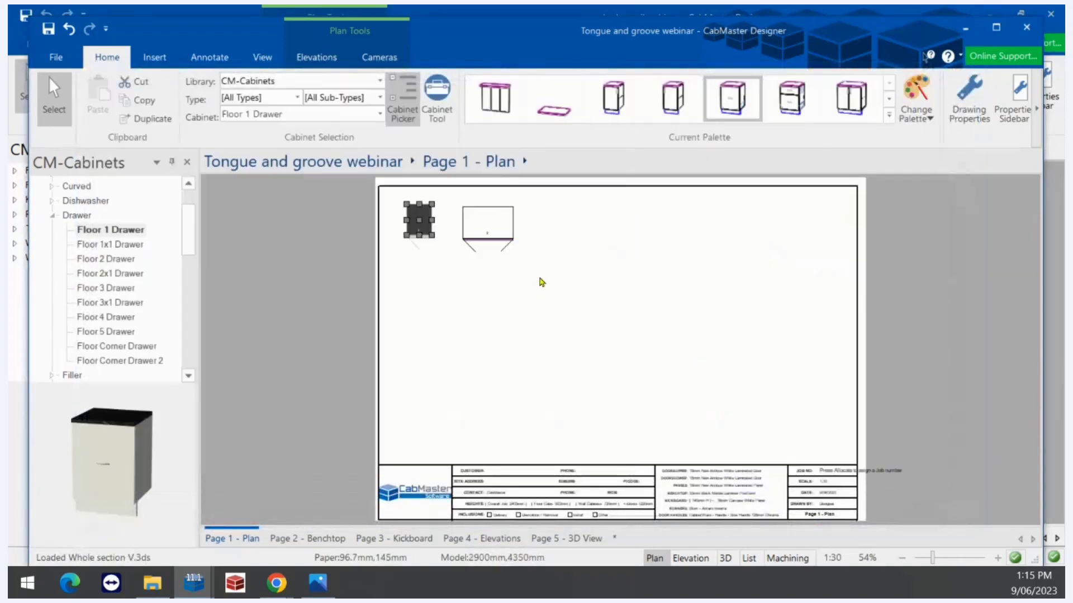
{"action": "left_click", "coordinate": [499, 223]}
{"action": "double_click", "coordinate": [499, 222]}
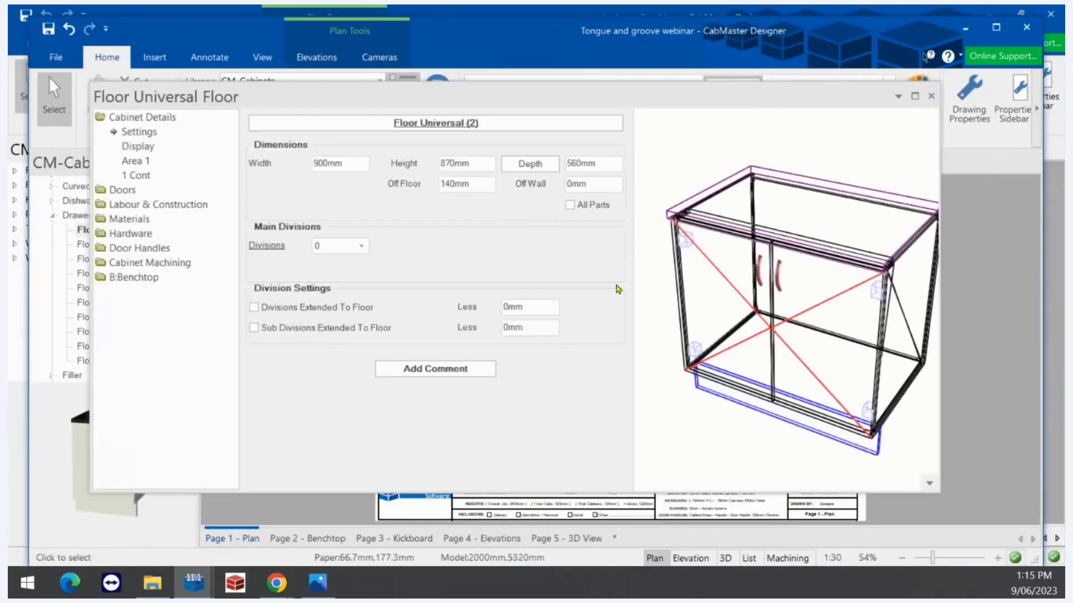
{"action": "left_click_drag", "start_coordinate": [781, 323], "coordinate": [713, 317]}
{"action": "left_click_drag", "start_coordinate": [823, 330], "coordinate": [779, 330]}
{"action": "scroll", "coordinate": [802, 290], "scroll_direction": "up", "scroll_amount": 3}
{"action": "left_click_drag", "start_coordinate": [803, 294], "coordinate": [855, 217]}
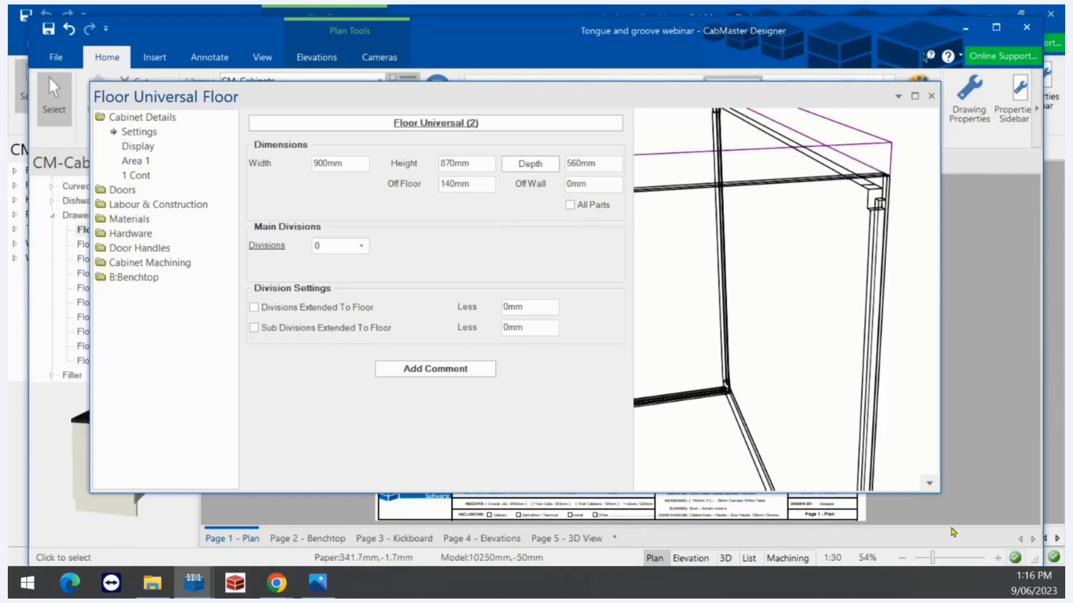
Switch the preview to Machining, inspect the End Left panel, then close the cabinet dialog
{"action": "left_click", "coordinate": [928, 485]}
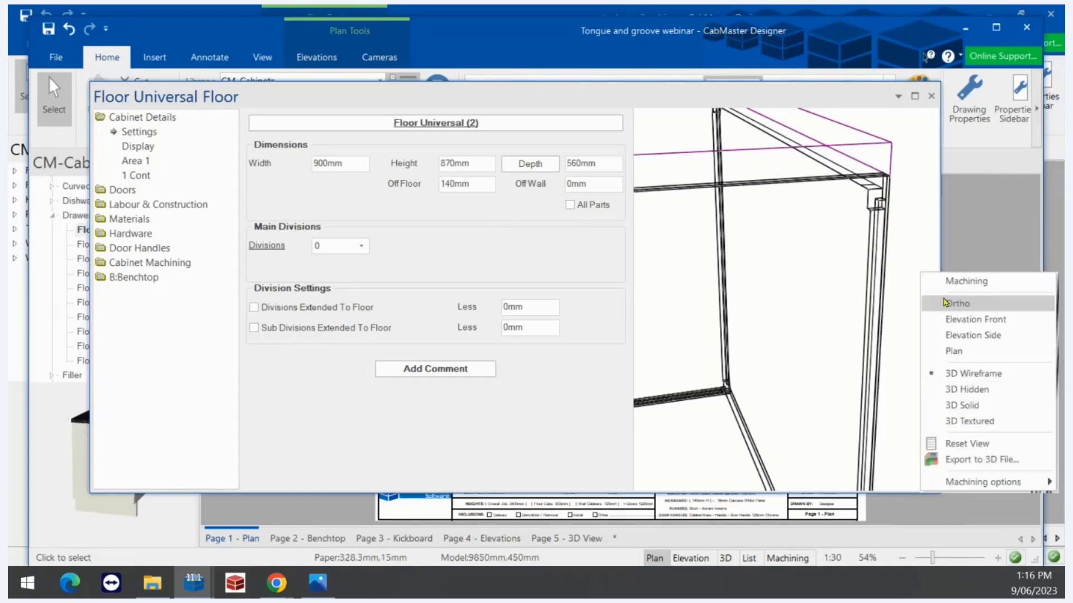
{"action": "left_click", "coordinate": [887, 279]}
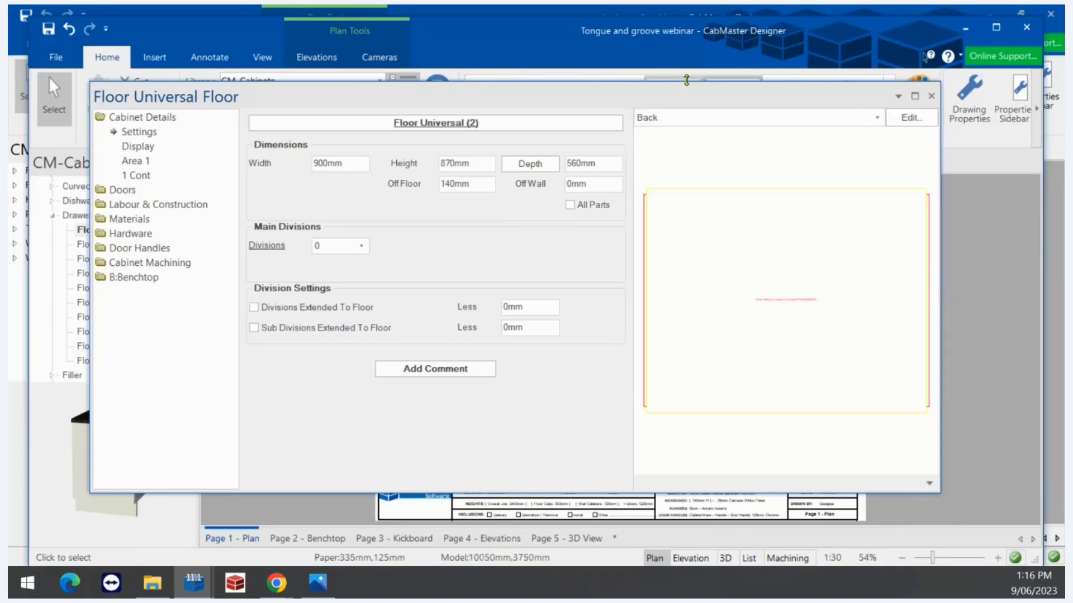
{"action": "left_click", "coordinate": [665, 119]}
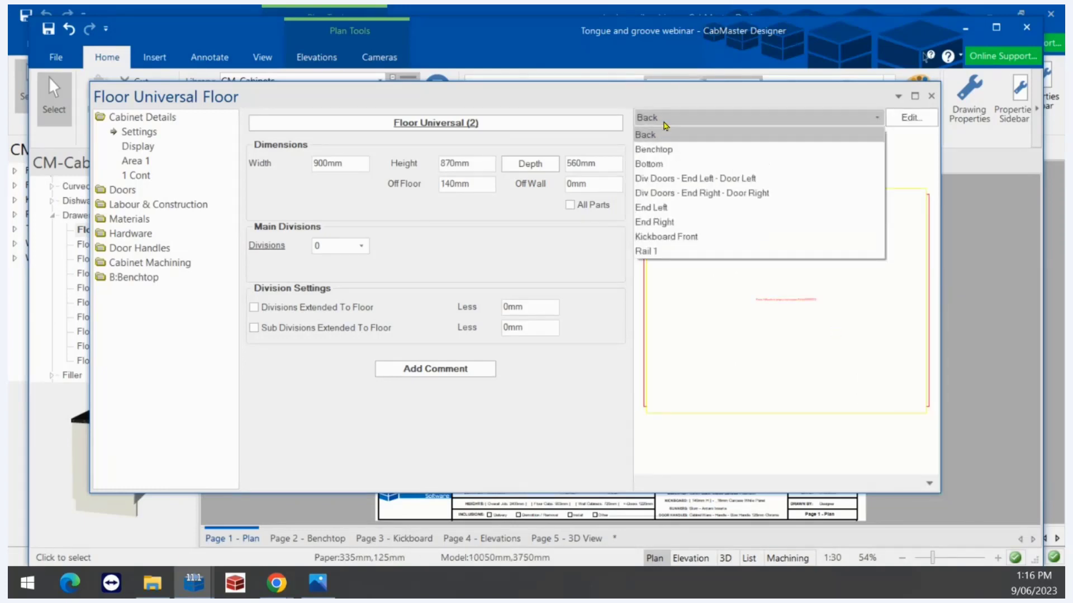
{"action": "left_click", "coordinate": [665, 193]}
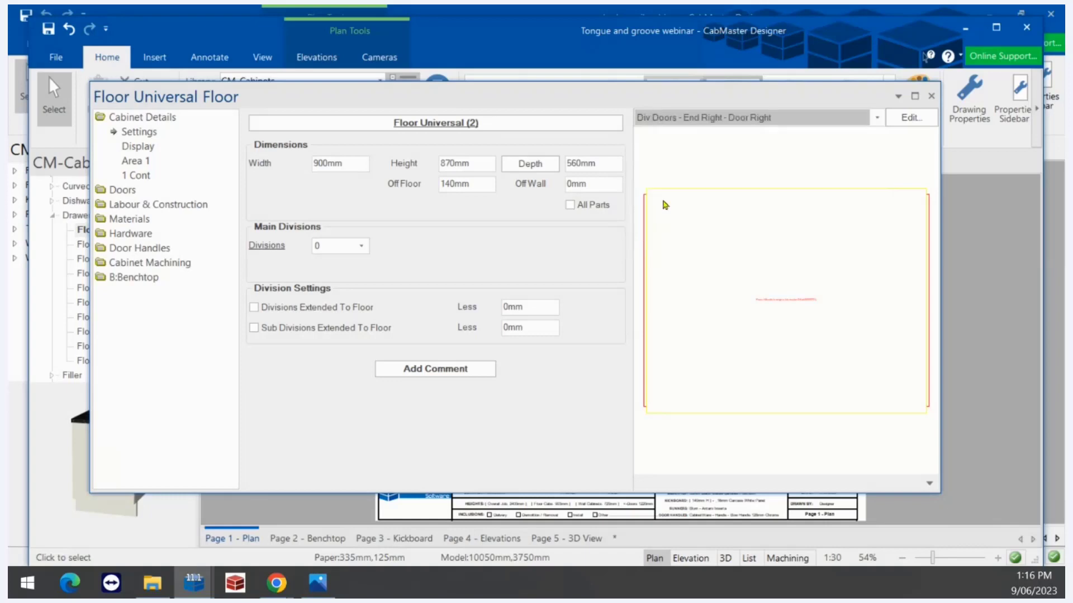
{"action": "left_click", "coordinate": [658, 119]}
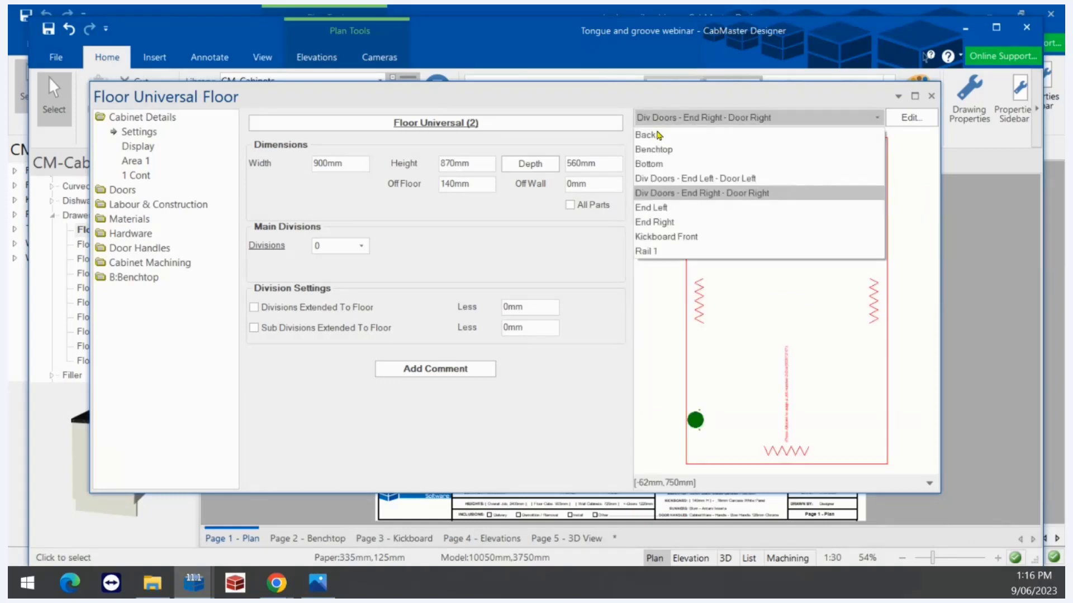
{"action": "left_click", "coordinate": [665, 208]}
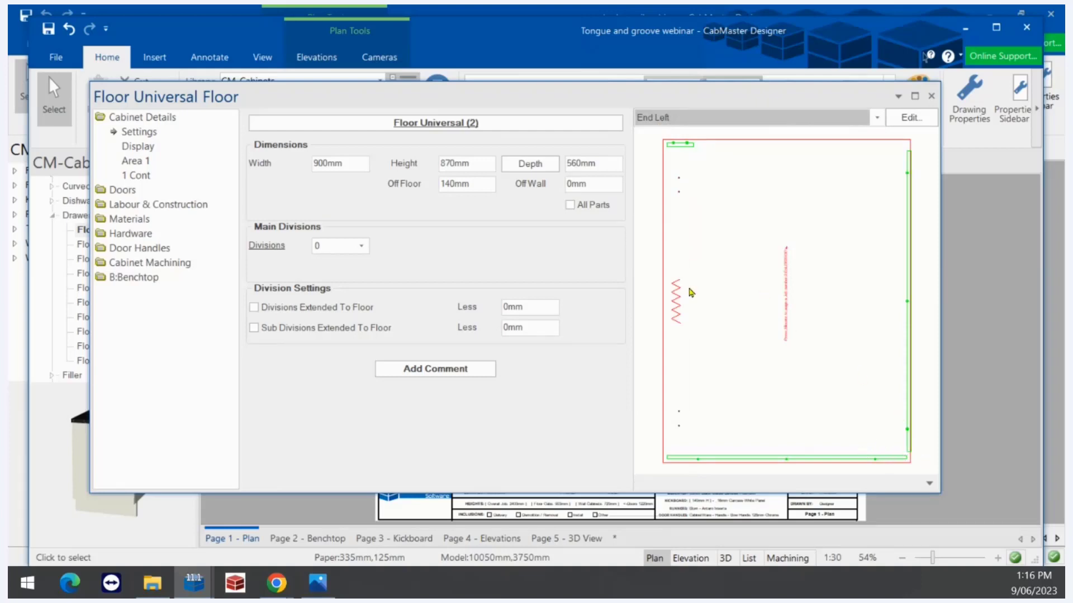
{"action": "scroll", "coordinate": [683, 288], "scroll_direction": "down", "scroll_amount": 4}
{"action": "scroll", "coordinate": [804, 241], "scroll_direction": "up", "scroll_amount": 2}
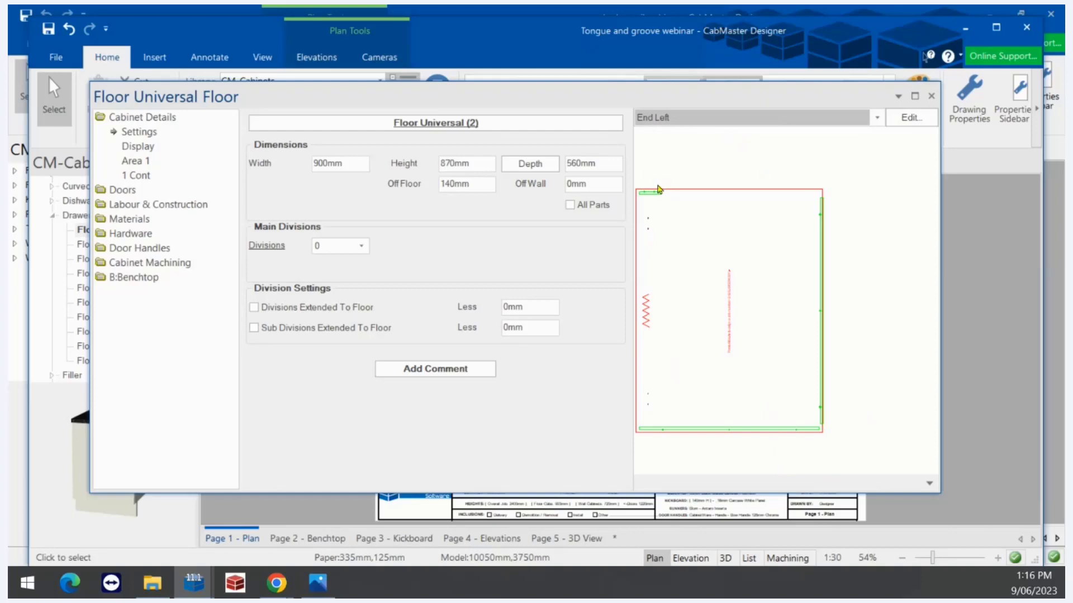
{"action": "left_click", "coordinate": [930, 95]}
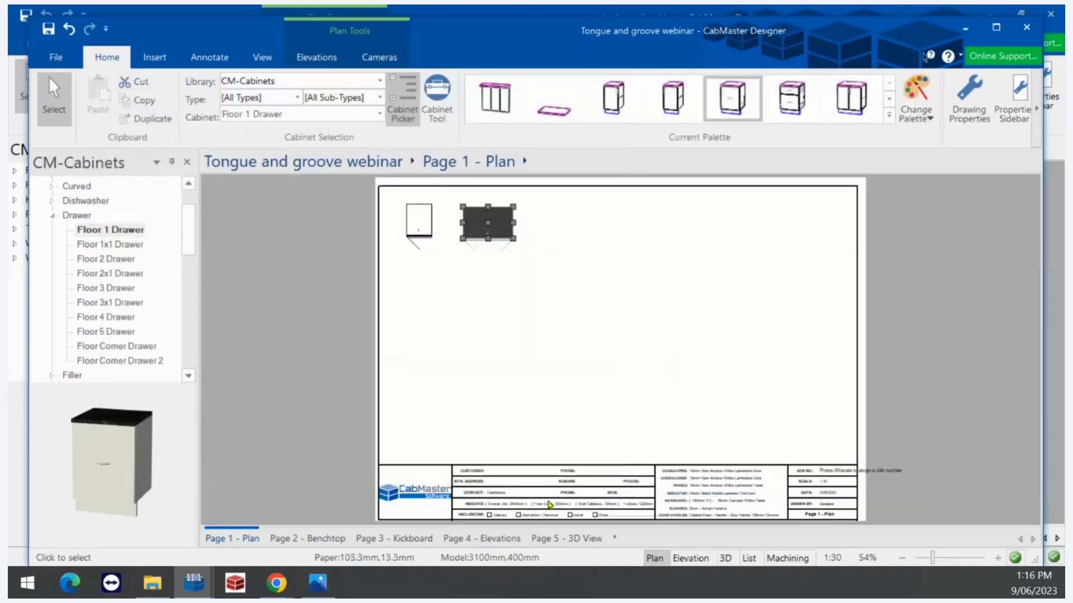
Deselect the cabinet and cycle the Photos tongue diagrams, ending on tongue Width.jpg
{"action": "left_click", "coordinate": [548, 424]}
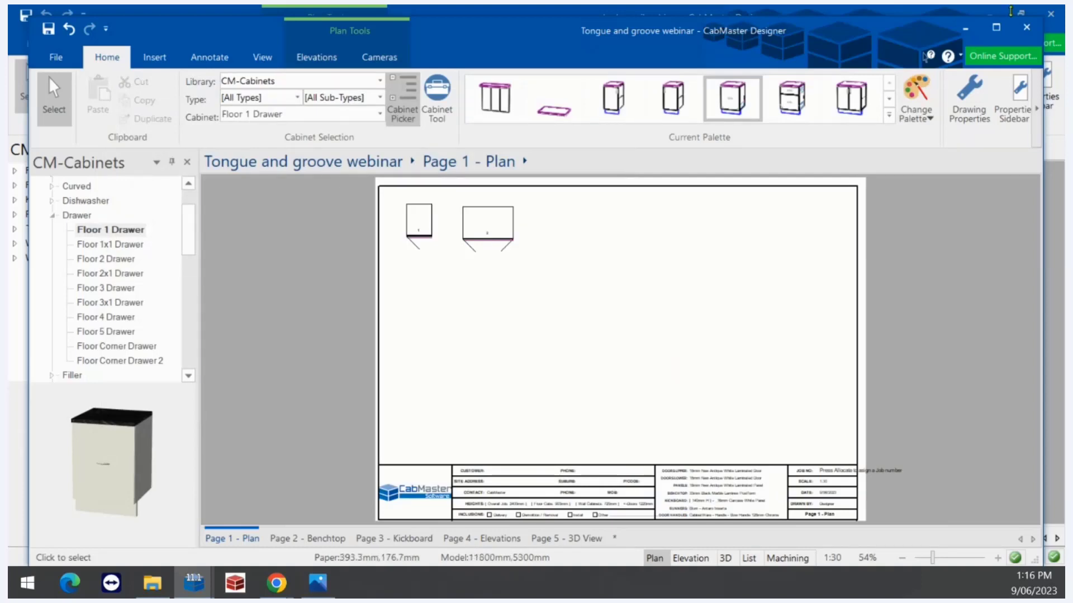
{"action": "left_click", "coordinate": [315, 585]}
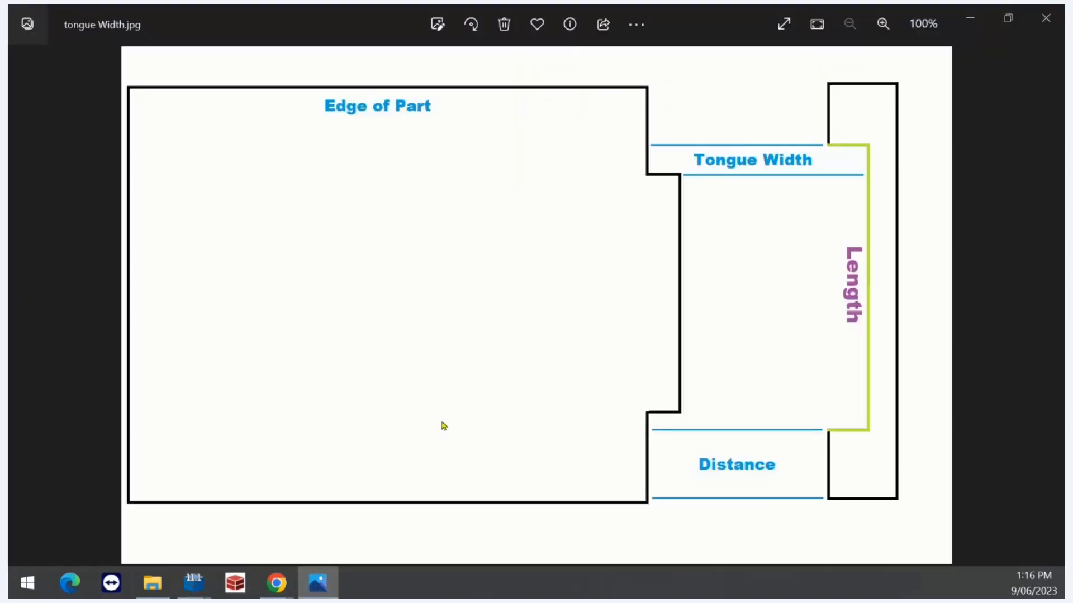
{"action": "key", "text": "Left"}
{"action": "key", "text": "Left"}
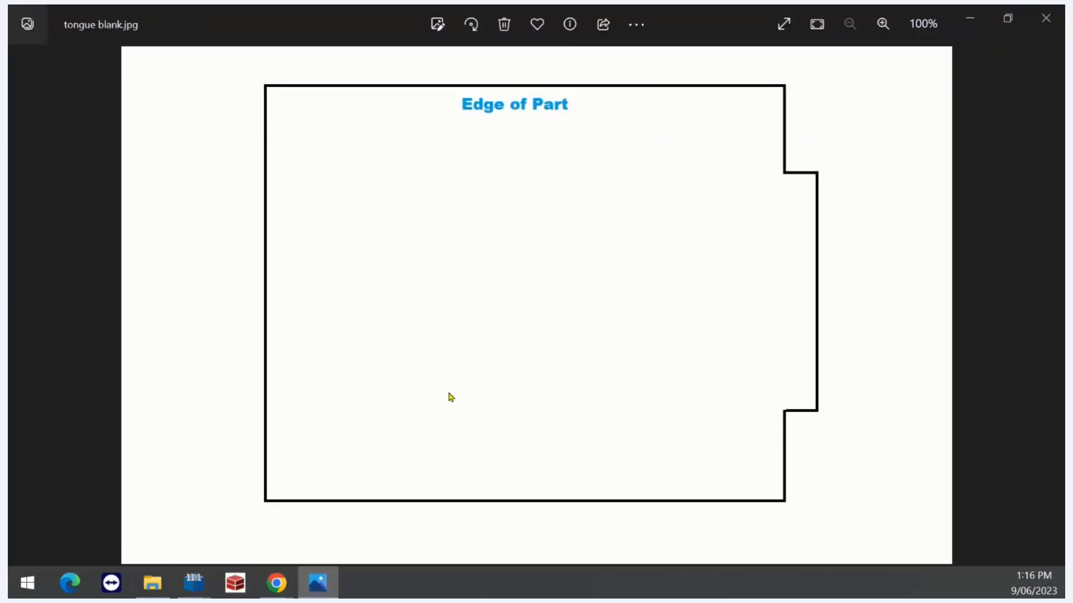
{"action": "key", "text": "Right"}
{"action": "key", "text": "Right"}
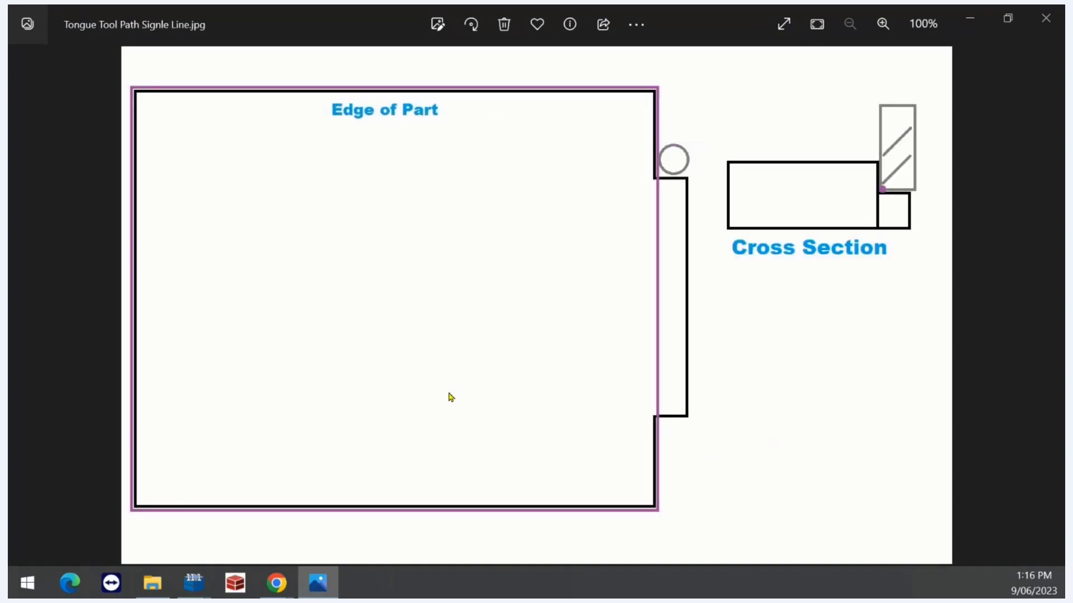
{"action": "key", "text": "Left"}
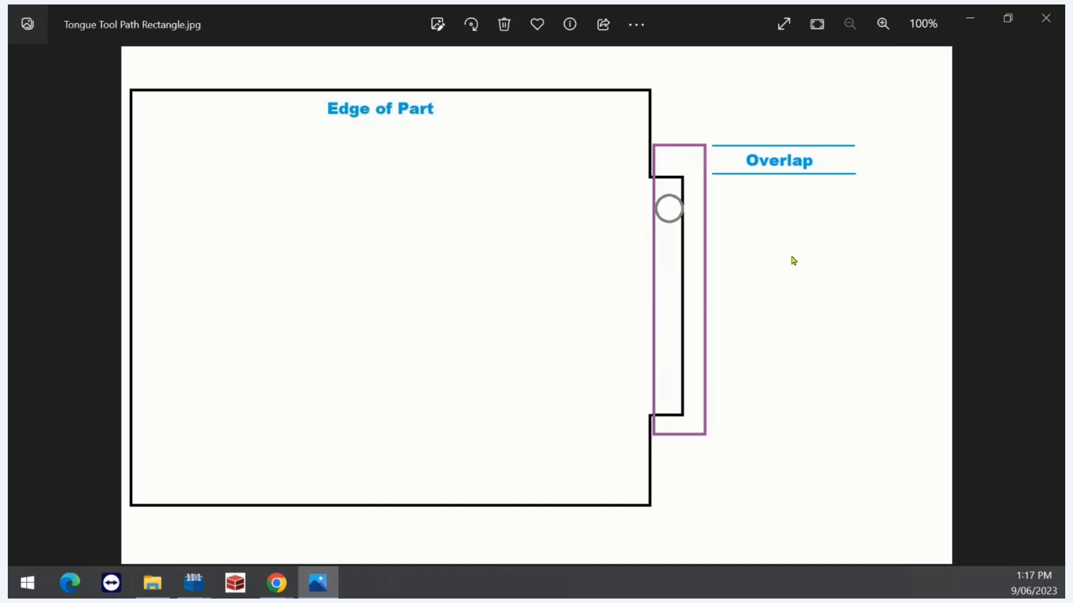
{"action": "key", "text": "Left"}
{"action": "key", "text": "Left"}
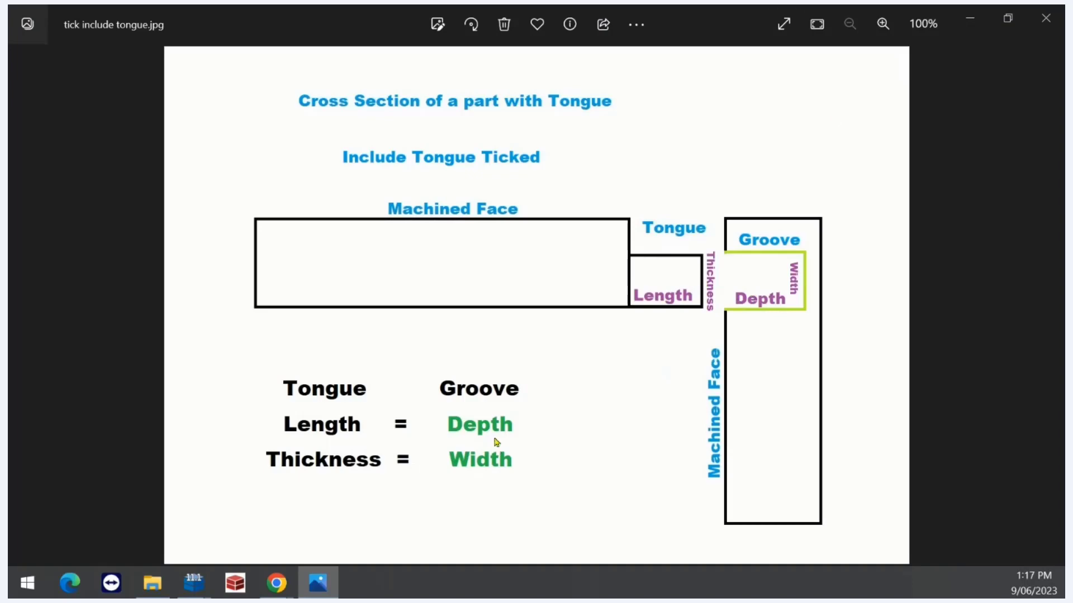
{"action": "key", "text": "Right"}
{"action": "key", "text": "Right"}
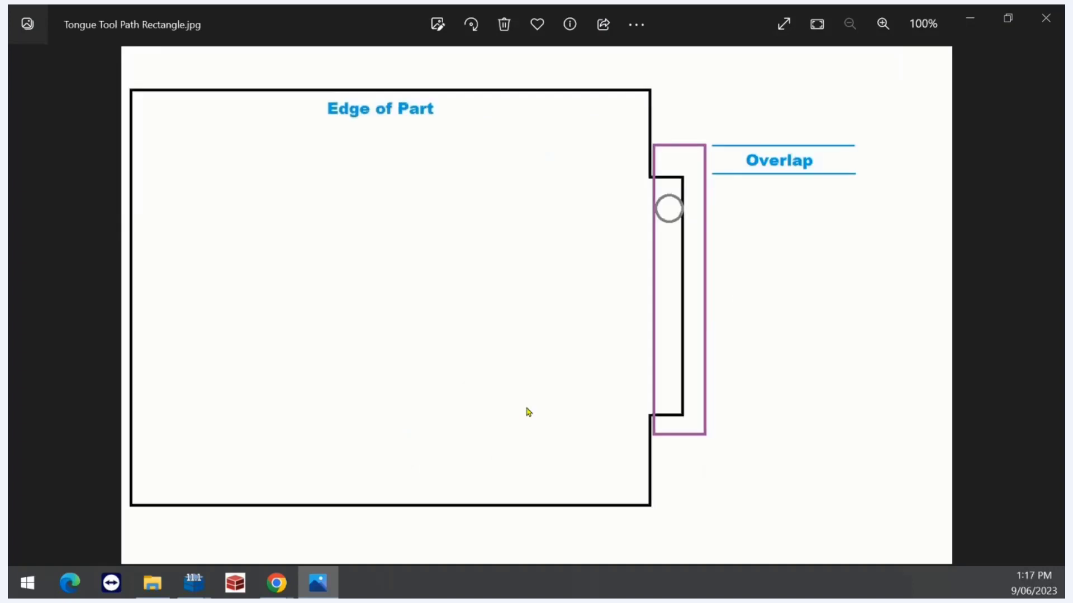
{"action": "key", "text": "Right"}
{"action": "key", "text": "Right"}
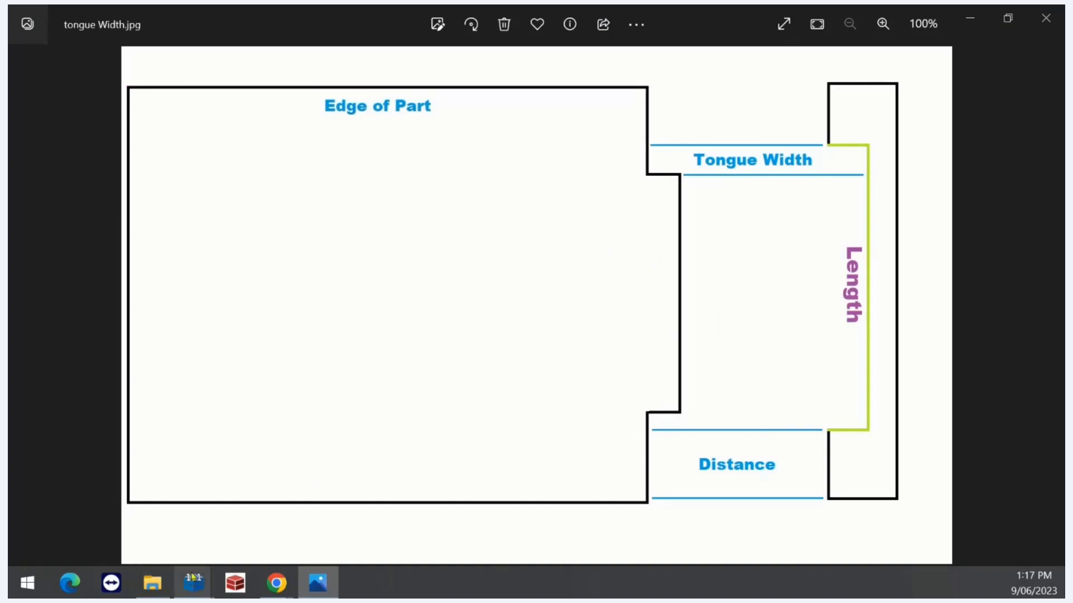
{"action": "mouse_move", "coordinate": [192, 585]}
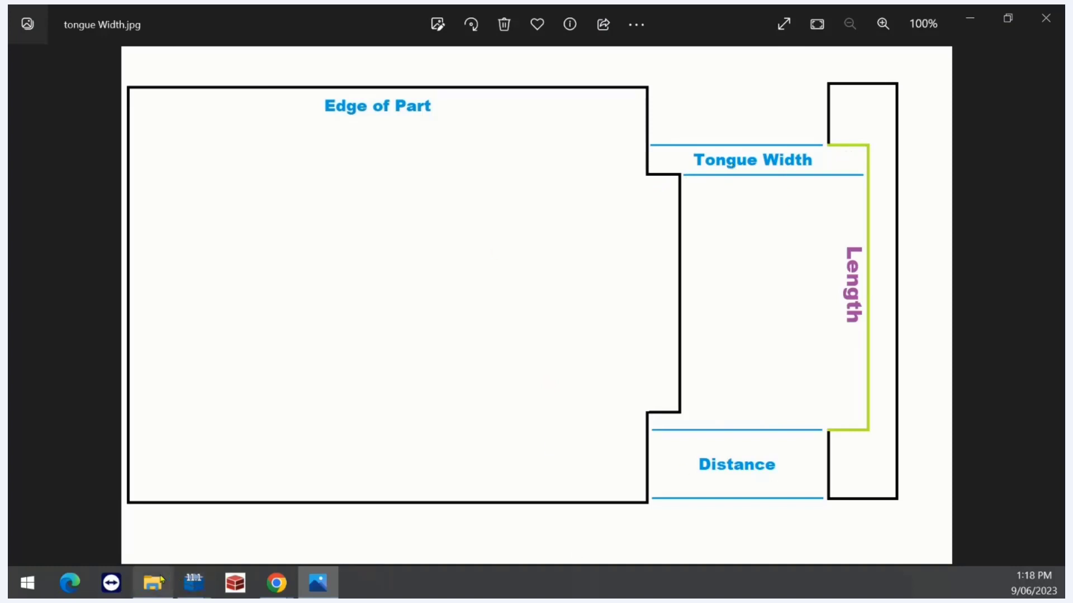
Untick Tongue Single Line Toolpath under Mach. Tongue in the Tongue and groove webinar drawing
{"action": "left_click", "coordinate": [200, 589]}
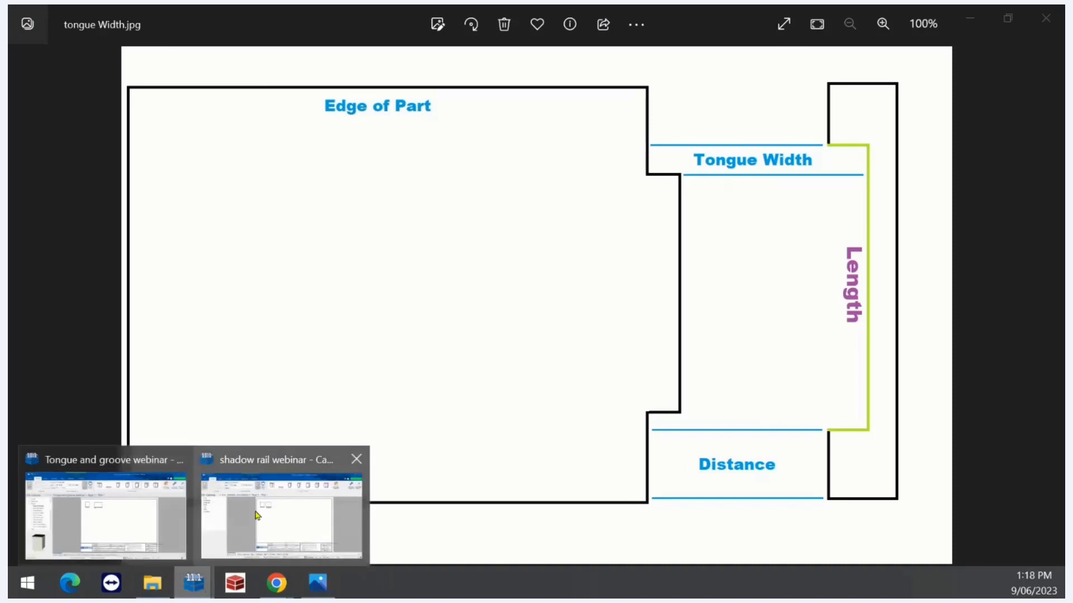
{"action": "left_click", "coordinate": [129, 523]}
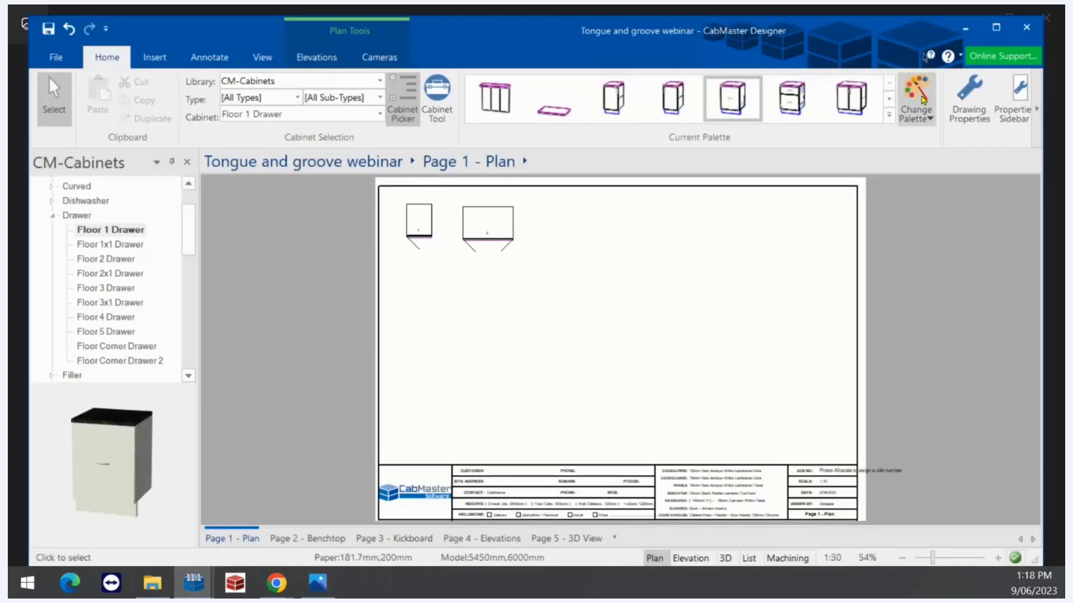
{"action": "left_click", "coordinate": [970, 98]}
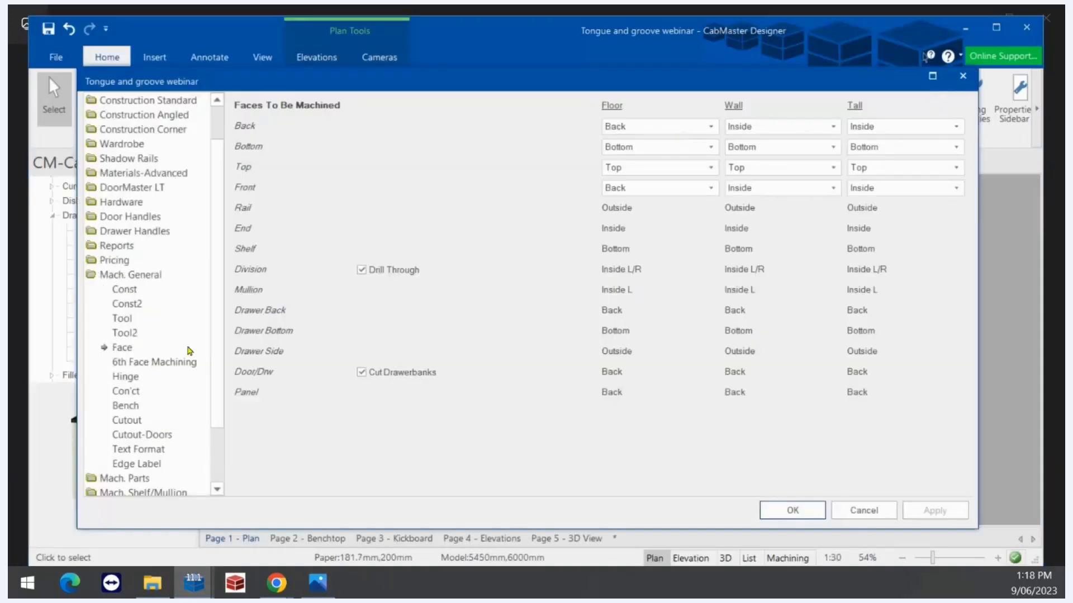
{"action": "left_click_drag", "start_coordinate": [222, 364], "coordinate": [218, 432]}
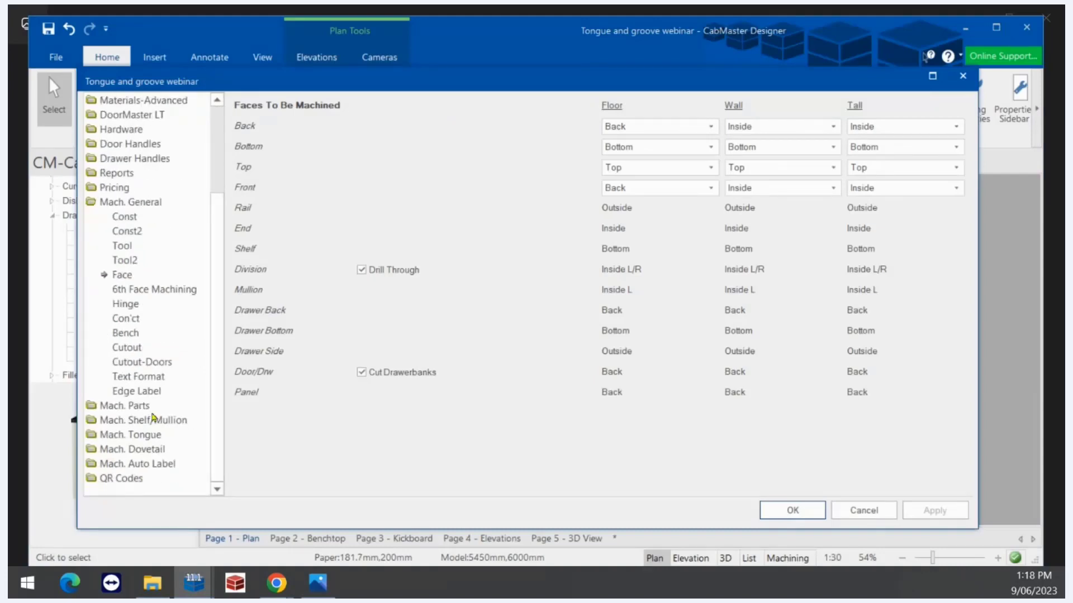
{"action": "left_click", "coordinate": [146, 435]}
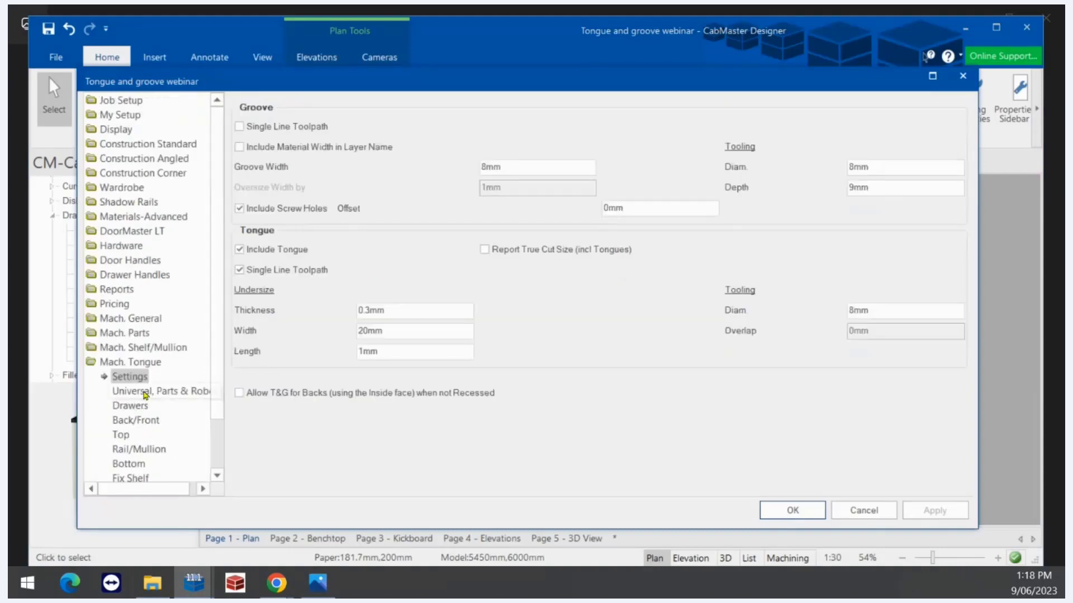
{"action": "left_click", "coordinate": [240, 270]}
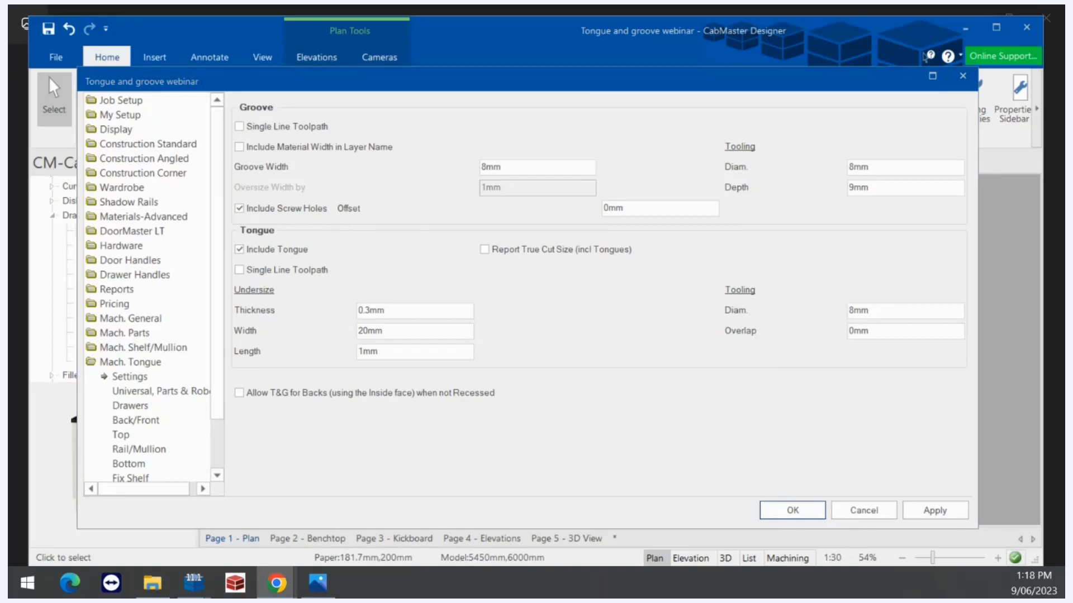
{"action": "left_click", "coordinate": [317, 583]}
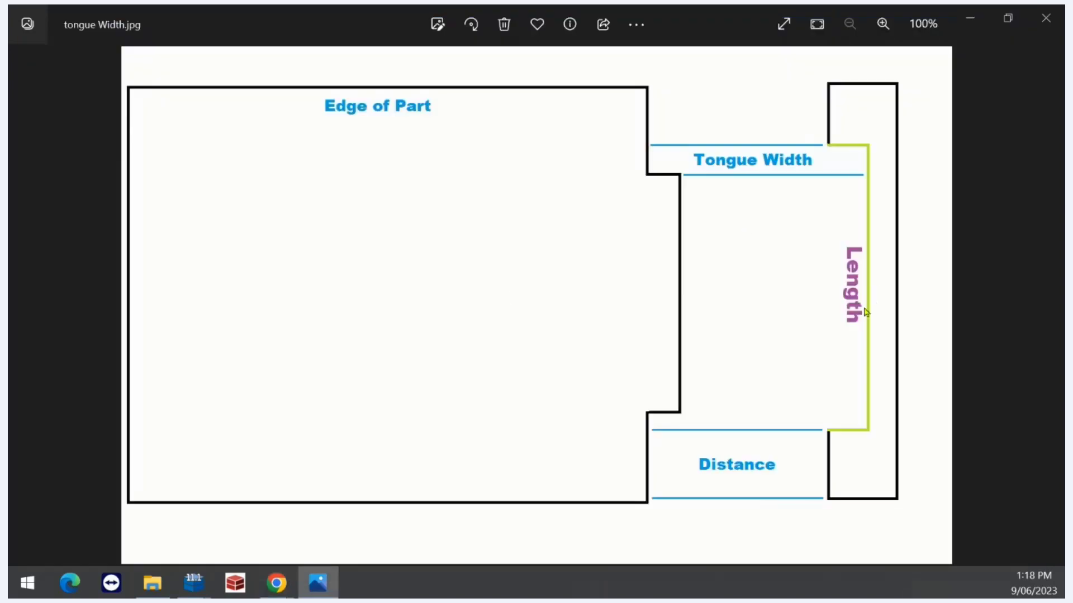
Step the Photos viewer to Tongue Tool Path Rectangle.jpg showing the Overlap
{"action": "key", "text": "Left"}
{"action": "key", "text": "Left"}
{"action": "key", "text": "Left"}
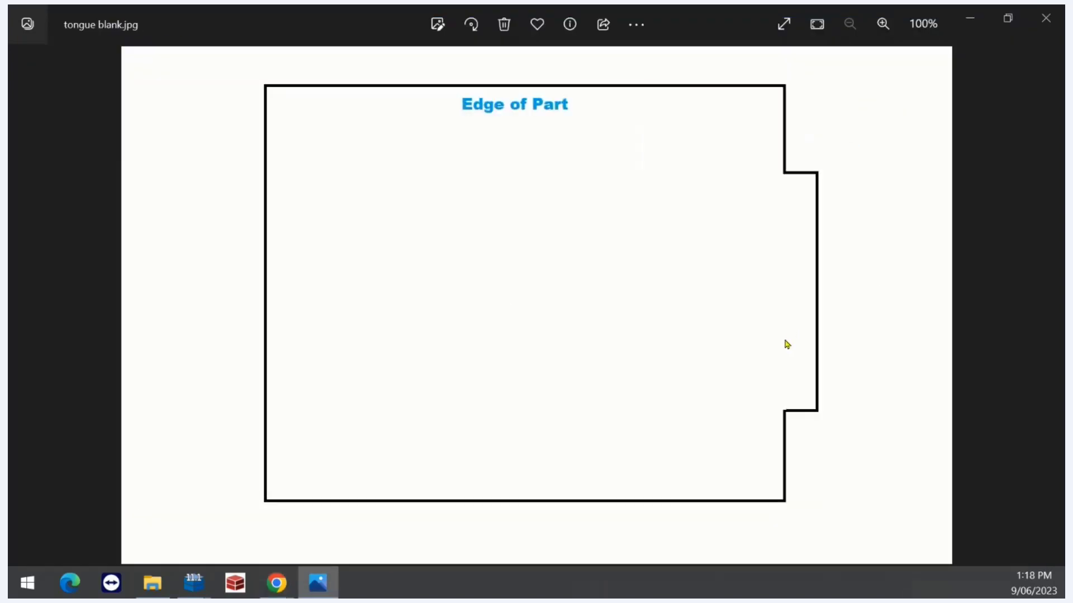
{"action": "key", "text": "Right"}
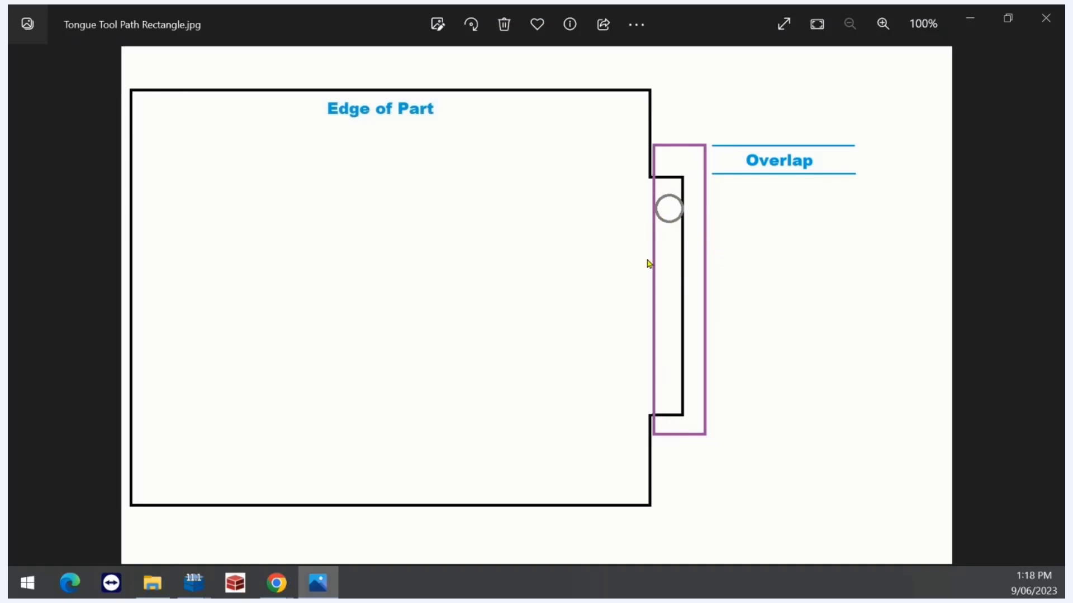
Minimize Photos, review the Mach. Tongue Drawers settings, then Alt+Tab to the shadow rail webinar drawing
{"action": "left_click", "coordinate": [970, 21]}
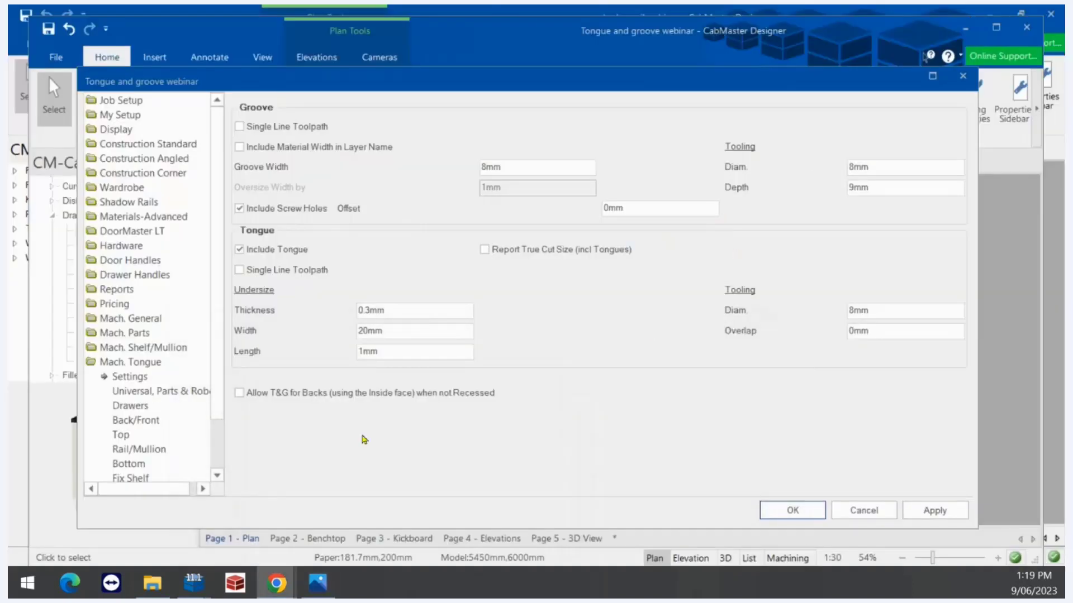
{"action": "left_click", "coordinate": [554, 430]}
{"action": "scroll", "coordinate": [223, 358], "scroll_direction": "down", "scroll_amount": 2}
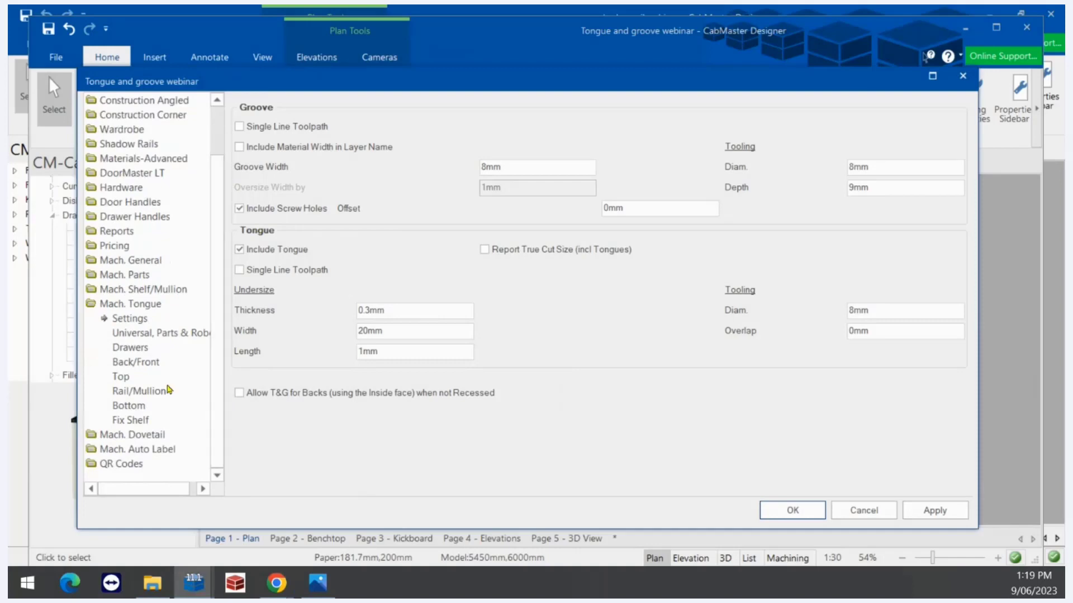
{"action": "left_click", "coordinate": [133, 352]}
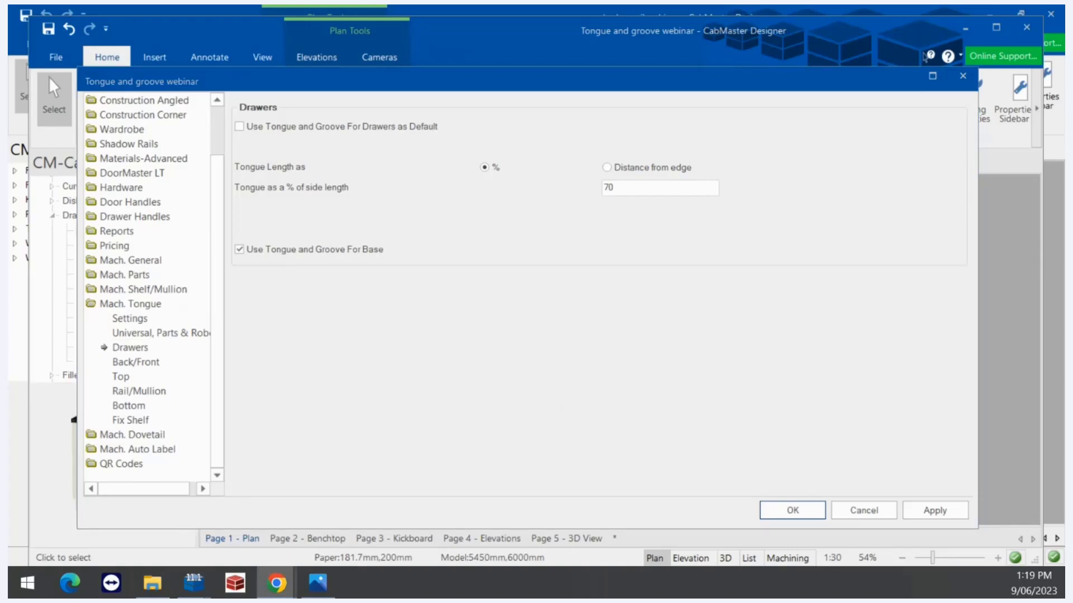
{"action": "key", "text": "alt+Tab"}
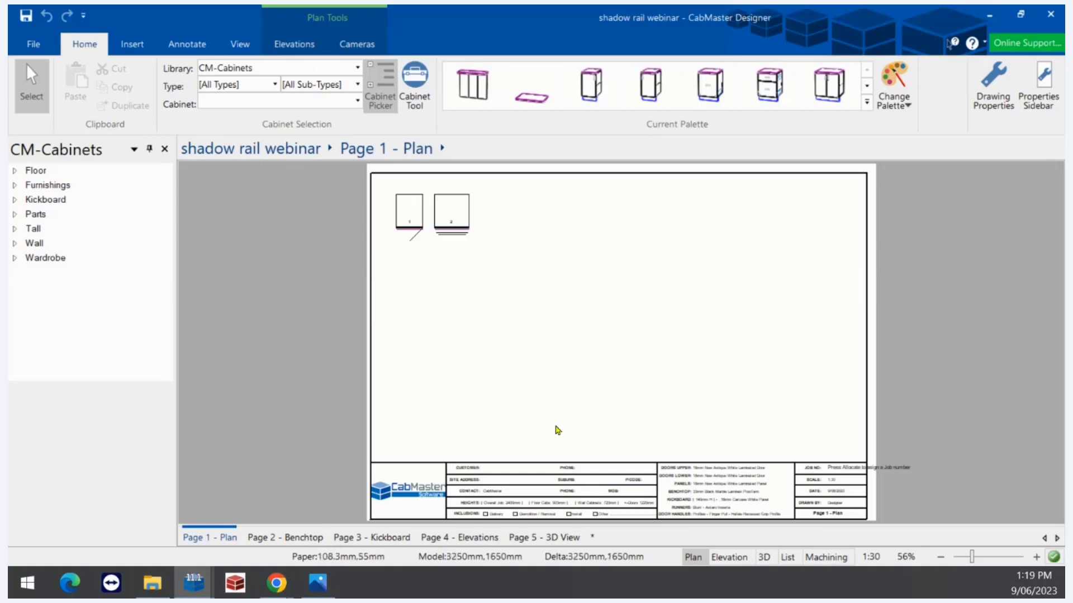
Toggle the Floor drawer shadow rail inclusion and bring up the Shadow Rails settings page (OnEdge, 60mm heights)
{"action": "left_click", "coordinate": [999, 81]}
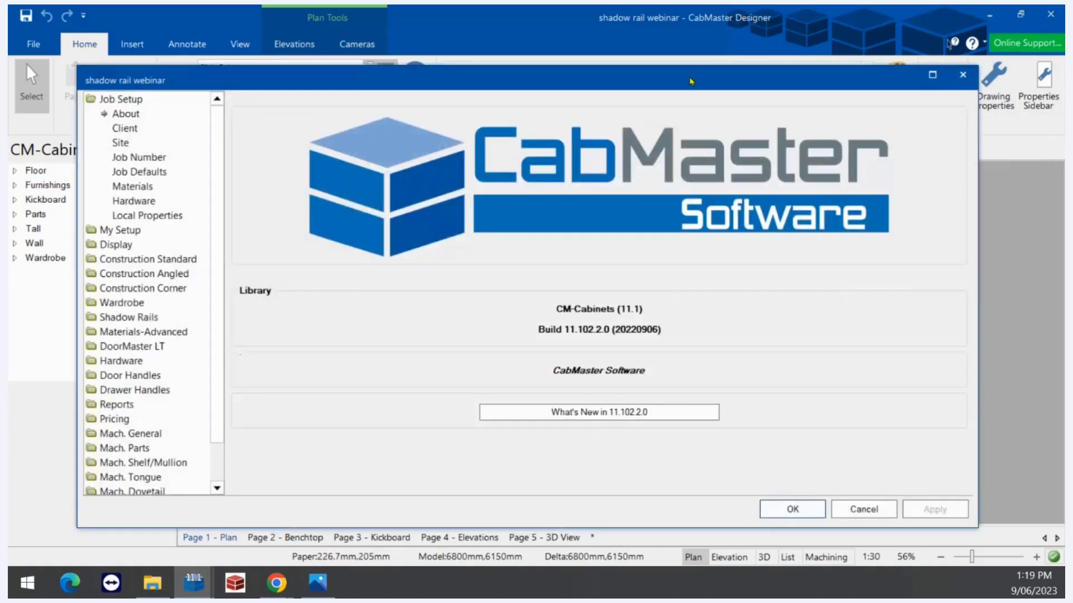
{"action": "left_click", "coordinate": [146, 318]}
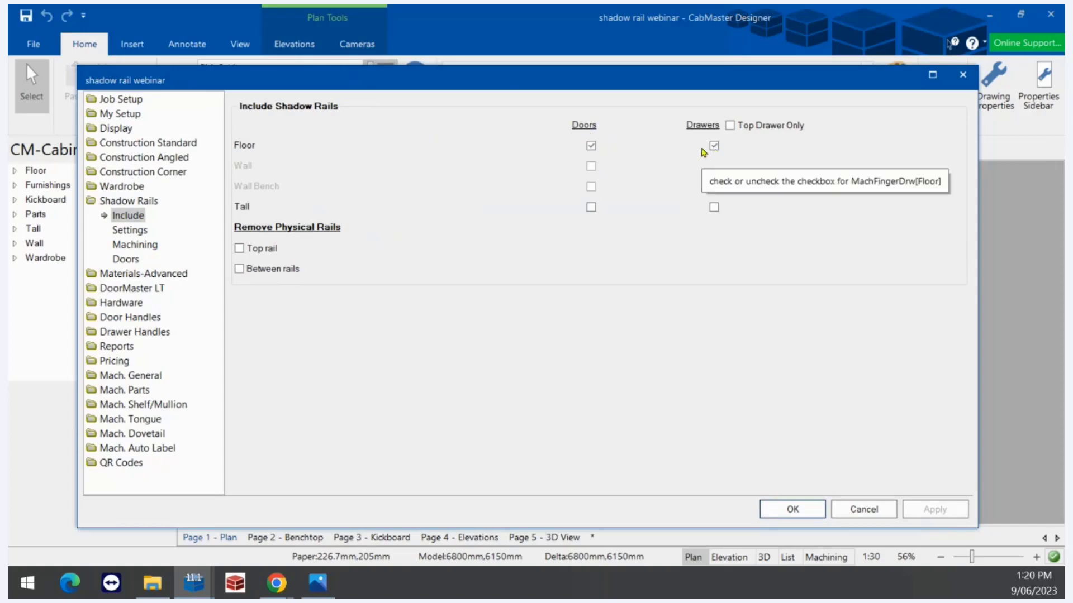
{"action": "left_click", "coordinate": [730, 126]}
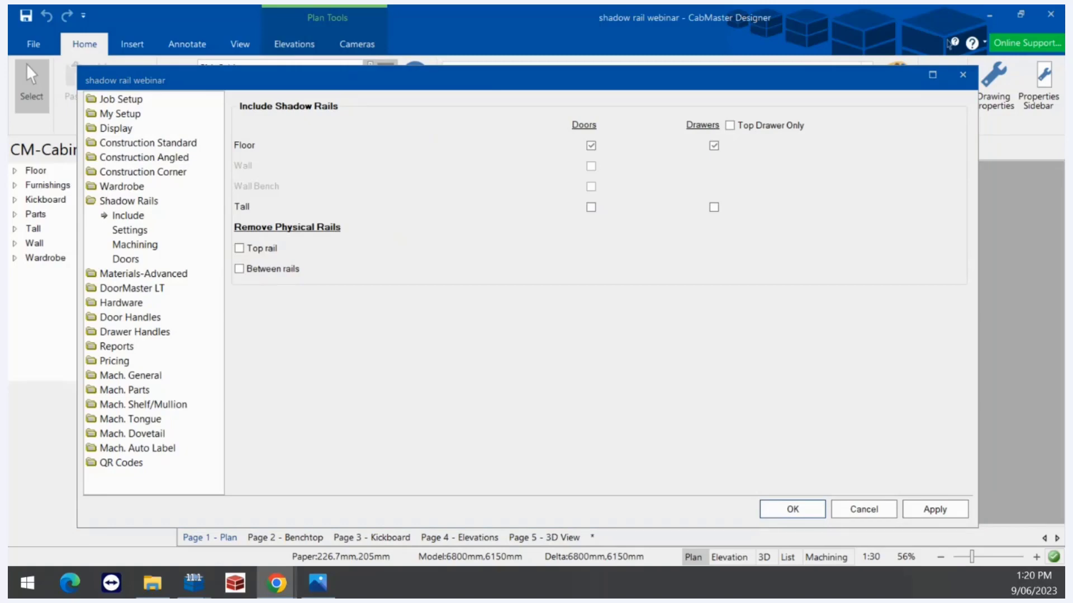
{"action": "left_click", "coordinate": [131, 231]}
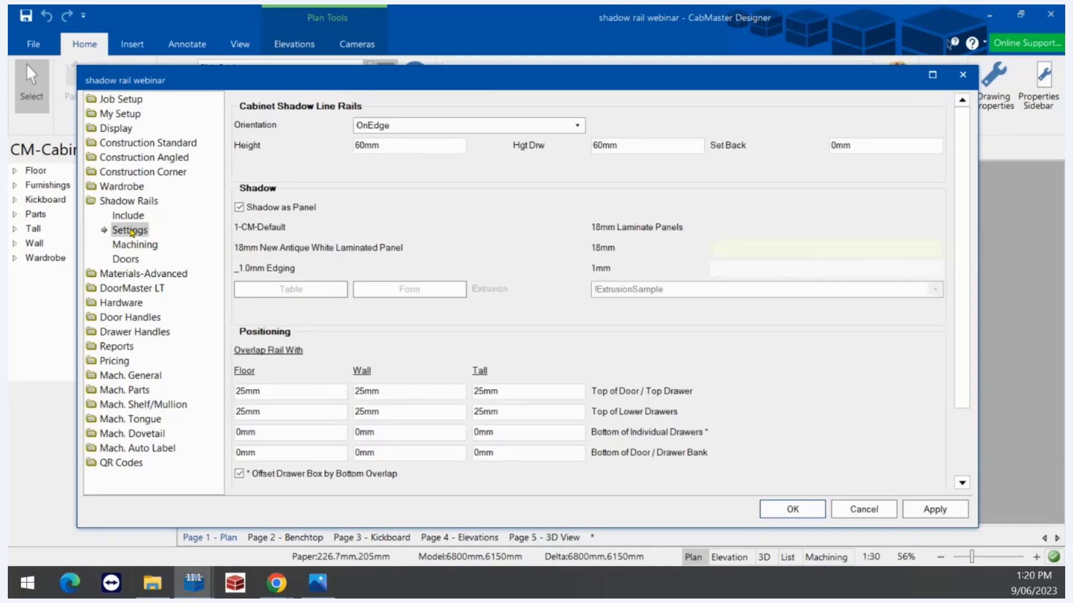
Keep OnEdge orientation, enter a shadow rail Set Back of 70mm, apply and close Drawing Setup
{"action": "double_click", "coordinate": [379, 144]}
{"action": "left_click", "coordinate": [532, 124]}
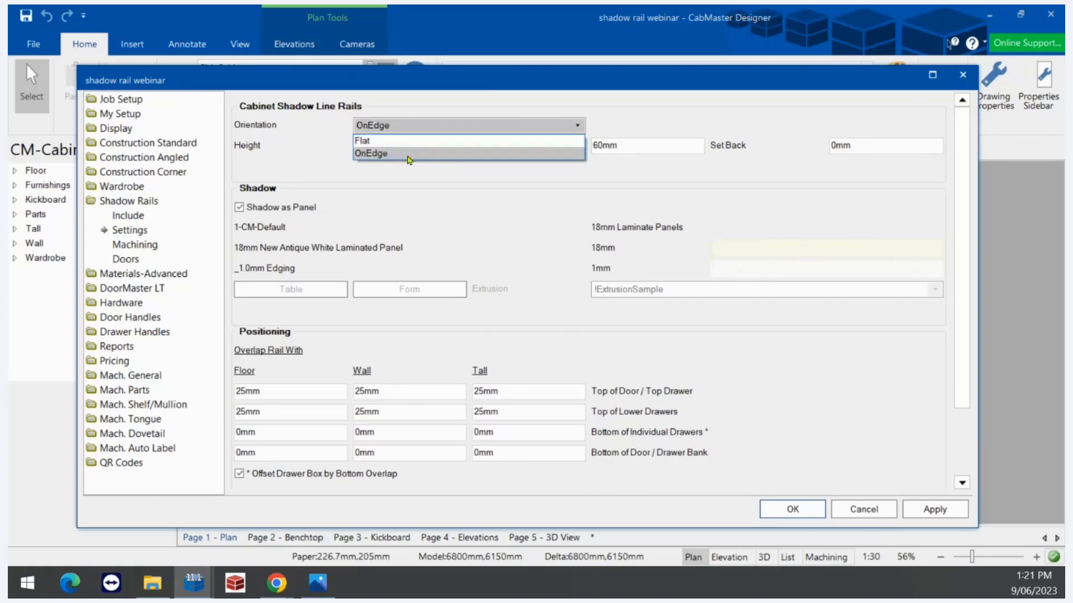
{"action": "left_click", "coordinate": [406, 157]}
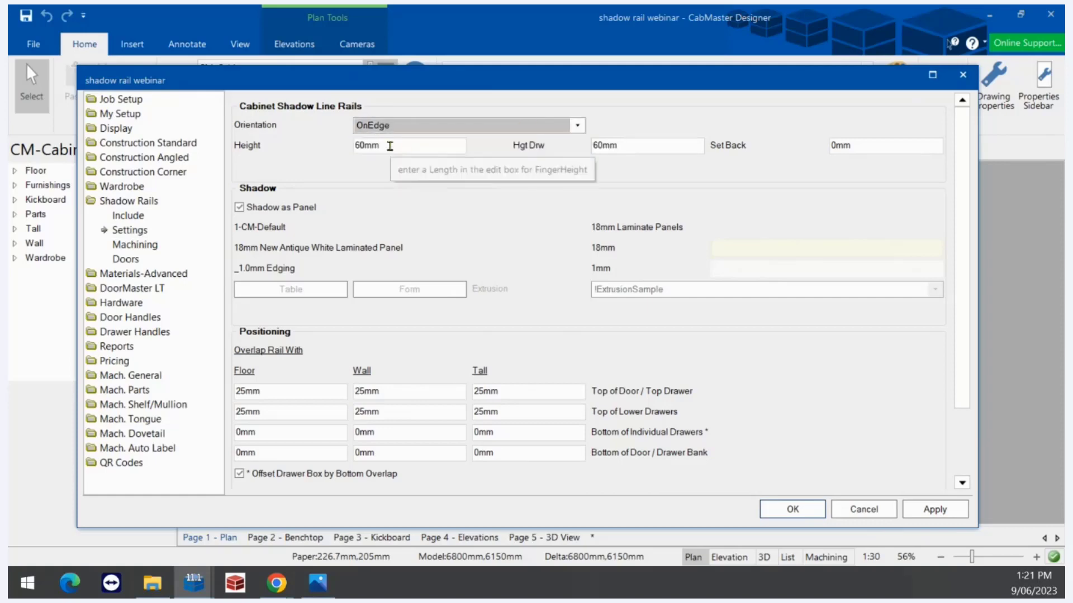
{"action": "double_click", "coordinate": [629, 146]}
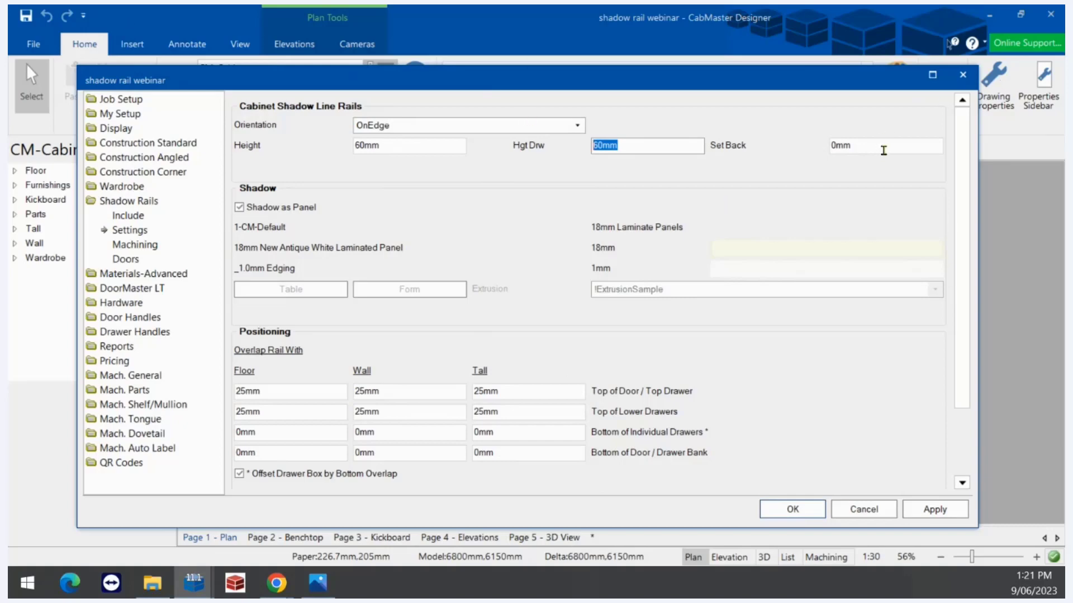
{"action": "left_click", "coordinate": [845, 145]}
{"action": "double_click", "coordinate": [846, 145]}
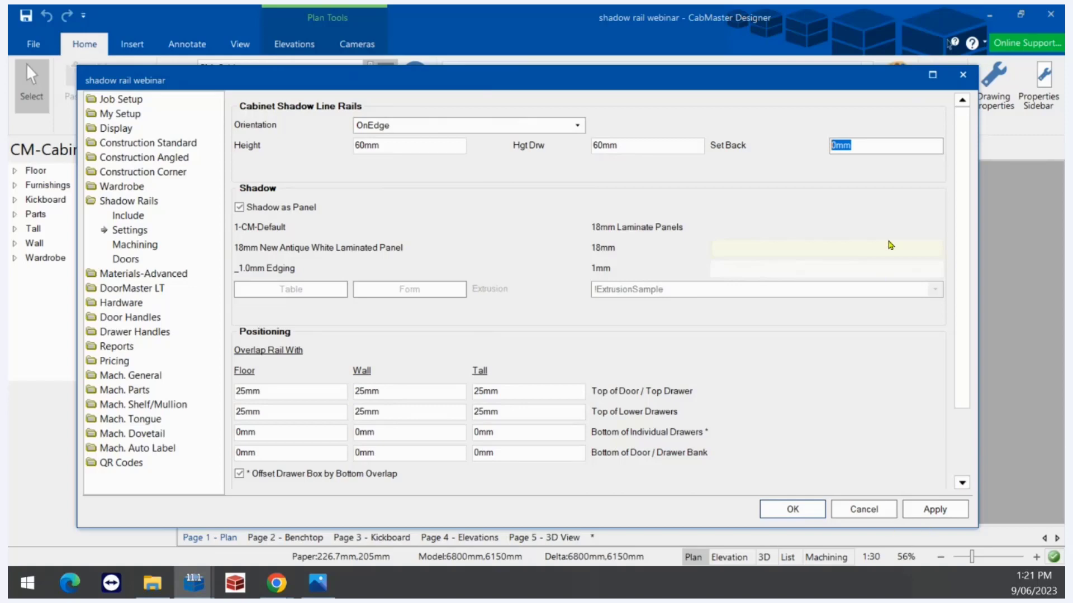
{"action": "type", "text": "20"}
{"action": "left_click", "coordinate": [933, 507]}
{"action": "left_click", "coordinate": [790, 514]}
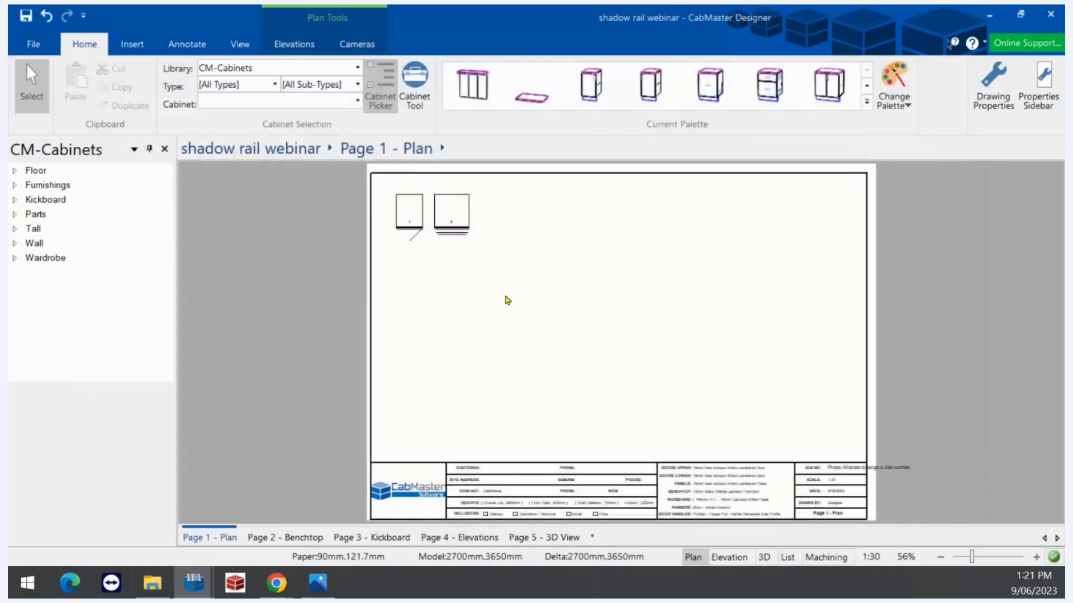
Open the Floor 1 Door Right Floor cabinet's properties (450 × 870 × 560mm)
{"action": "left_click", "coordinate": [414, 211]}
{"action": "double_click", "coordinate": [415, 211]}
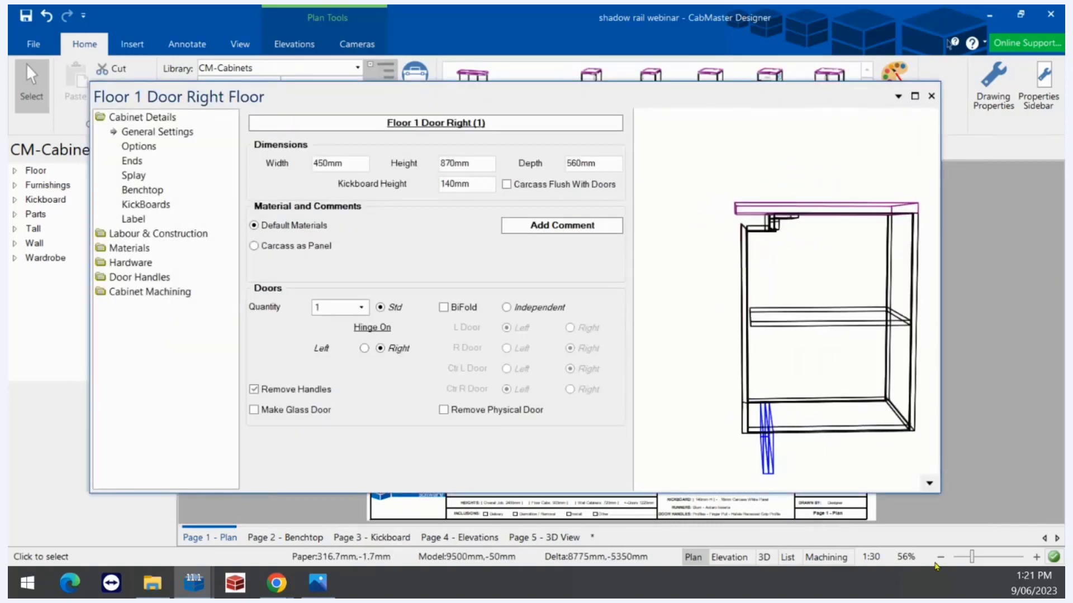
{"action": "right_click", "coordinate": [930, 482]}
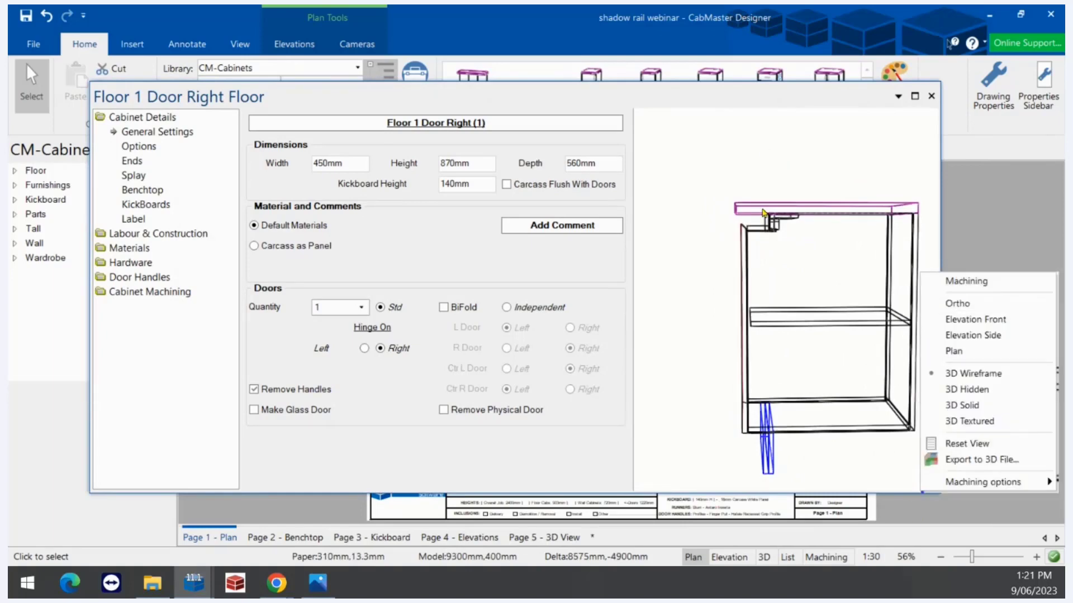
{"action": "left_click", "coordinate": [723, 274]}
Zoom and pan the 3-D preview to the cabinet's top shadow rail corner
{"action": "scroll", "coordinate": [750, 215], "scroll_direction": "up", "scroll_amount": 2}
{"action": "scroll", "coordinate": [768, 194], "scroll_direction": "up", "scroll_amount": 3}
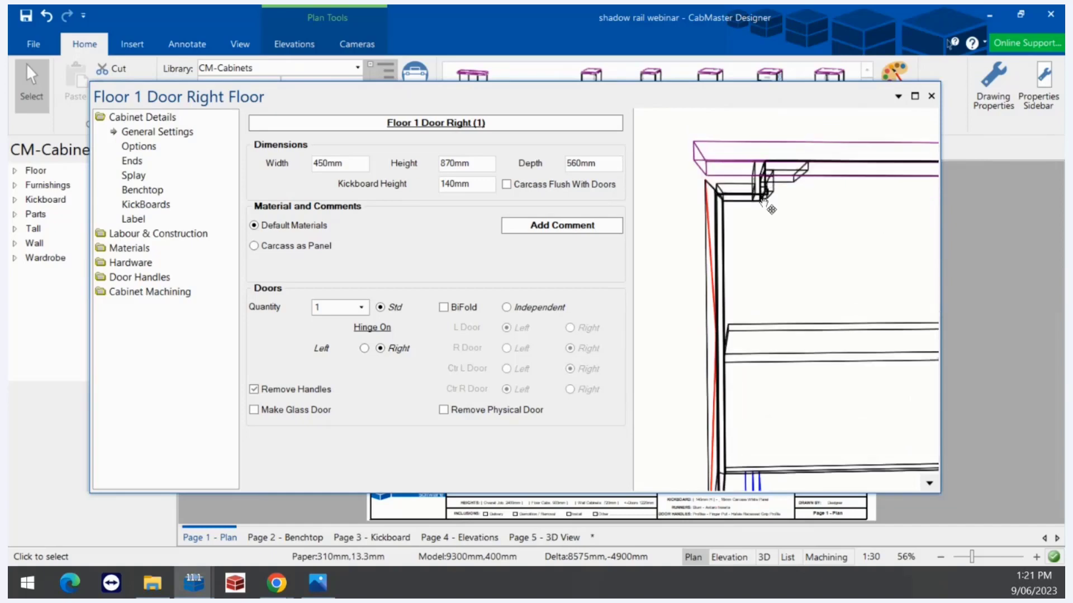
{"action": "scroll", "coordinate": [709, 357], "scroll_direction": "up", "scroll_amount": 2}
{"action": "middle_click_drag", "start_coordinate": [745, 349], "coordinate": [753, 356]}
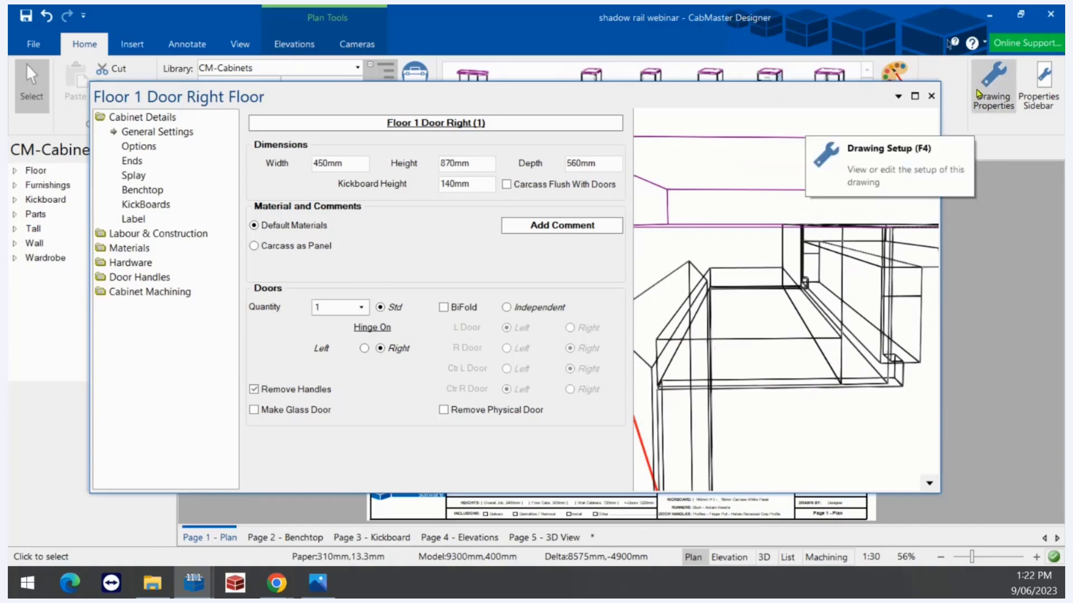
Change the shadow rail Set Back from 70mm to 20mm in Drawing Properties and apply it
{"action": "left_click", "coordinate": [992, 83]}
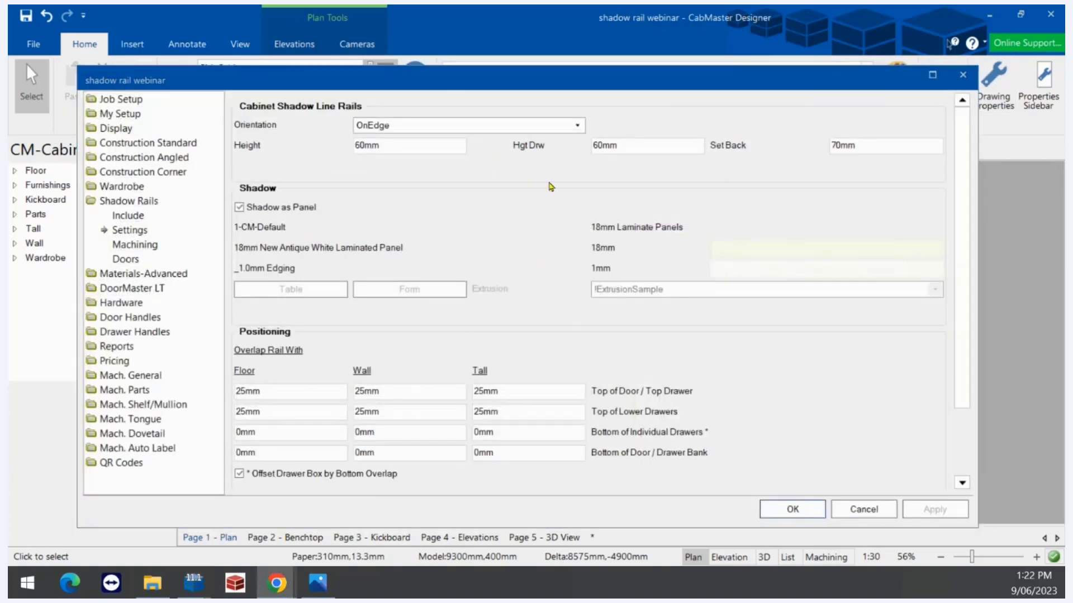
{"action": "left_click", "coordinate": [522, 200]}
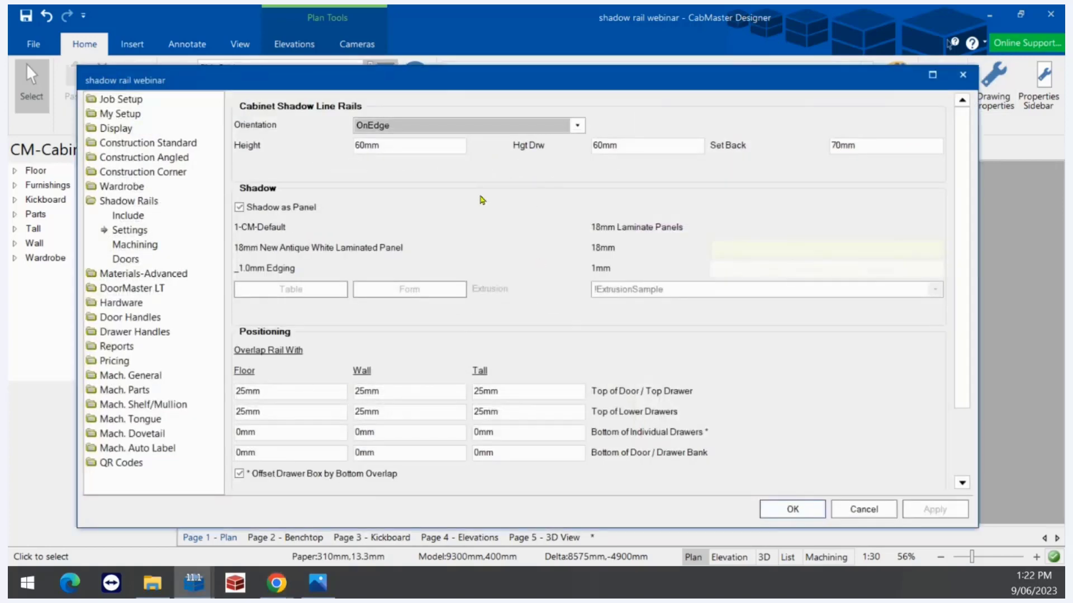
{"action": "left_click", "coordinate": [239, 208]}
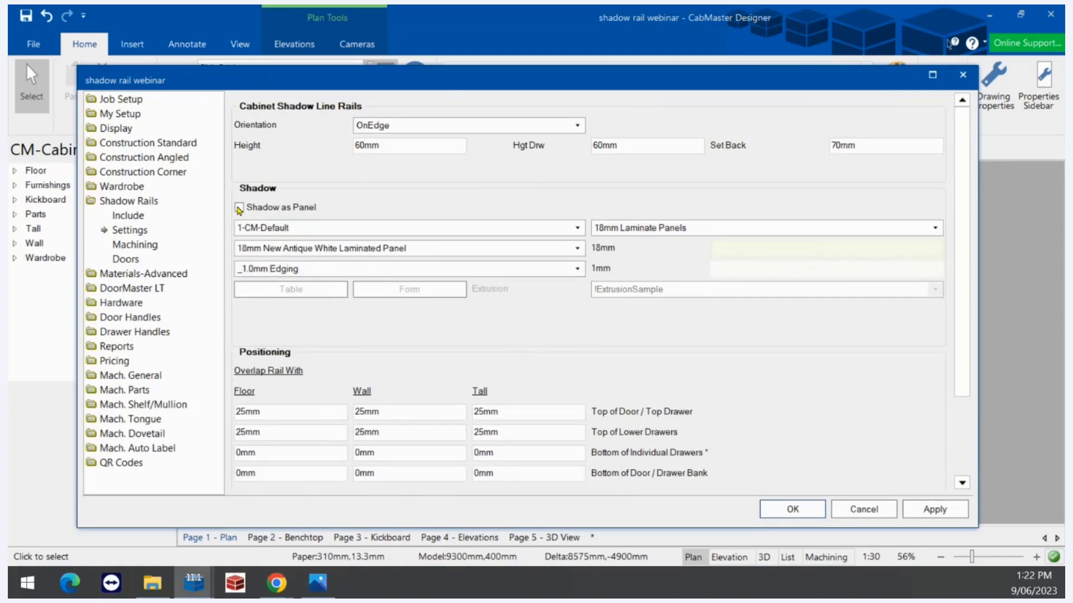
{"action": "left_click", "coordinate": [240, 208]}
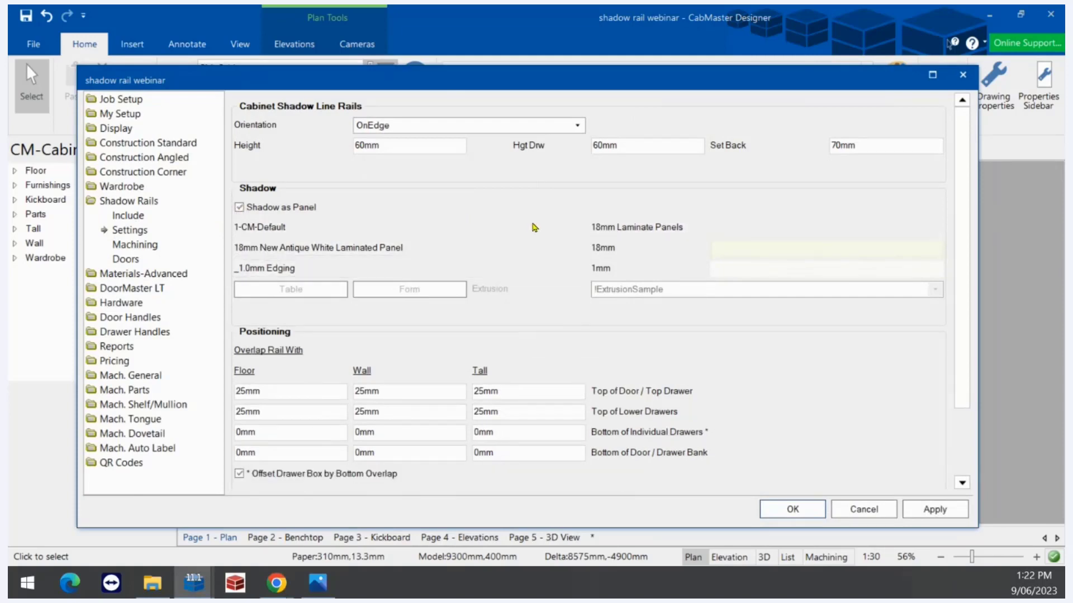
{"action": "left_click_drag", "start_coordinate": [910, 147], "coordinate": [787, 149]}
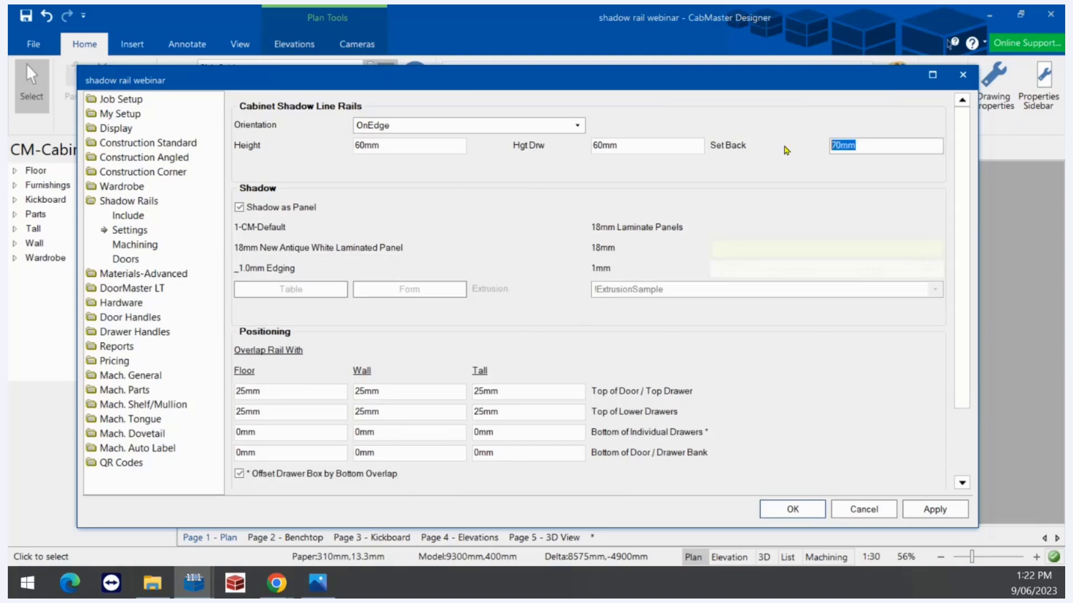
{"action": "type", "text": "20"}
{"action": "left_click", "coordinate": [923, 511]}
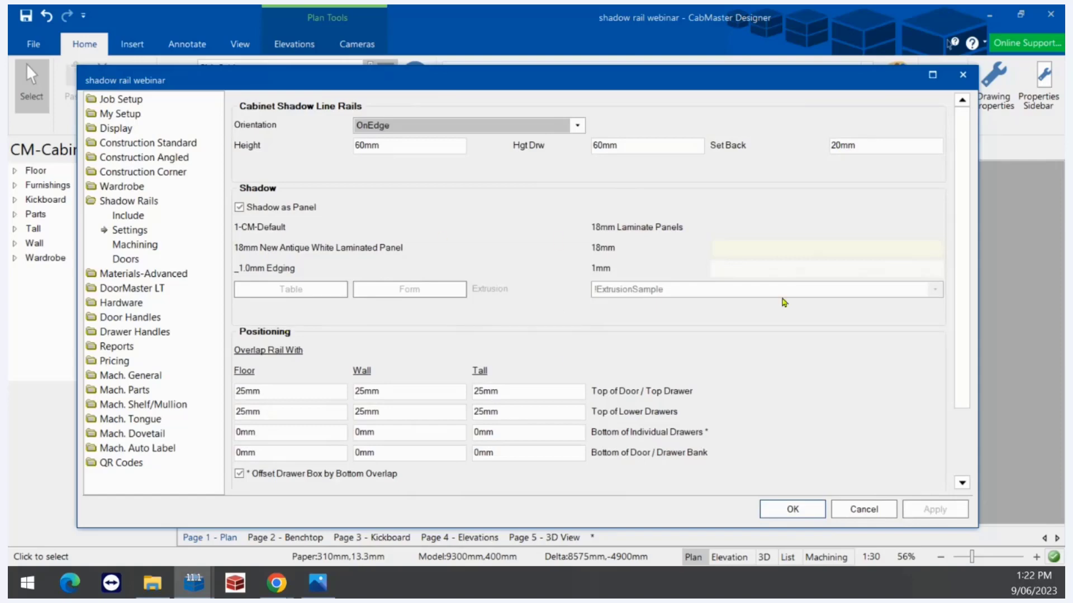
Review the Tall and Floor top-of-door overlap values, then confirm the settings
{"action": "scroll", "coordinate": [950, 389], "scroll_direction": "down", "scroll_amount": 1}
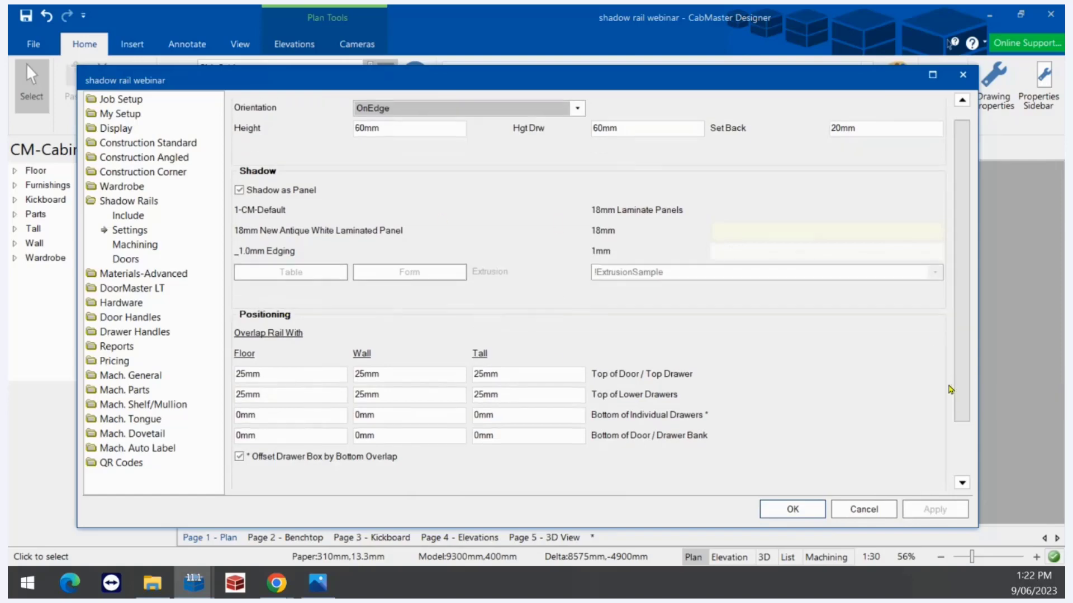
{"action": "scroll", "coordinate": [949, 390], "scroll_direction": "down", "scroll_amount": 4}
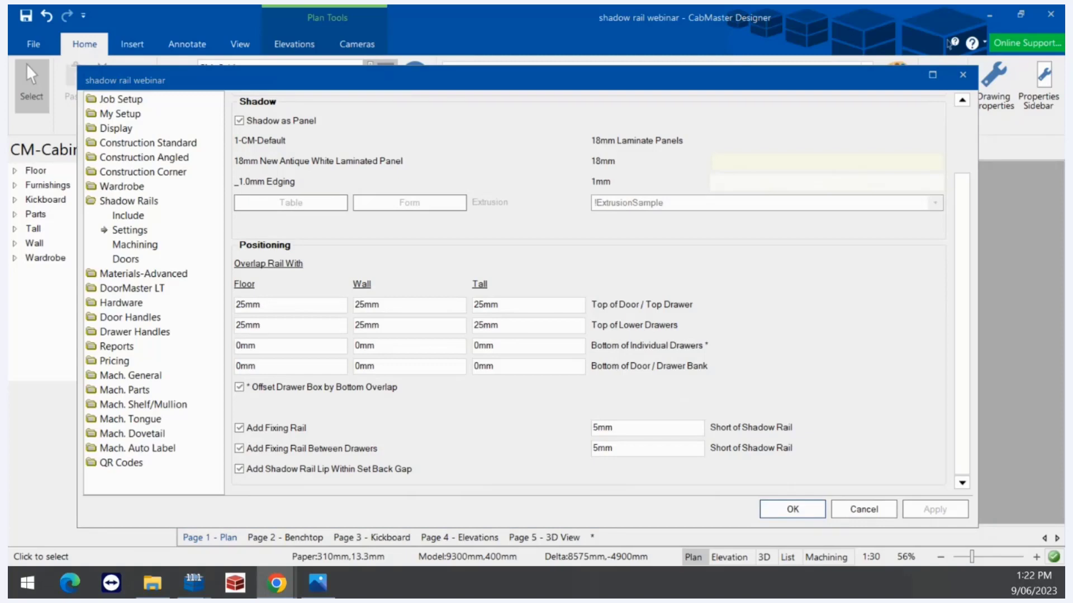
{"action": "double_click", "coordinate": [500, 304]}
{"action": "left_click", "coordinate": [285, 304]}
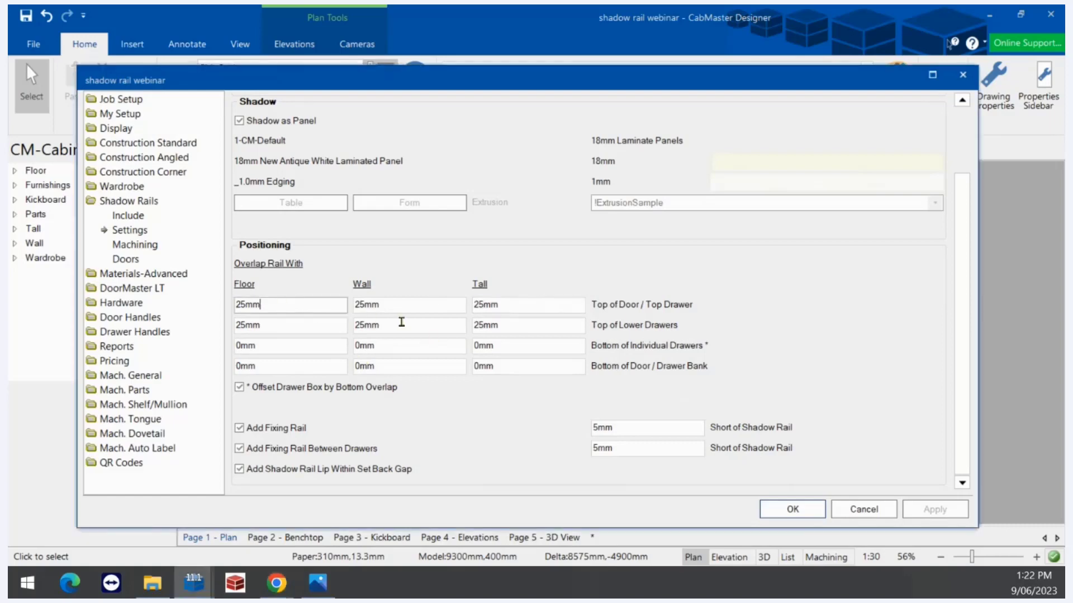
{"action": "left_click", "coordinate": [791, 509]}
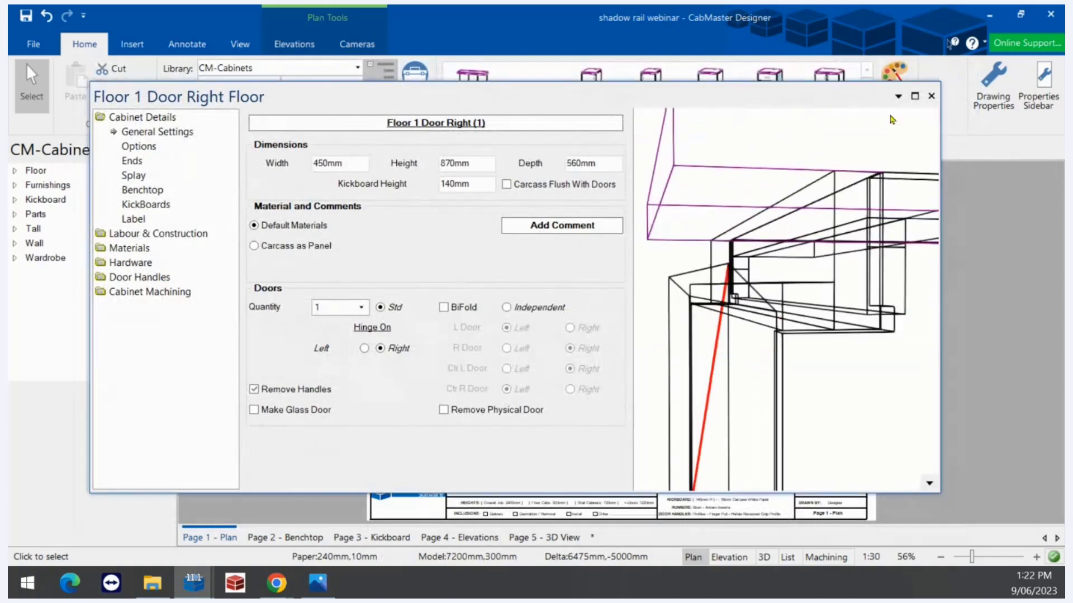
Rotate the cabinet preview to view the updated rail, then bring up the shadow rails PDF
{"action": "left_click", "coordinate": [993, 84]}
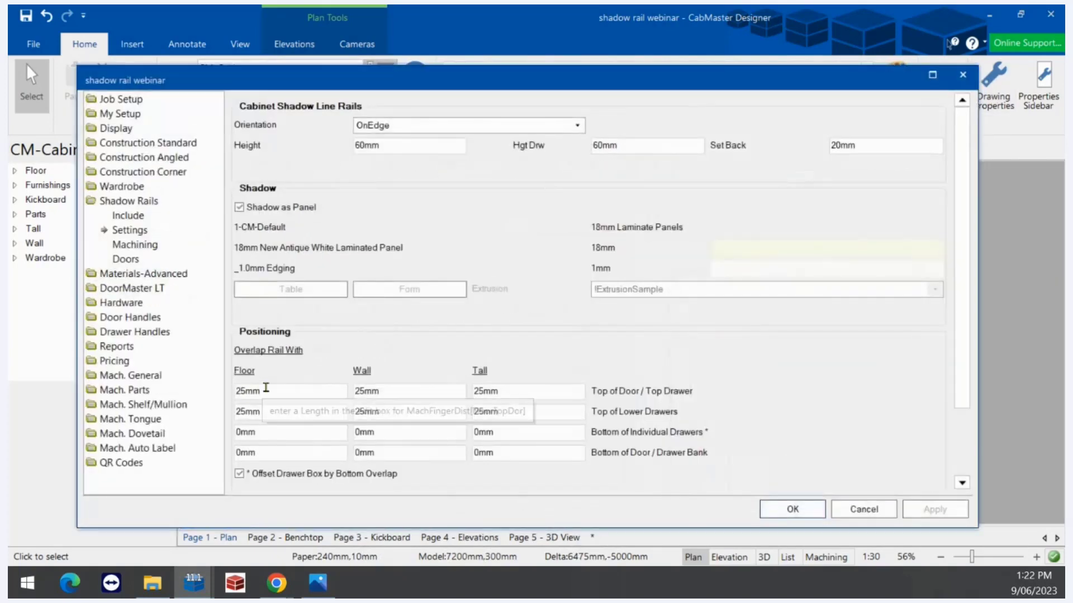
{"action": "left_click", "coordinate": [776, 511]}
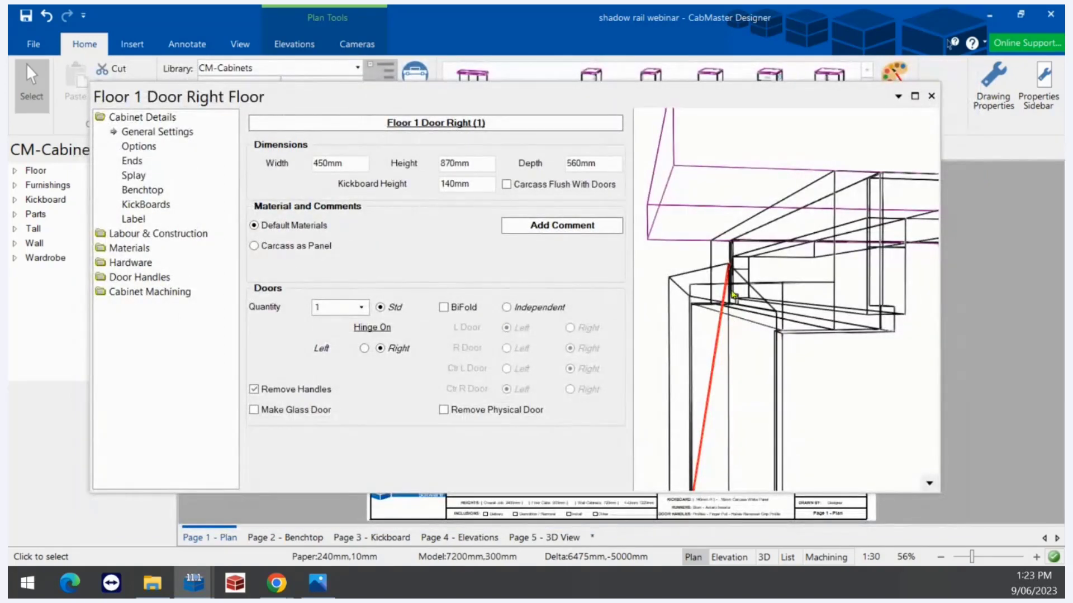
{"action": "left_click_drag", "start_coordinate": [727, 271], "coordinate": [674, 275]}
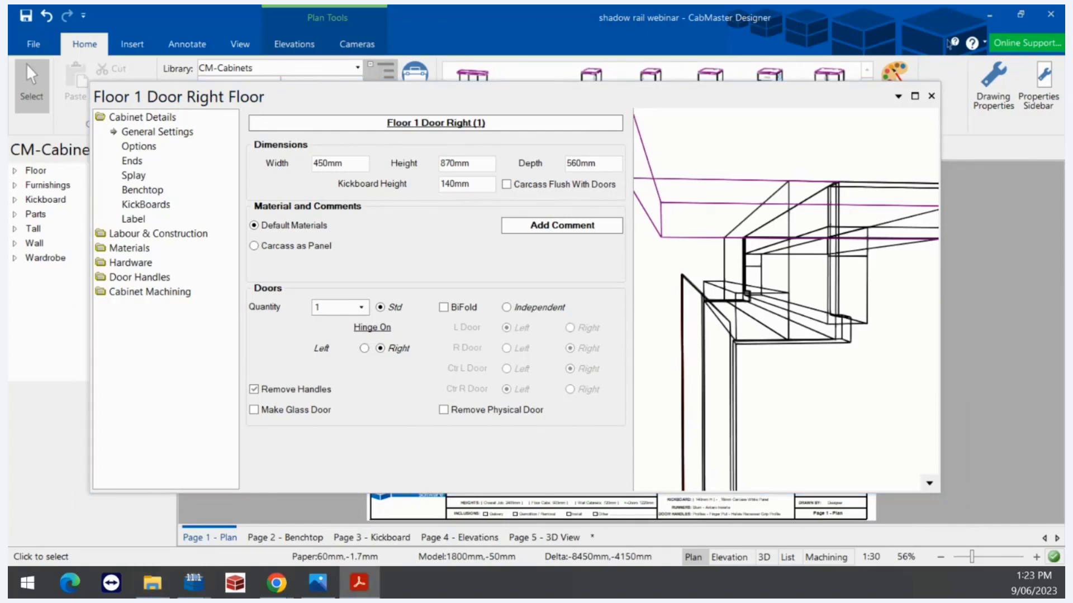
{"action": "left_click_drag", "start_coordinate": [474, 598], "coordinate": [480, 5]}
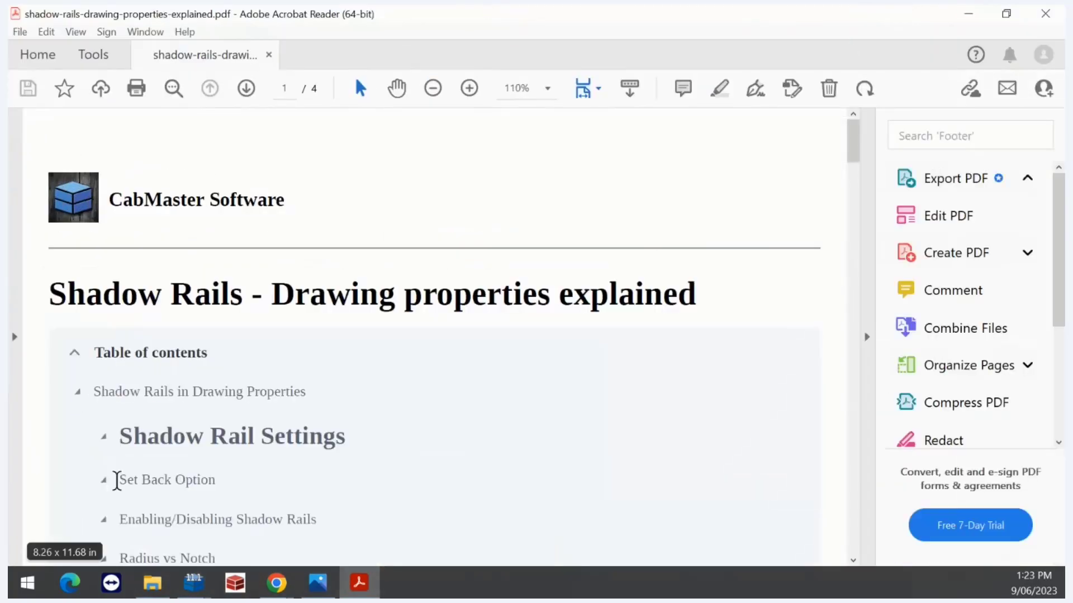
Scroll through shadow-rails-drawing-properties-explained.pdf, then minimise Acrobat Reader to return to CabMaster
{"action": "scroll", "coordinate": [251, 427], "scroll_direction": "down", "scroll_amount": 5}
{"action": "scroll", "coordinate": [272, 416], "scroll_direction": "down", "scroll_amount": 15}
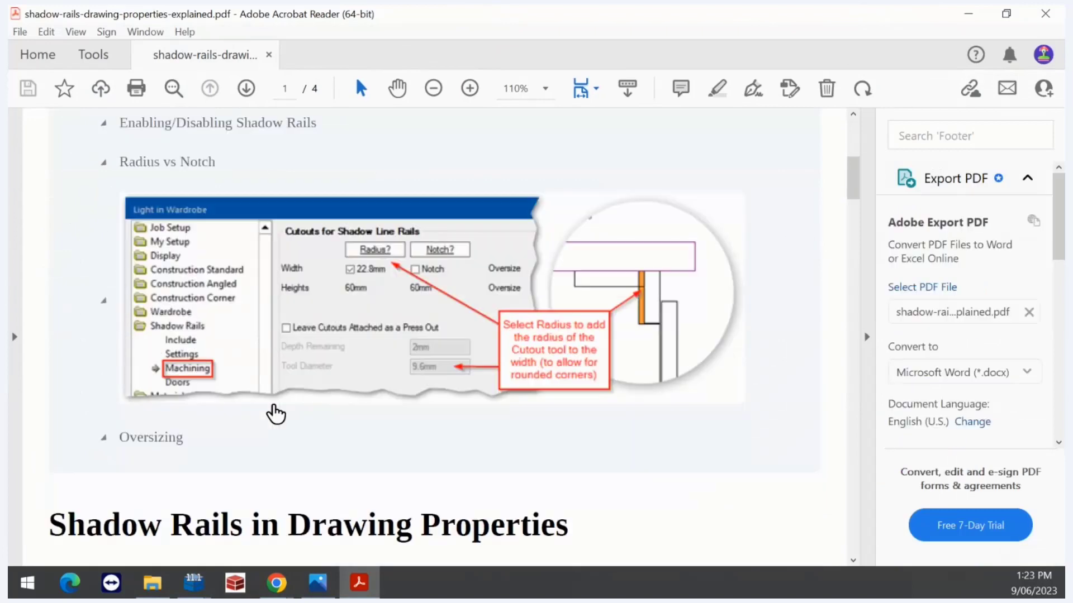
{"action": "scroll", "coordinate": [278, 413], "scroll_direction": "down", "scroll_amount": 15}
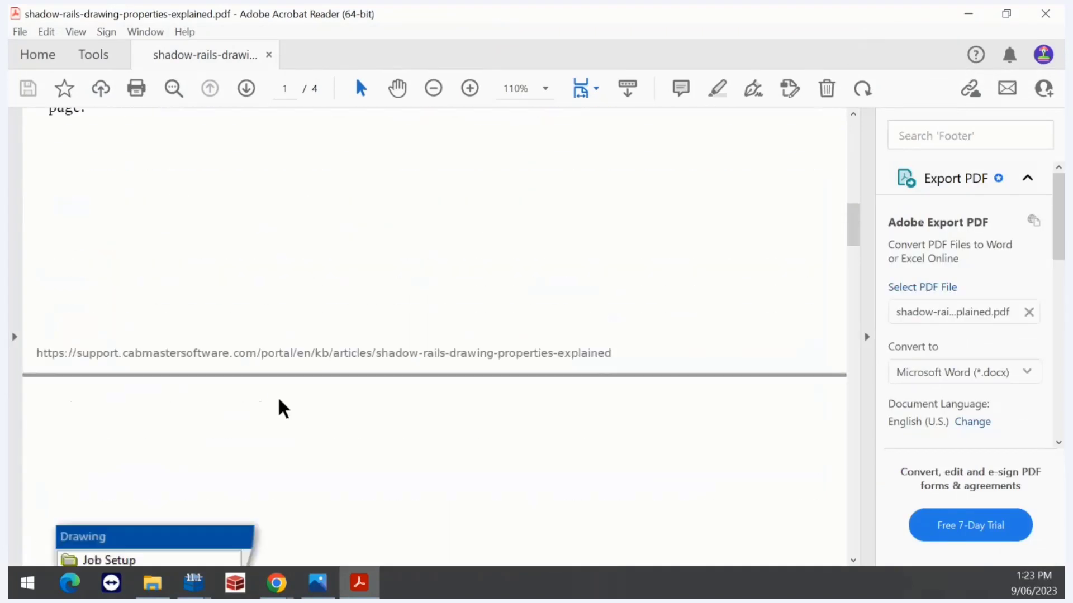
{"action": "scroll", "coordinate": [283, 407], "scroll_direction": "down", "scroll_amount": 20}
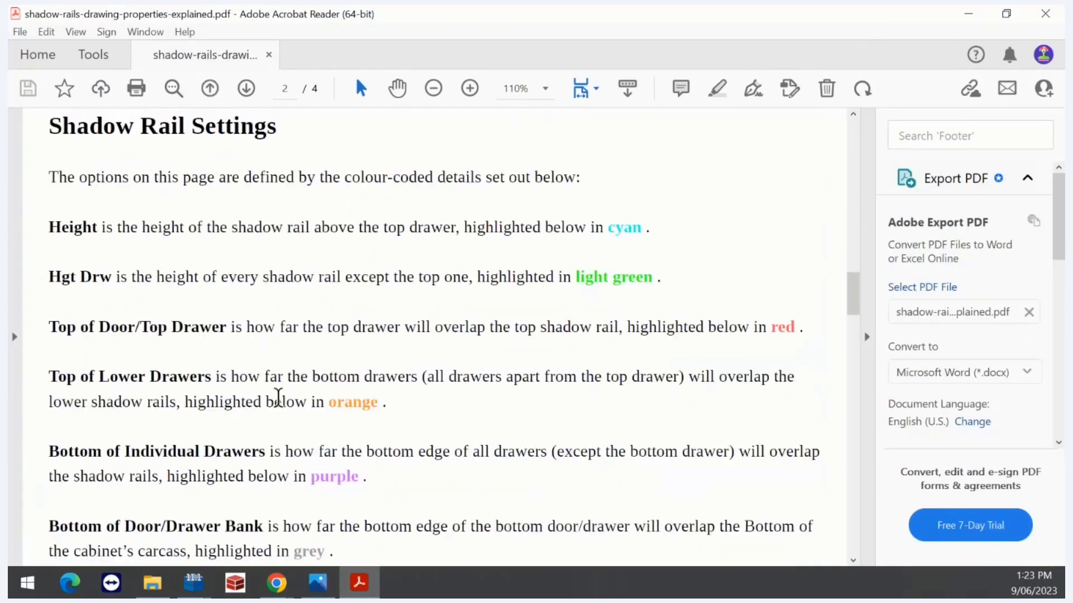
{"action": "scroll", "coordinate": [283, 408], "scroll_direction": "down", "scroll_amount": 12}
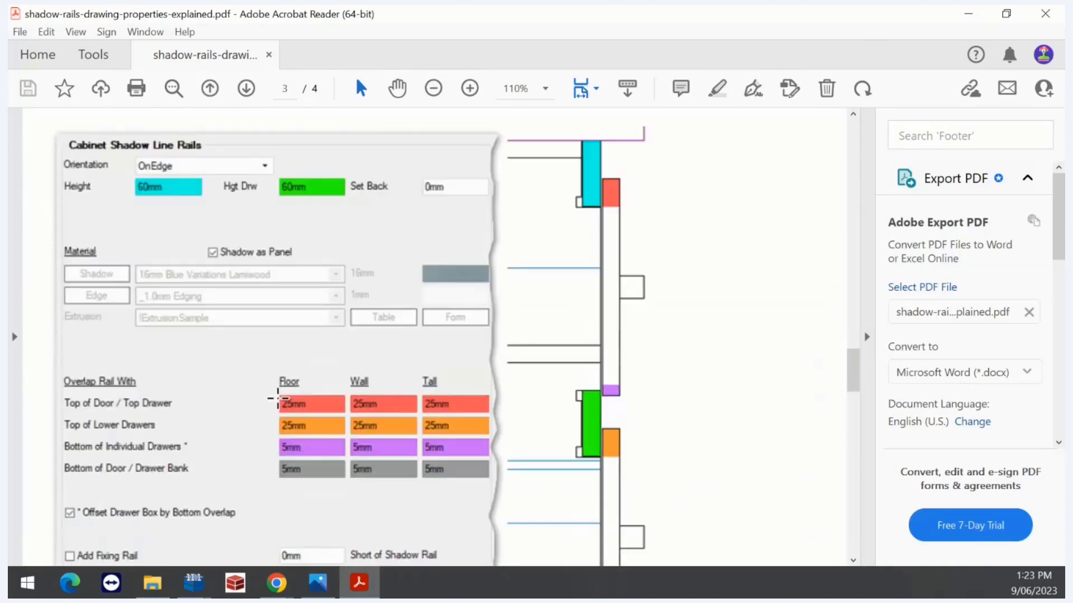
{"action": "scroll", "coordinate": [278, 398], "scroll_direction": "up", "scroll_amount": 2}
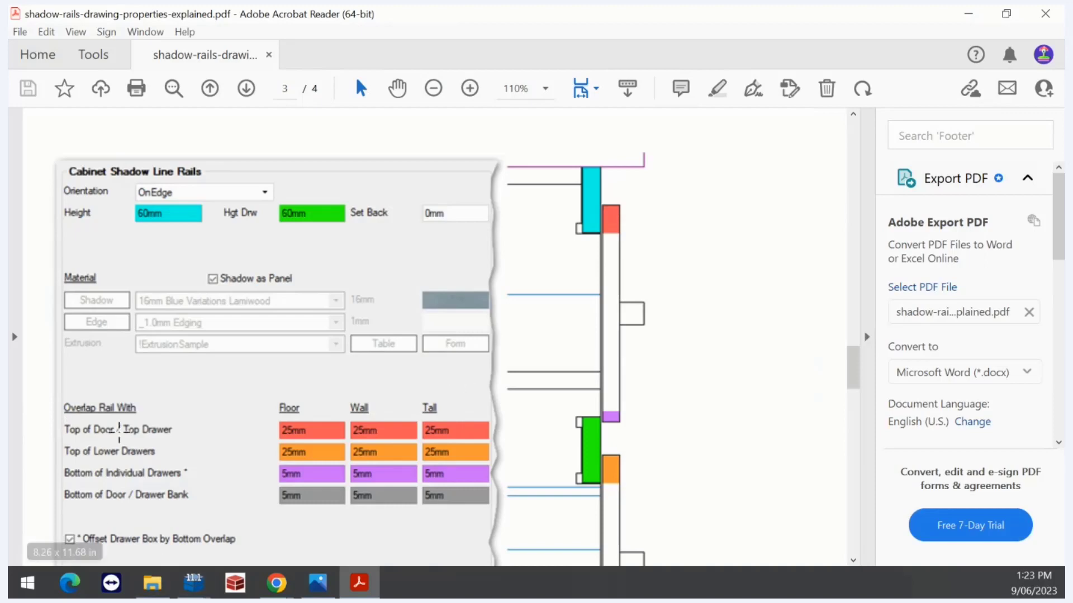
{"action": "scroll", "coordinate": [572, 421], "scroll_direction": "down", "scroll_amount": 5}
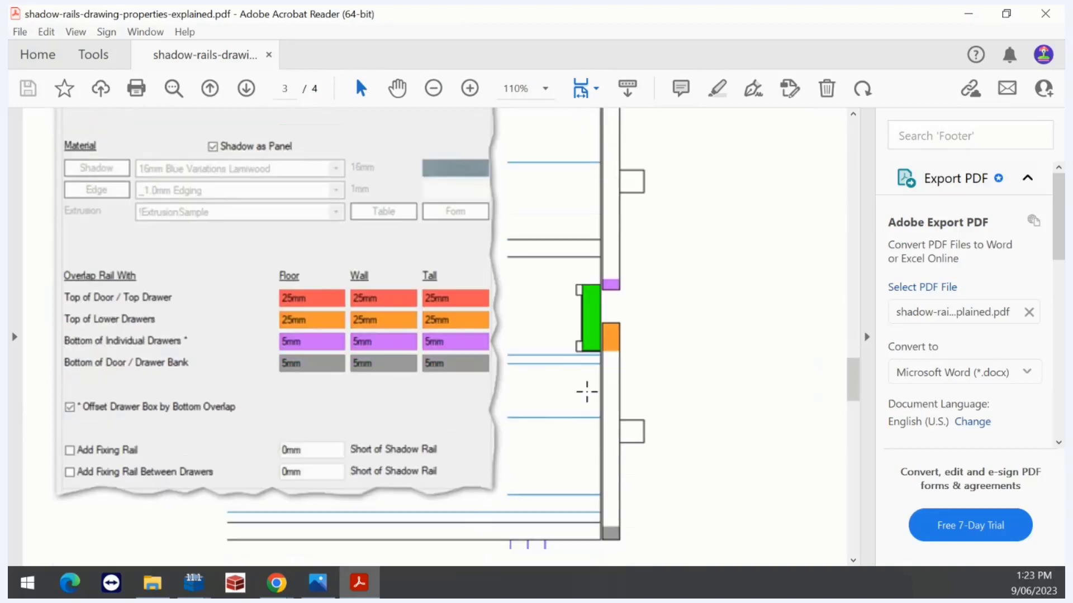
{"action": "scroll", "coordinate": [586, 391], "scroll_direction": "down", "scroll_amount": 2}
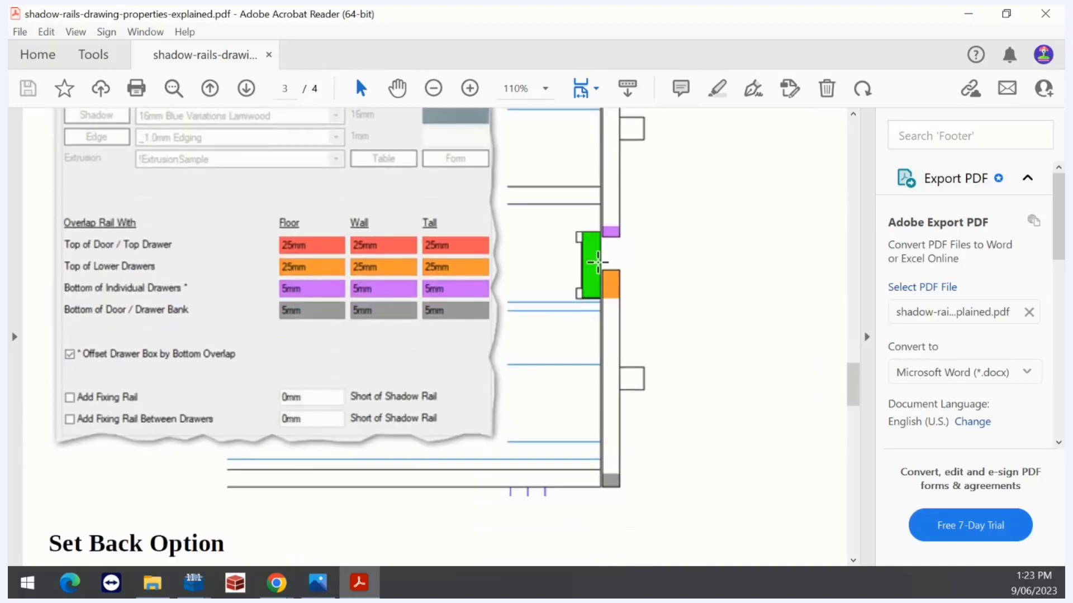
{"action": "scroll", "coordinate": [230, 318], "scroll_direction": "up", "scroll_amount": 2}
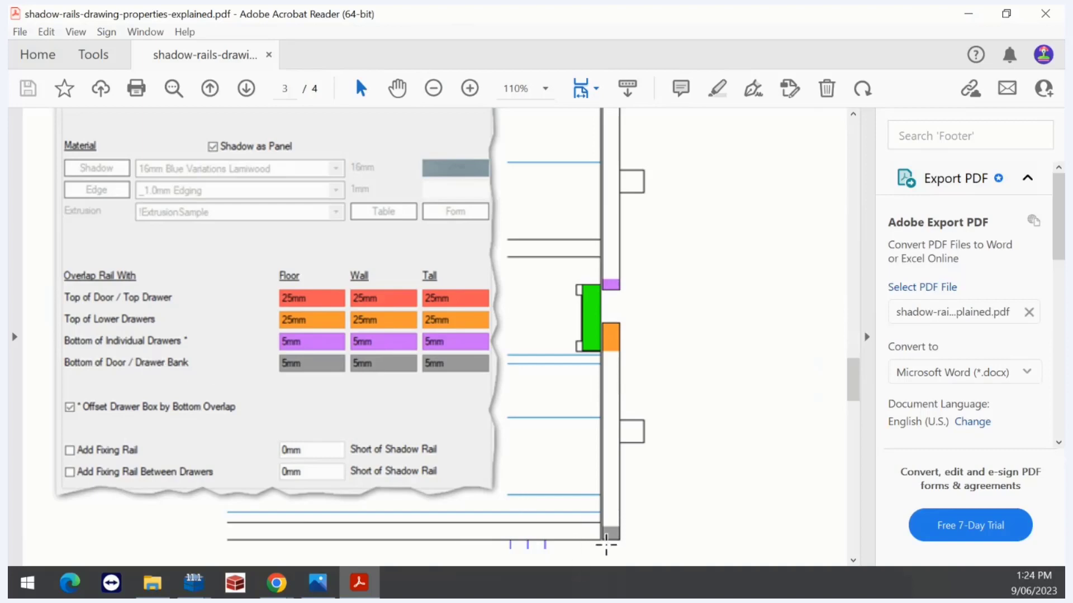
{"action": "scroll", "coordinate": [602, 539], "scroll_direction": "down", "scroll_amount": 5}
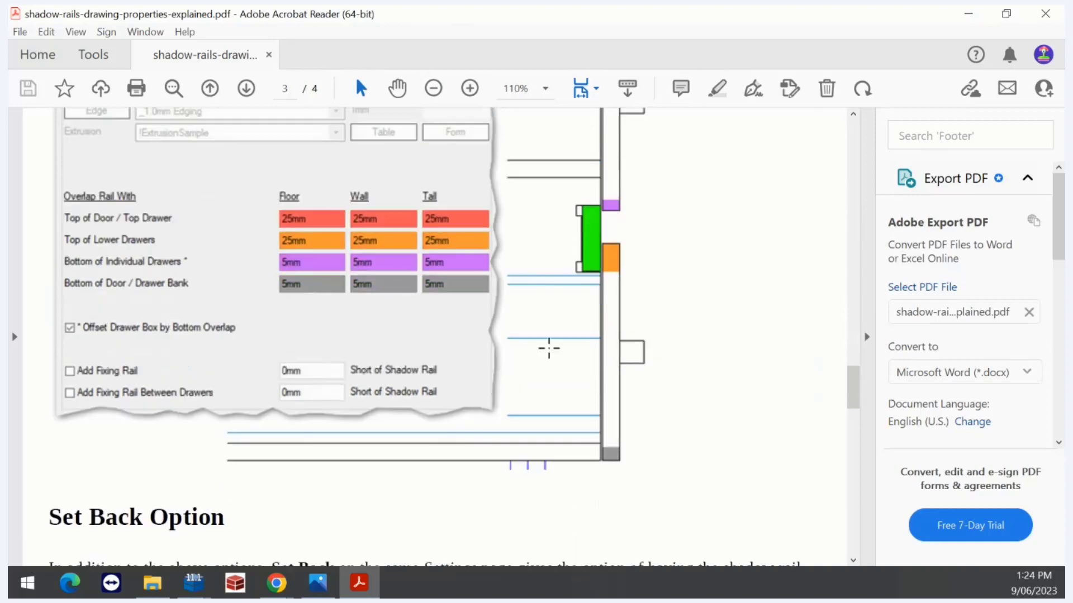
{"action": "scroll", "coordinate": [523, 335], "scroll_direction": "up", "scroll_amount": 12}
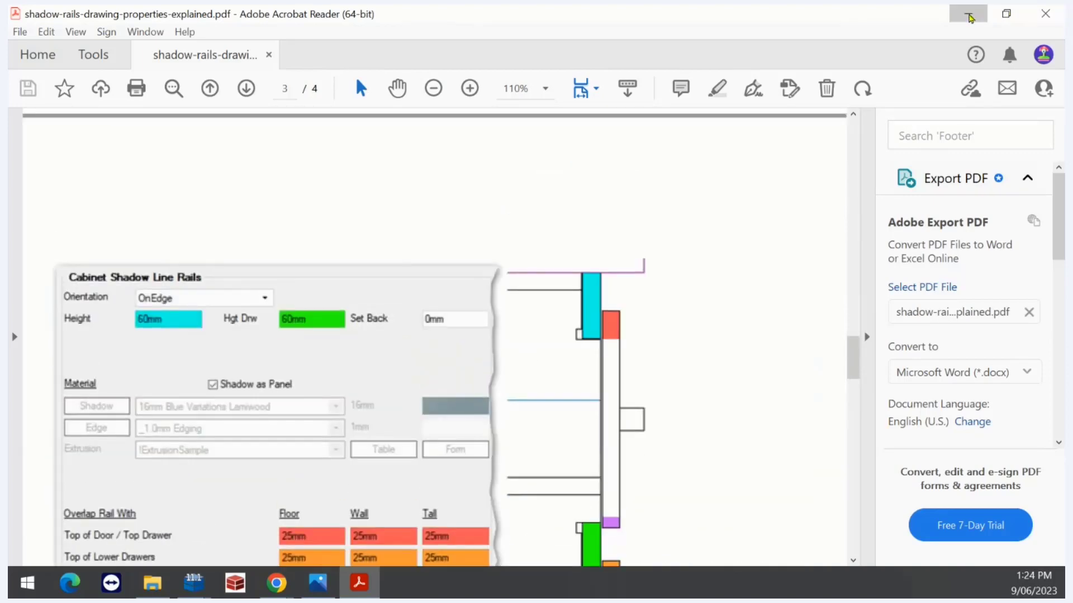
{"action": "left_click", "coordinate": [968, 13]}
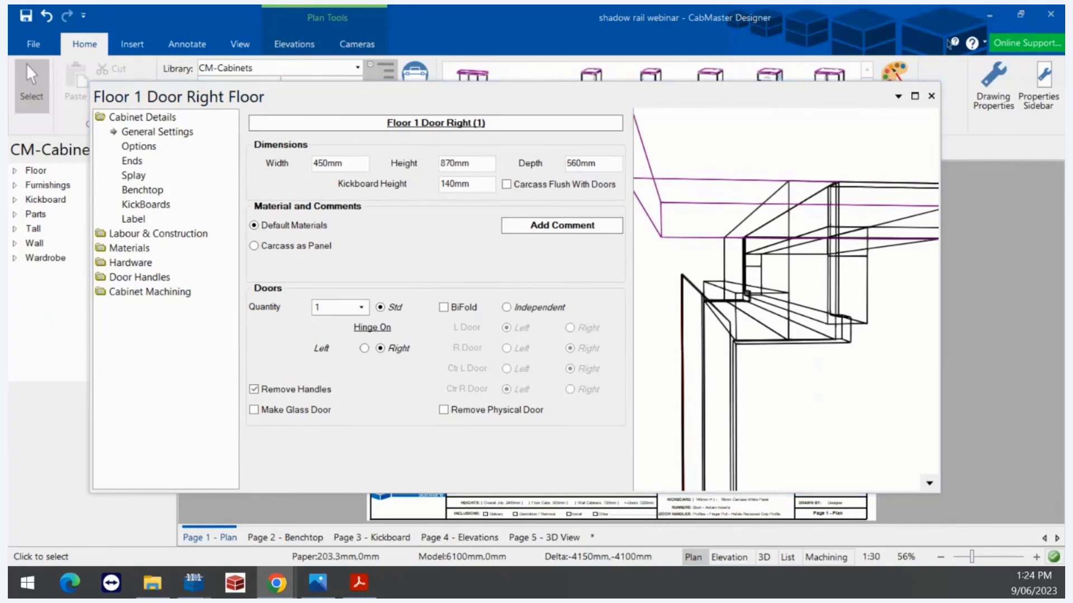
Review the Shadow Rails settings, zoom the preview, then close the Floor 1 Door Right cabinet
{"action": "left_click", "coordinate": [995, 98]}
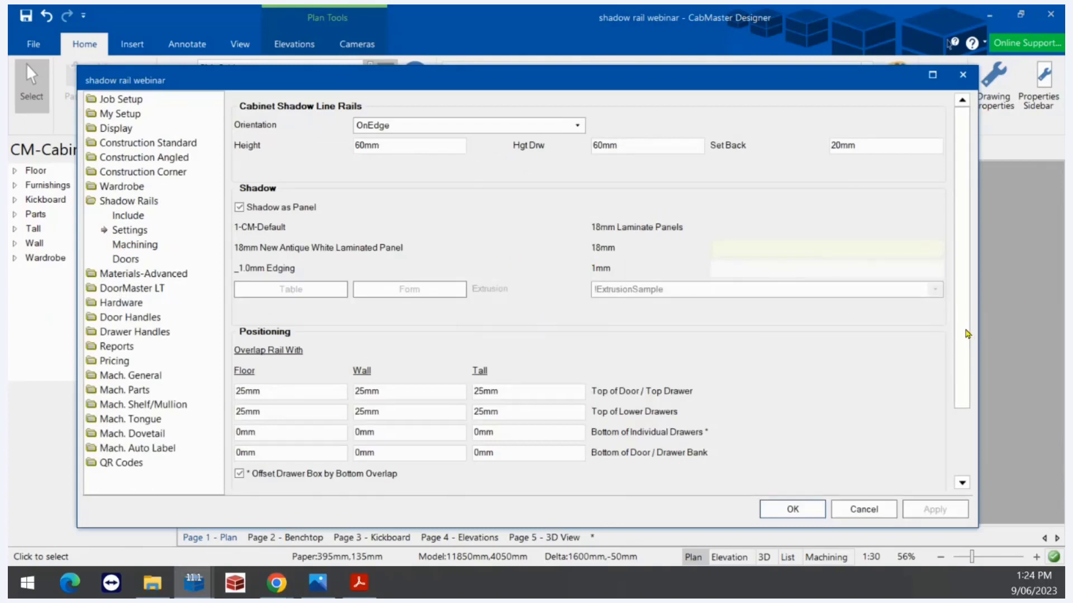
{"action": "left_click_drag", "start_coordinate": [965, 336], "coordinate": [954, 441]}
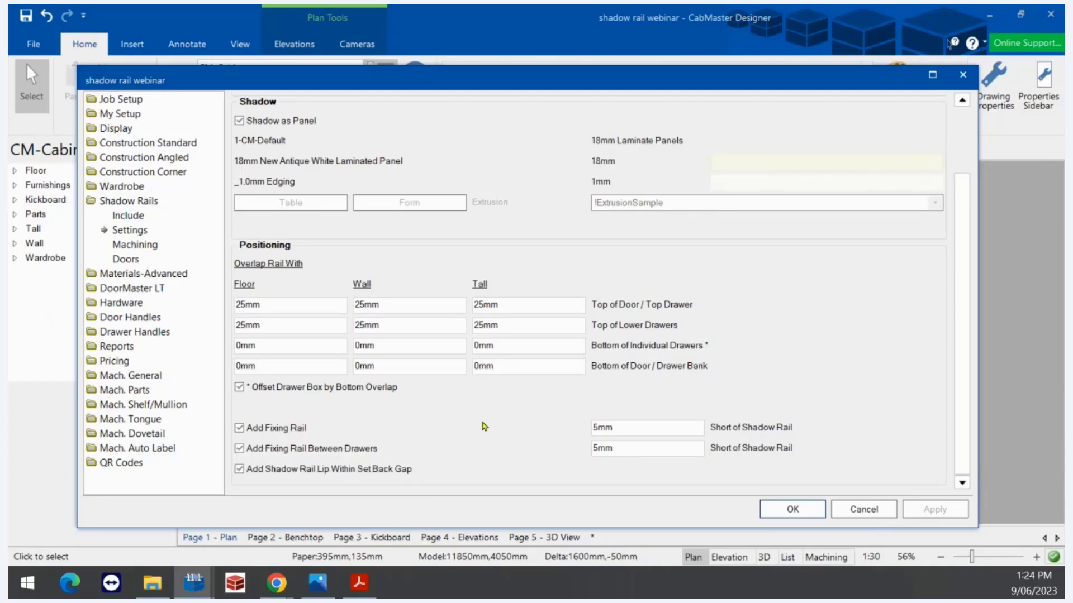
{"action": "left_click", "coordinate": [793, 509]}
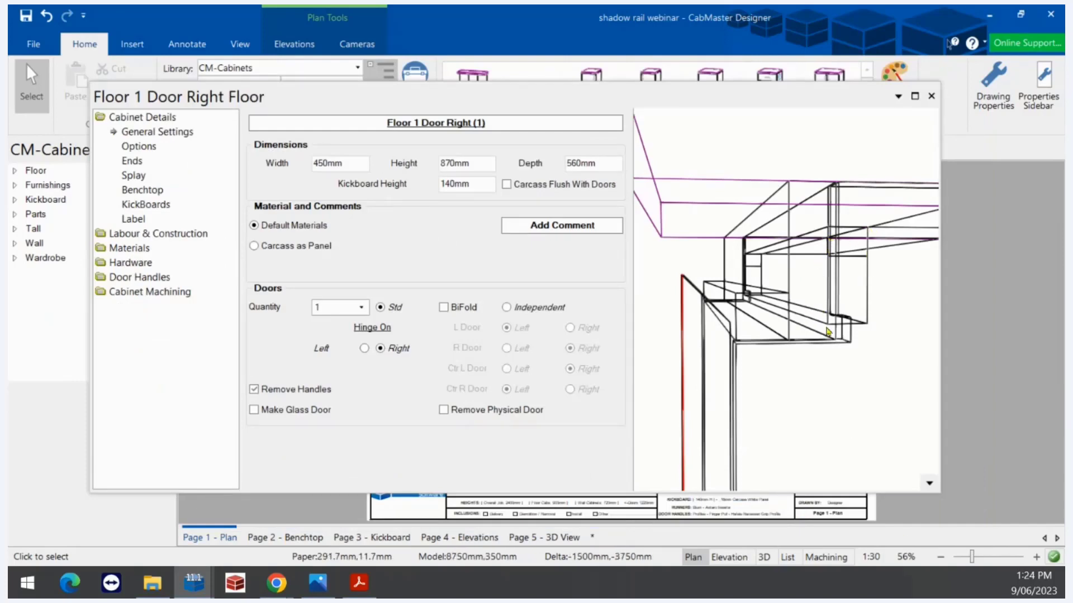
{"action": "scroll", "coordinate": [824, 338], "scroll_direction": "up", "scroll_amount": 5}
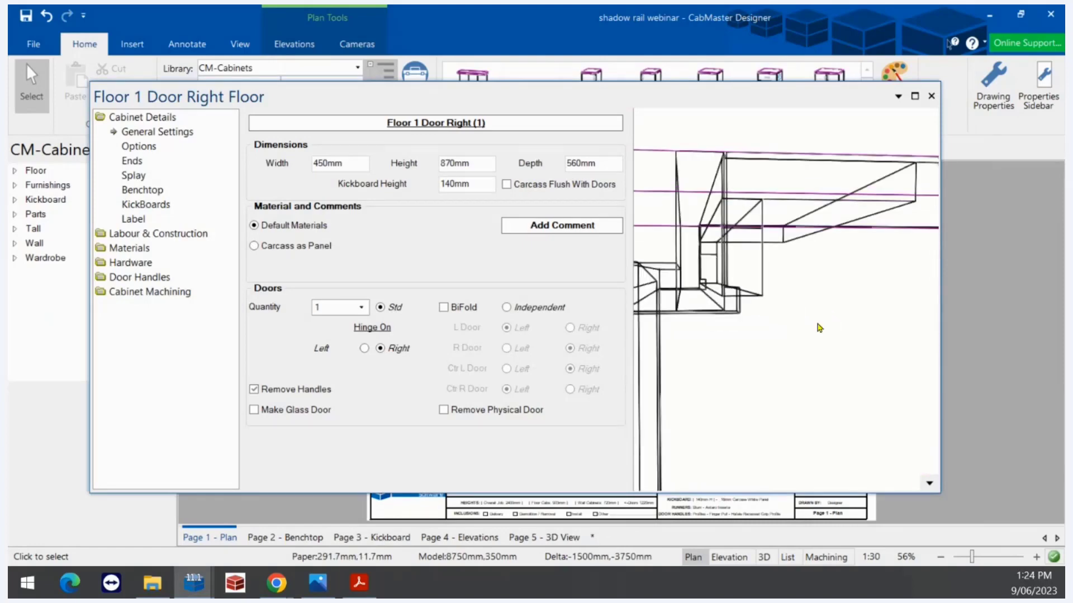
{"action": "scroll", "coordinate": [820, 328], "scroll_direction": "down", "scroll_amount": 5}
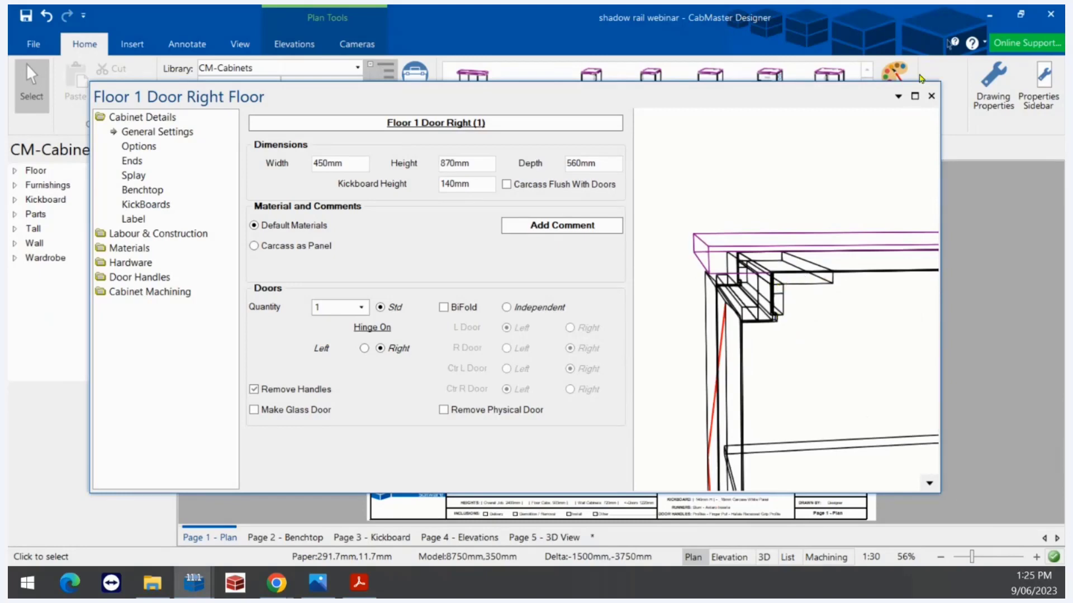
{"action": "left_click", "coordinate": [930, 96]}
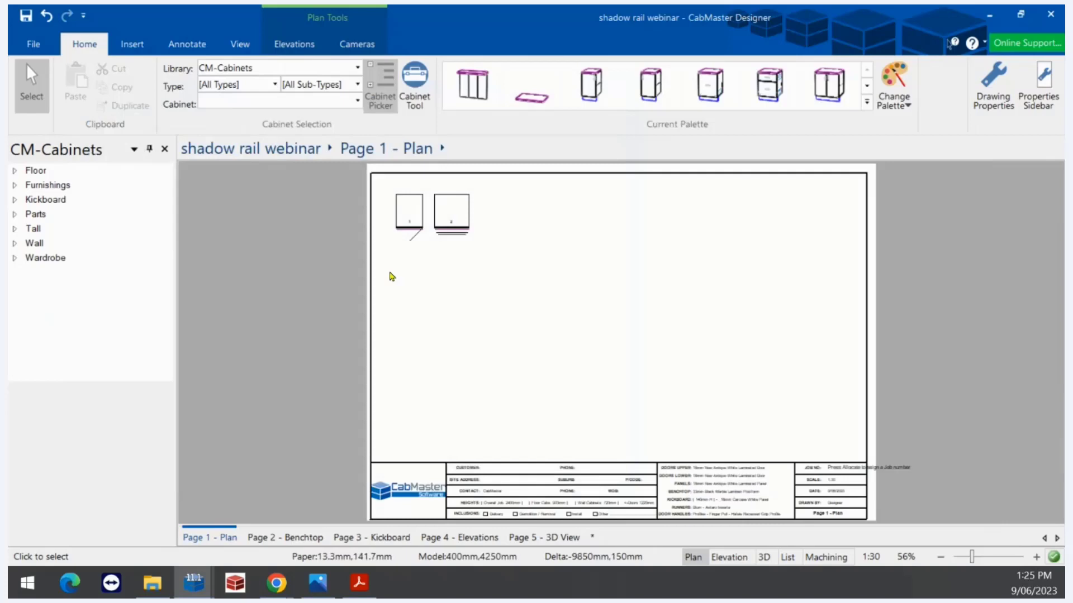
Open the Floor 2 Drawer cabinet, orbit and zoom its drawer preview, then open Shadow Rails settings
{"action": "double_click", "coordinate": [453, 215]}
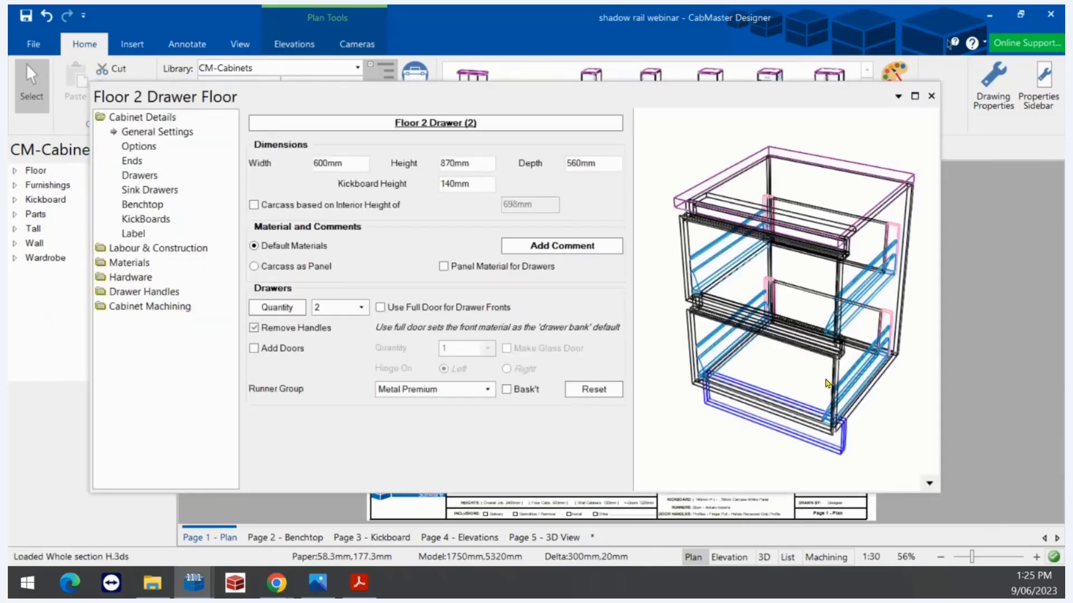
{"action": "left_click_drag", "start_coordinate": [824, 386], "coordinate": [777, 325]}
{"action": "scroll", "coordinate": [785, 305], "scroll_direction": "up", "scroll_amount": 5}
{"action": "scroll", "coordinate": [793, 335], "scroll_direction": "up", "scroll_amount": 4}
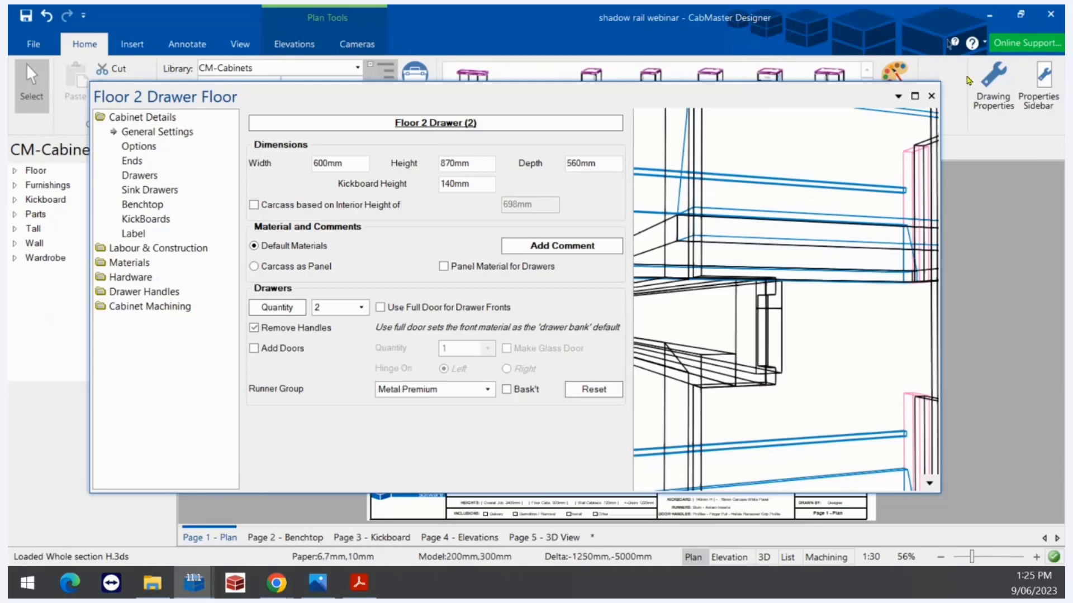
{"action": "left_click", "coordinate": [993, 84]}
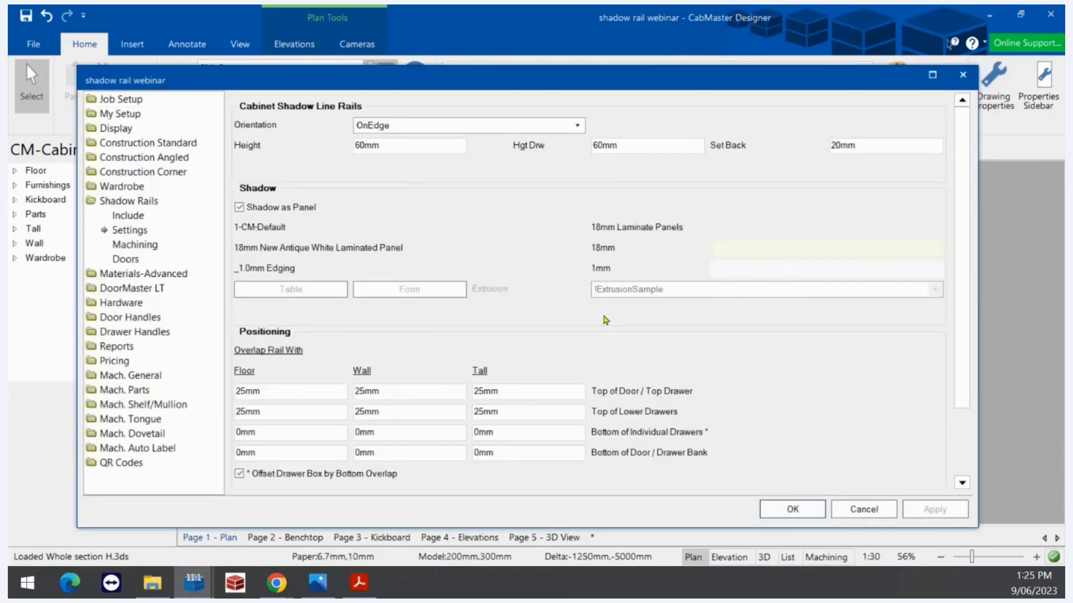
Check both Short of Shadow Rail fixing-rail offsets remain 5mm, then close the settings
{"action": "scroll", "coordinate": [961, 382], "scroll_direction": "down", "scroll_amount": 3}
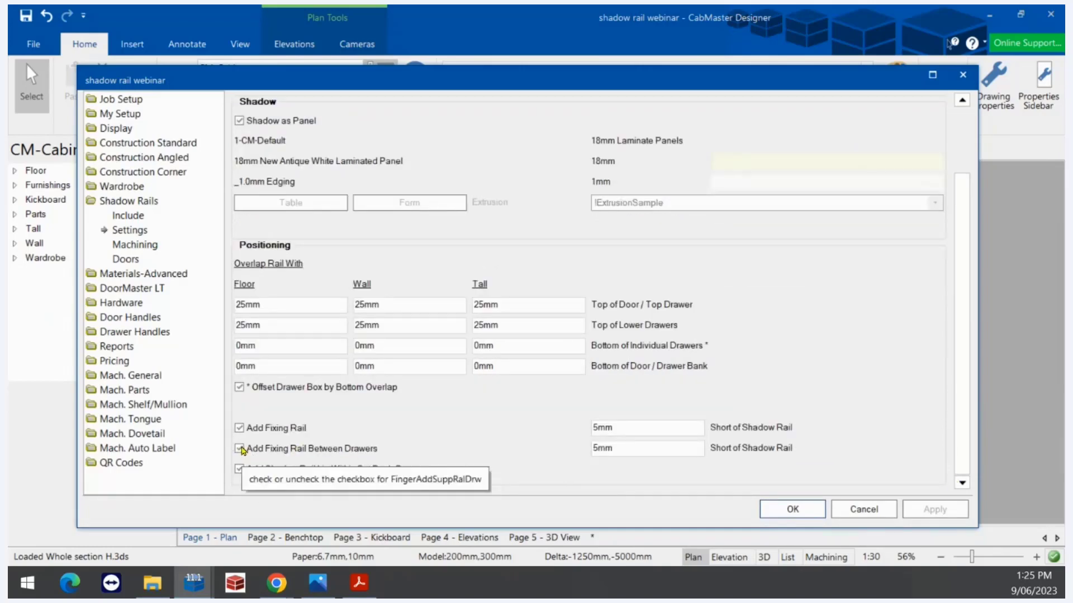
{"action": "double_click", "coordinate": [622, 428]}
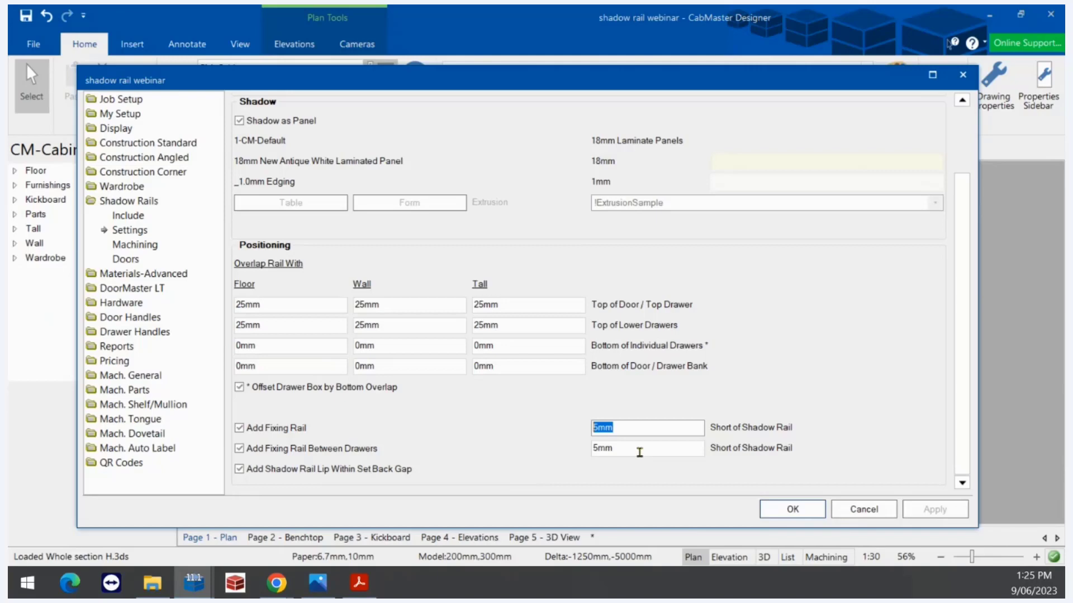
{"action": "scroll", "coordinate": [961, 462], "scroll_direction": "up", "scroll_amount": 3}
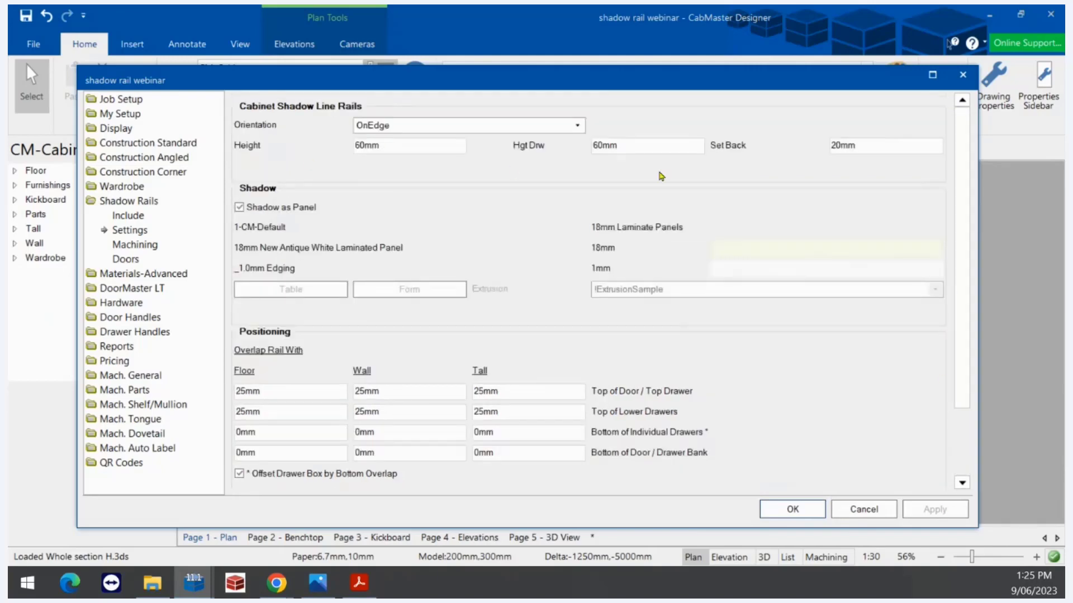
{"action": "scroll", "coordinate": [961, 341], "scroll_direction": "down", "scroll_amount": 3}
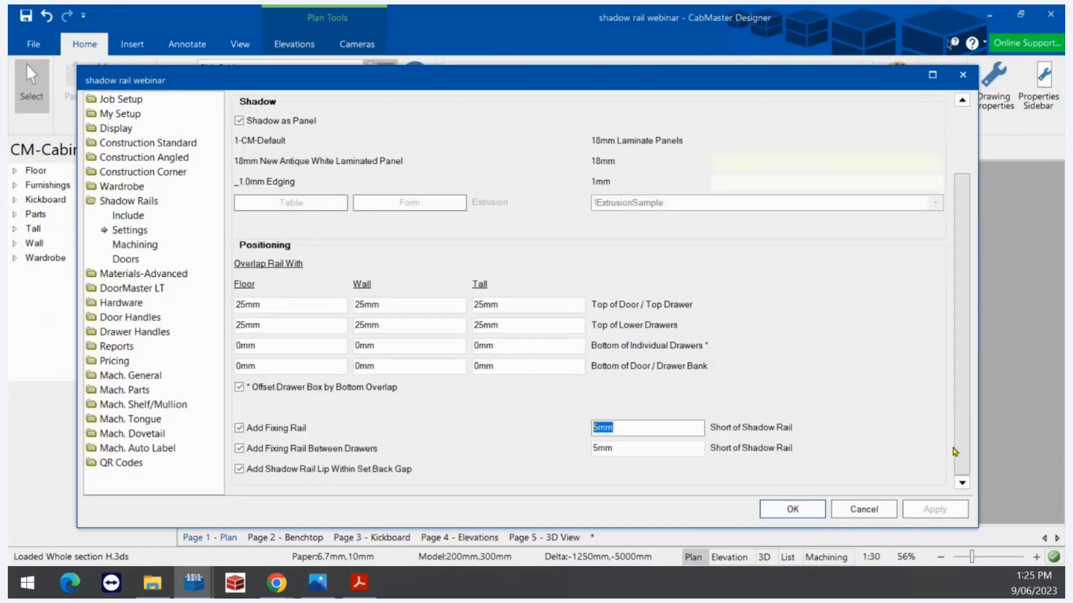
{"action": "left_click", "coordinate": [663, 427]}
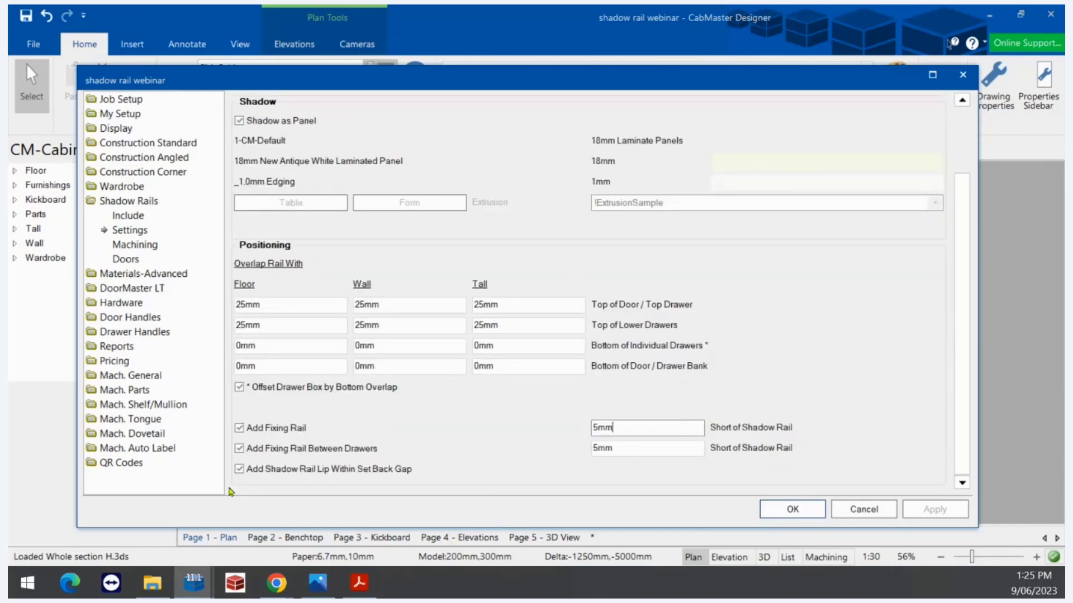
{"action": "double_click", "coordinate": [606, 448]}
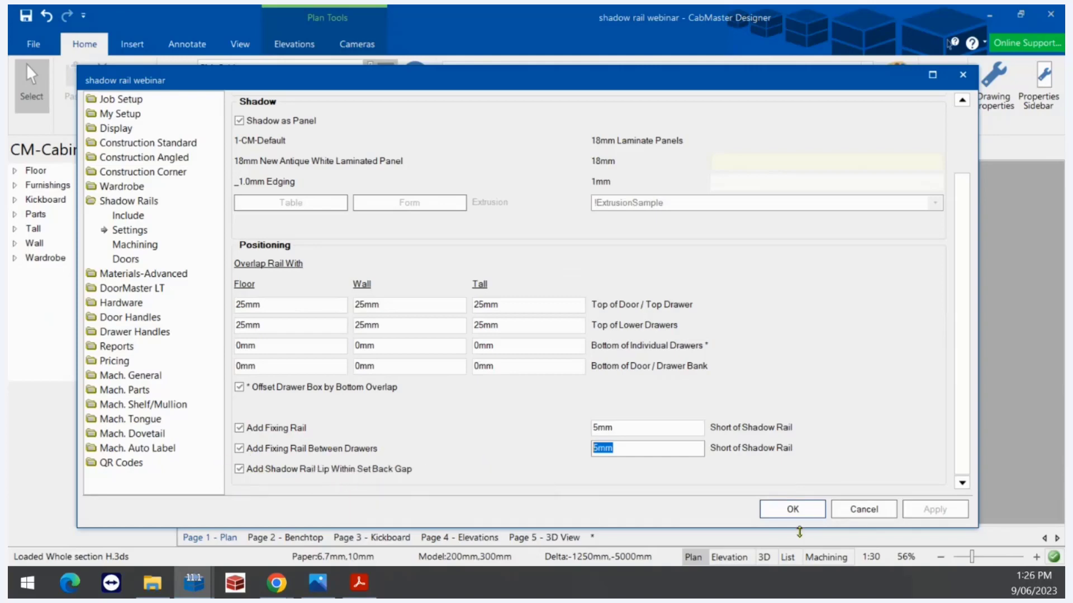
{"action": "left_click", "coordinate": [792, 510]}
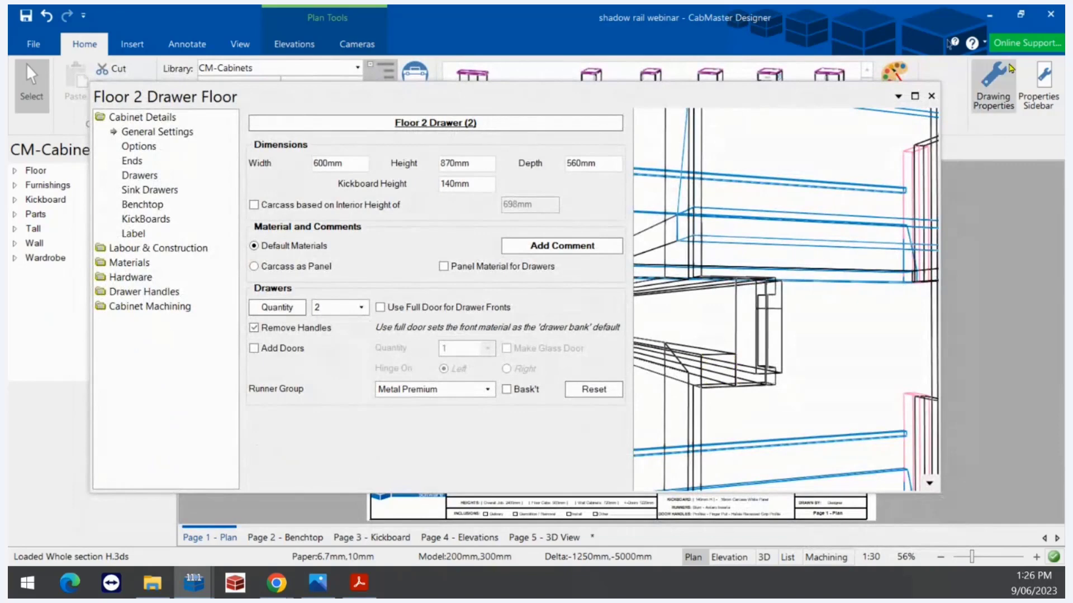
Uncheck Add Shadow Rail Lip Within Set Back Gap, apply it, and orbit the drawer preview
{"action": "left_click", "coordinate": [994, 84]}
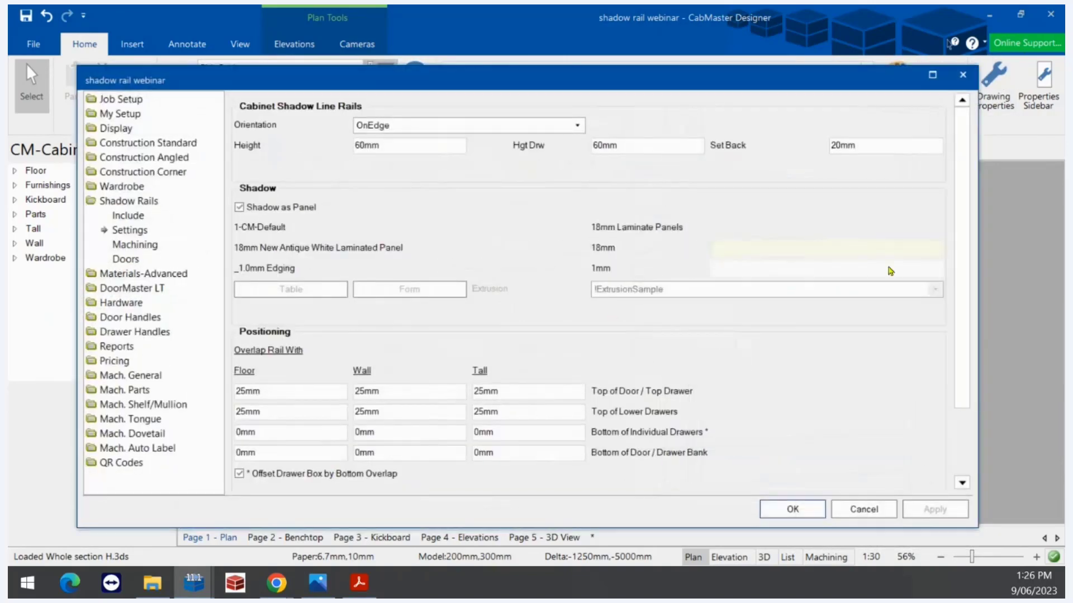
{"action": "scroll", "coordinate": [968, 316], "scroll_direction": "down", "scroll_amount": 3}
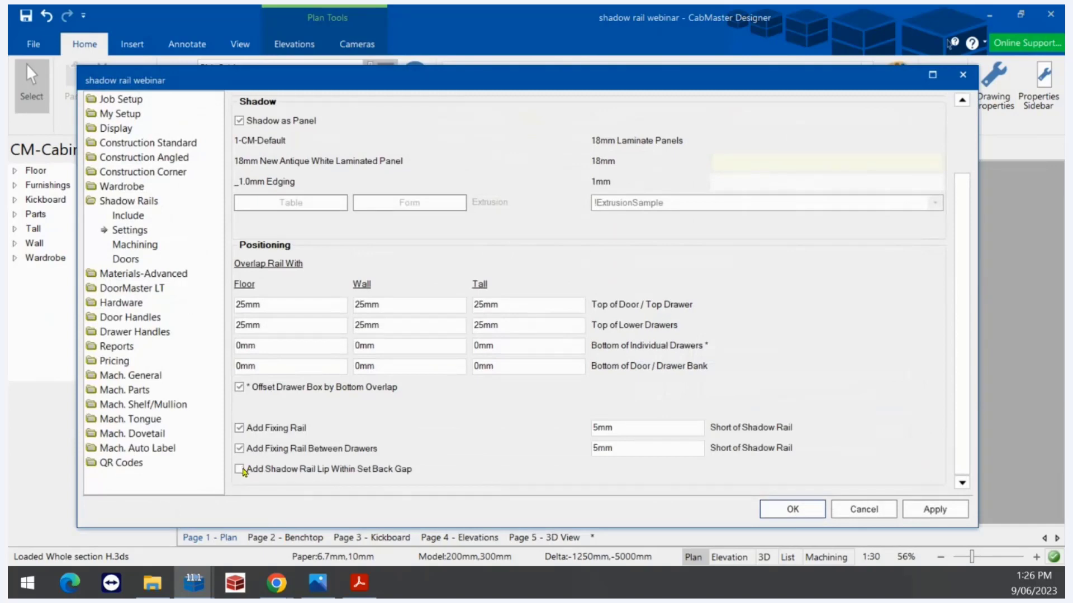
{"action": "left_click", "coordinate": [241, 469]}
{"action": "left_click", "coordinate": [937, 511]}
{"action": "left_click", "coordinate": [791, 509]}
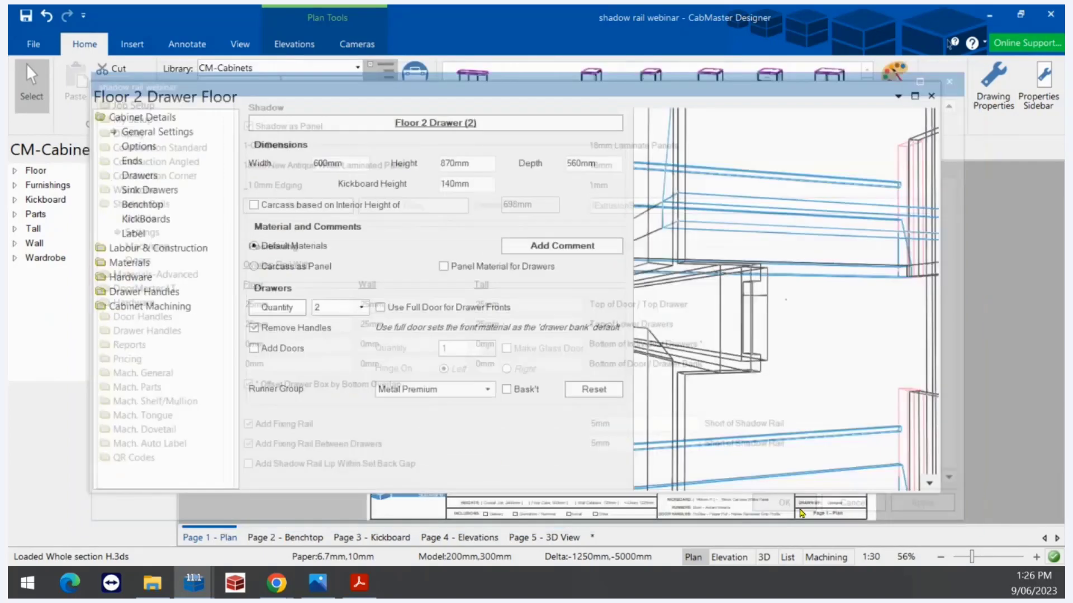
{"action": "mouse_move", "coordinate": [803, 390]}
{"action": "left_mouse_down"}
{"action": "mouse_move", "coordinate": [776, 410]}
{"action": "mouse_move", "coordinate": [802, 399]}
{"action": "left_mouse_up"}
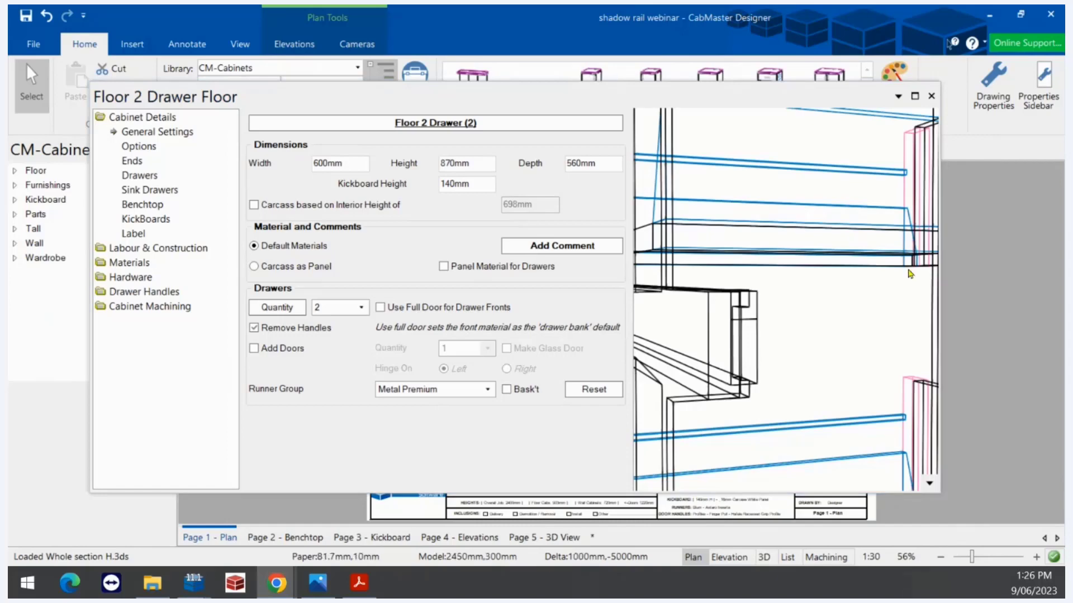
{"action": "left_click", "coordinate": [1003, 79]}
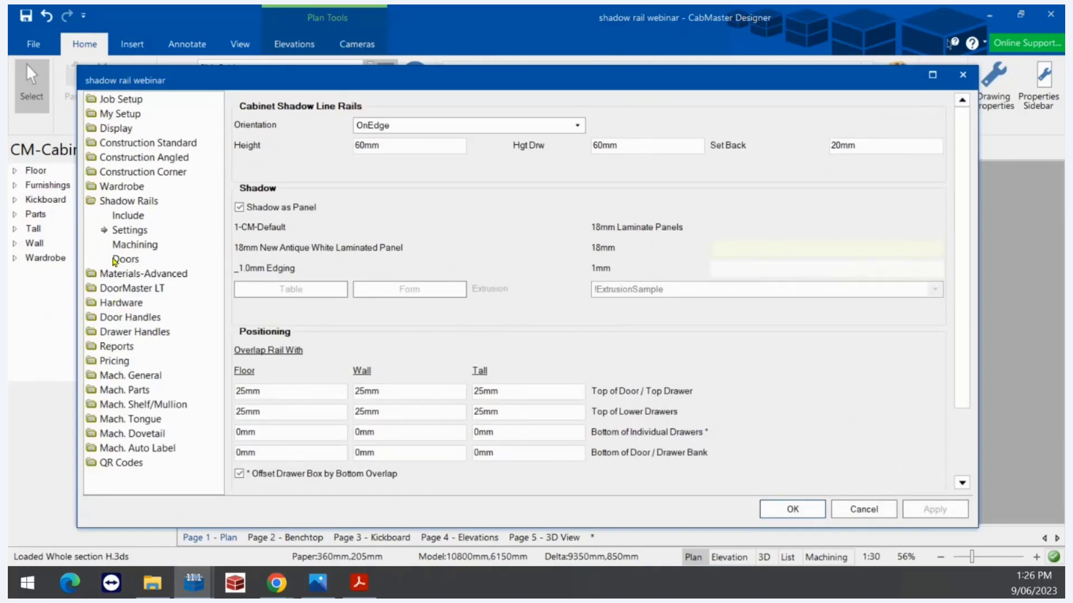
Look over the Shadow Rails Machining page, then orbit the drawer preview higher and lower
{"action": "left_click", "coordinate": [138, 246]}
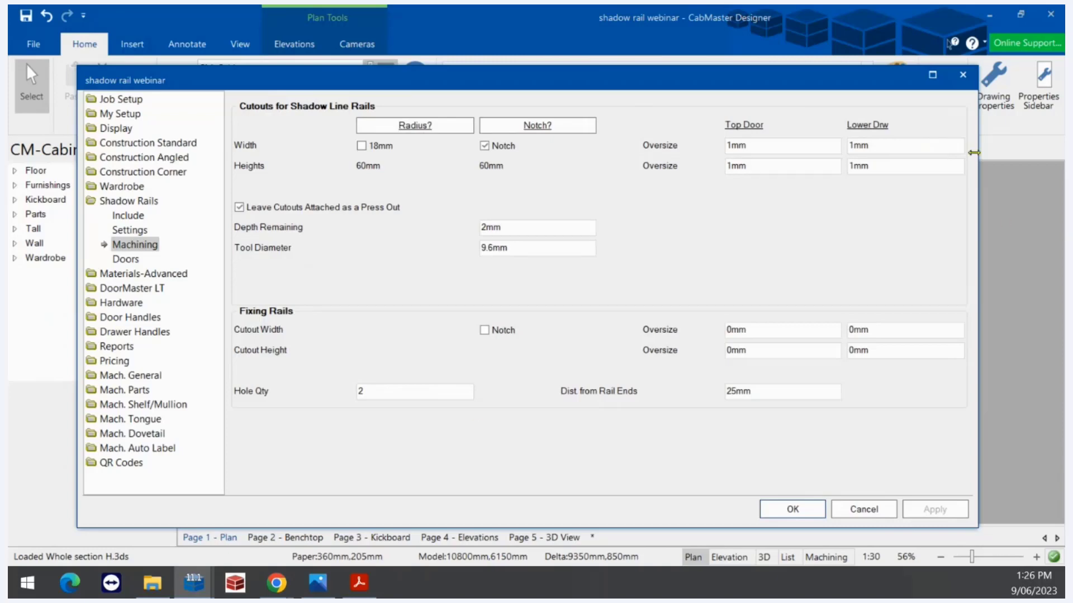
{"action": "left_click", "coordinate": [792, 510]}
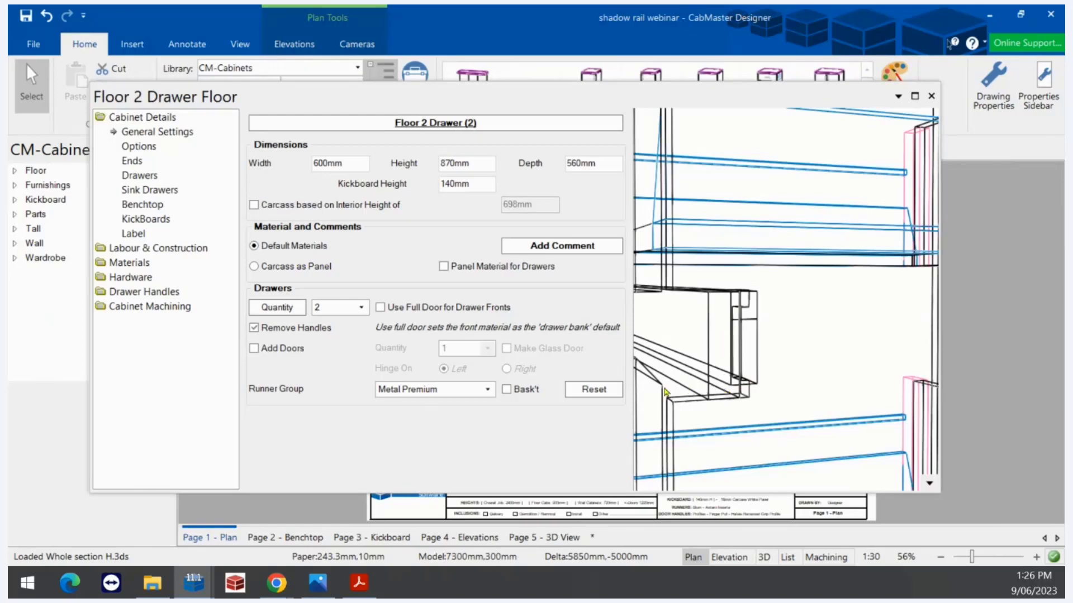
{"action": "left_click_drag", "start_coordinate": [658, 414], "coordinate": [654, 456]}
{"action": "left_click_drag", "start_coordinate": [707, 434], "coordinate": [726, 376]}
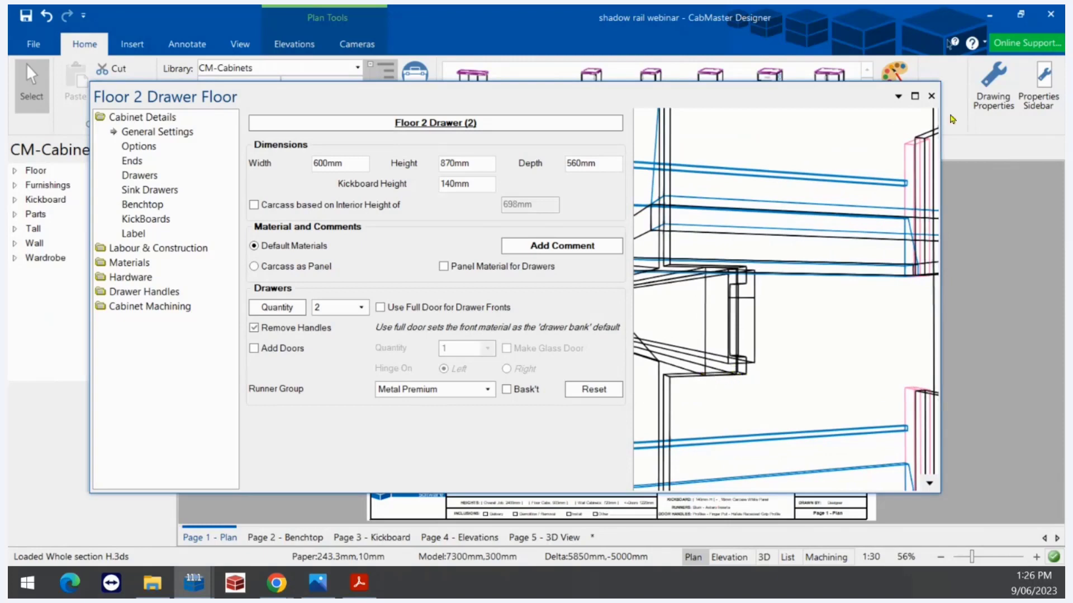
Switch the shadow rail cutouts from notch to radius and check the rotated cabinet preview
{"action": "left_click", "coordinate": [1010, 93]}
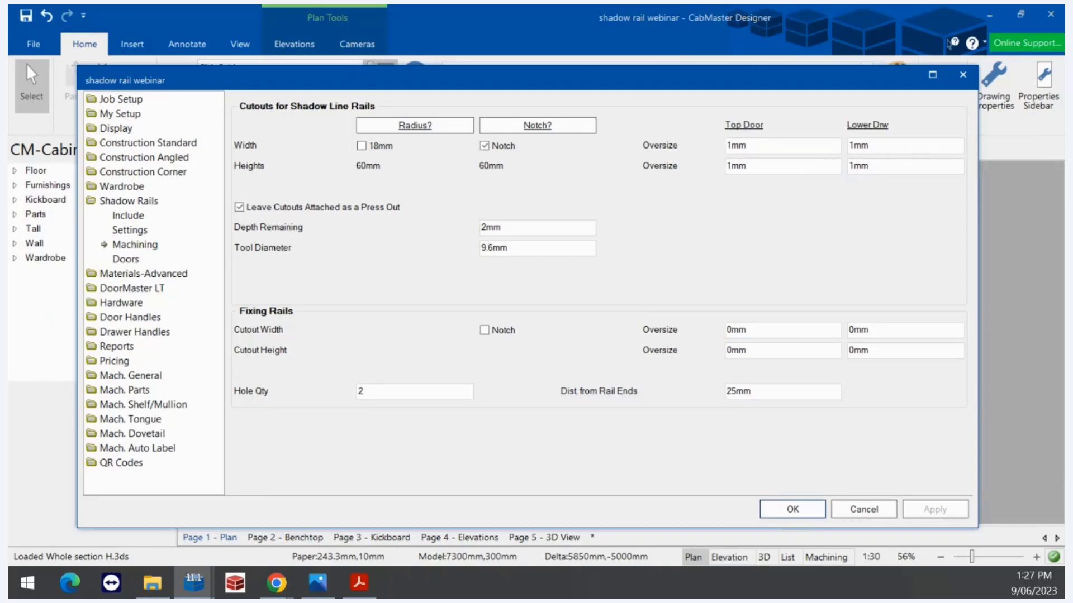
{"action": "left_click", "coordinate": [362, 147]}
{"action": "left_click", "coordinate": [793, 509]}
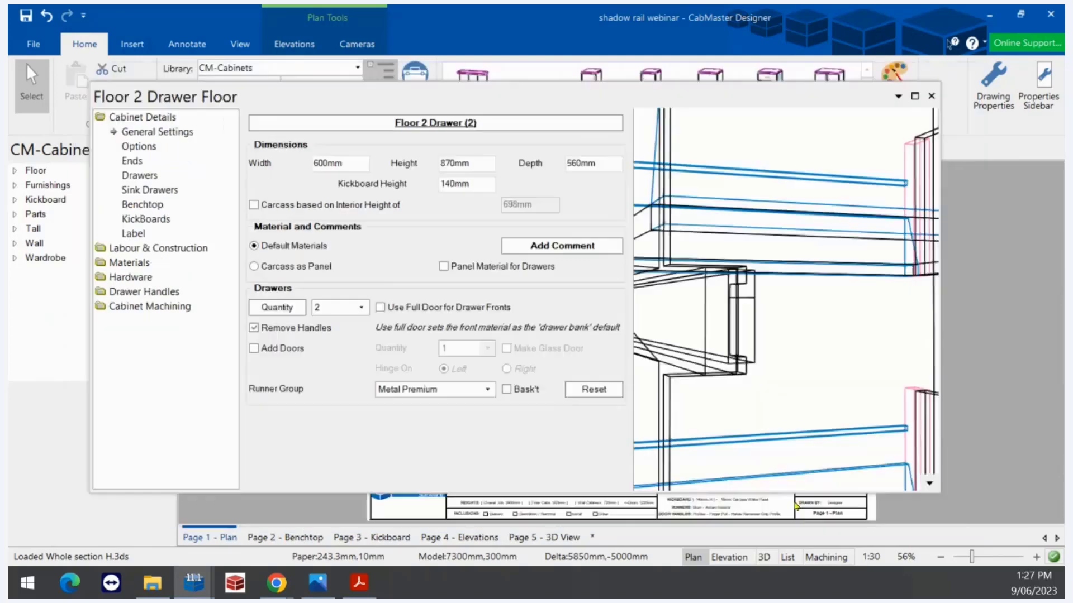
{"action": "left_click_drag", "start_coordinate": [770, 400], "coordinate": [743, 400]}
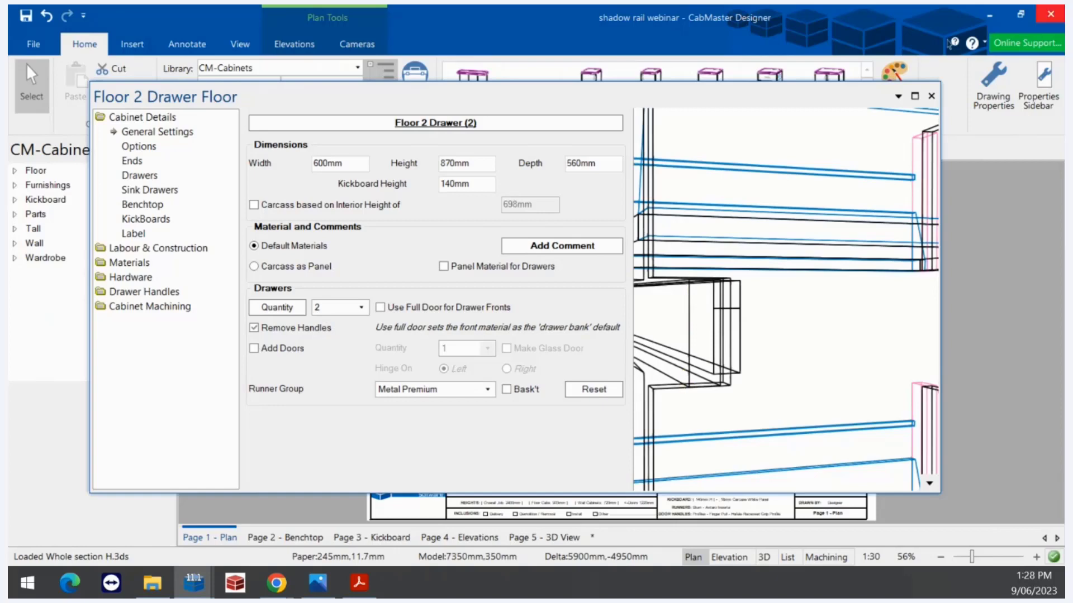
{"action": "left_click", "coordinate": [992, 85]}
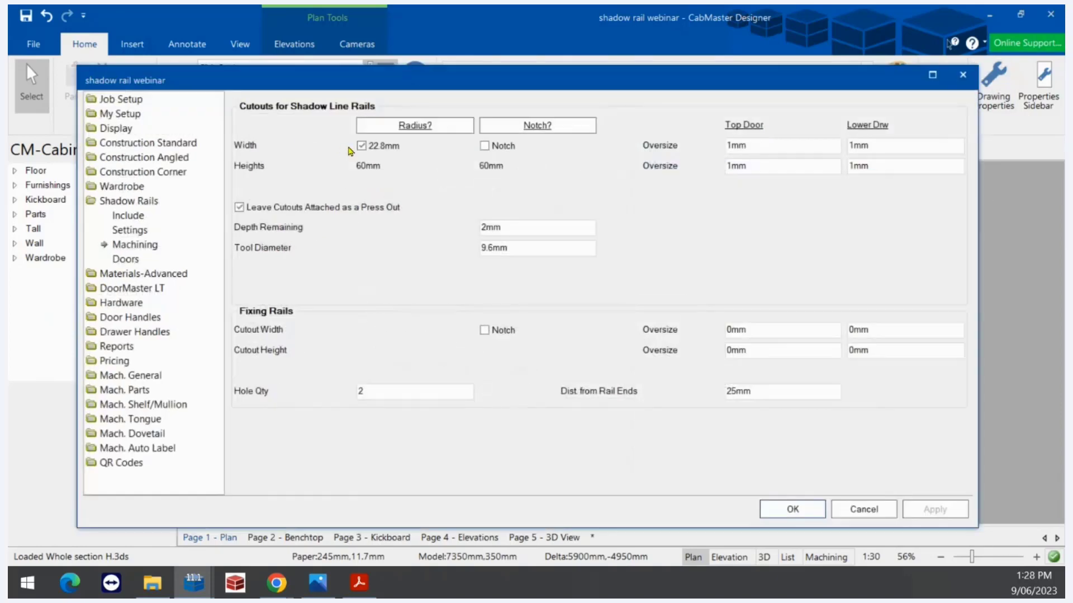
Replace the radius width cutout with a notch, apply, and close the drawing setup
{"action": "left_click", "coordinate": [362, 146]}
{"action": "left_click", "coordinate": [484, 147]}
{"action": "left_click_drag", "start_coordinate": [757, 147], "coordinate": [696, 153]}
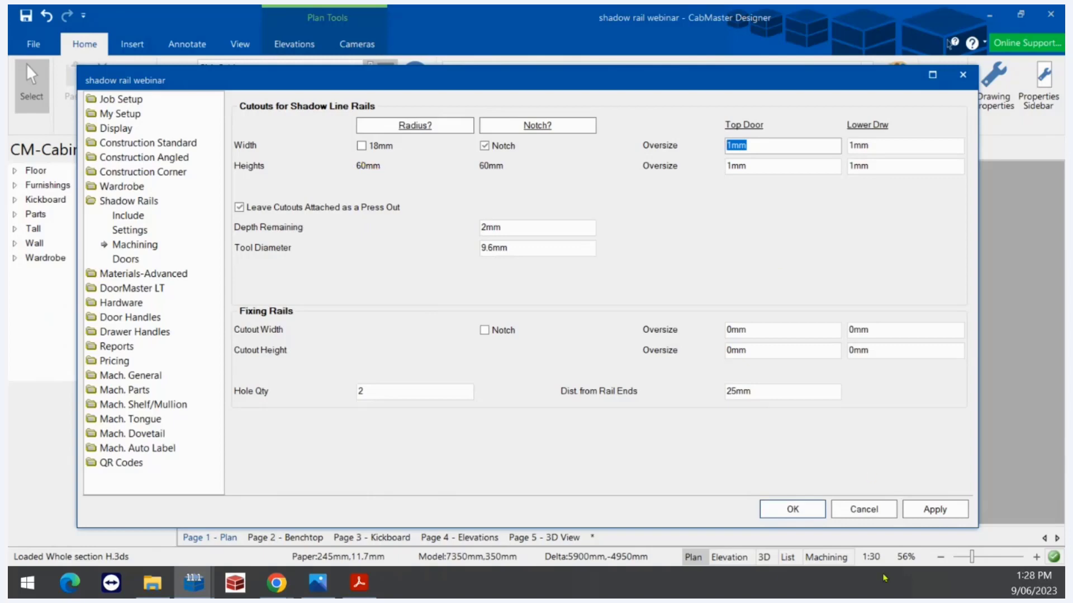
{"action": "left_click", "coordinate": [933, 510]}
{"action": "left_click", "coordinate": [810, 510]}
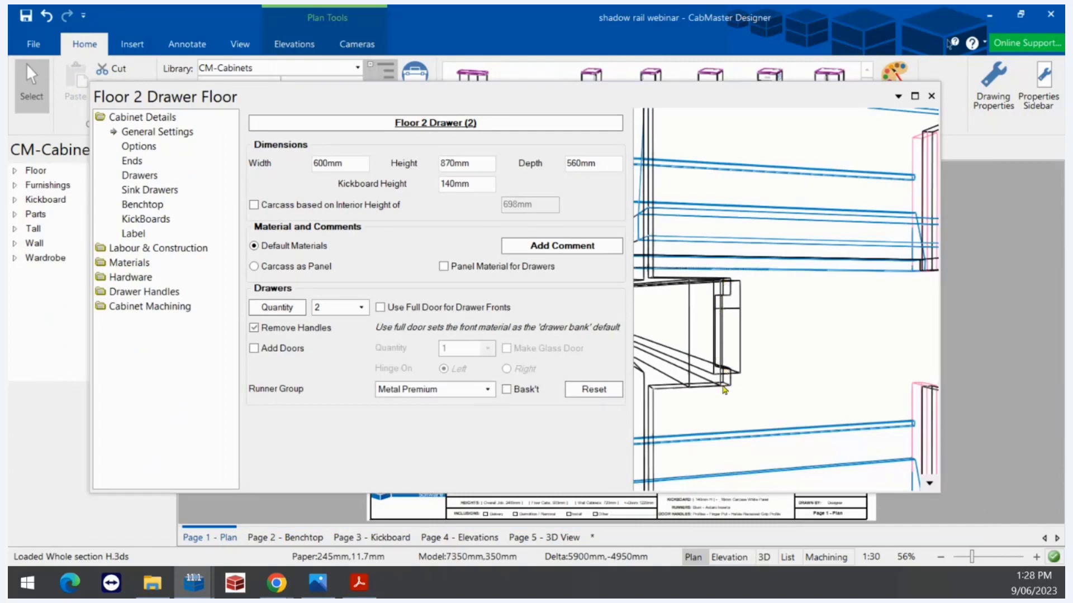
Switch the cabinet preview to Machining view showing the End Left panel
{"action": "left_click", "coordinate": [930, 485]}
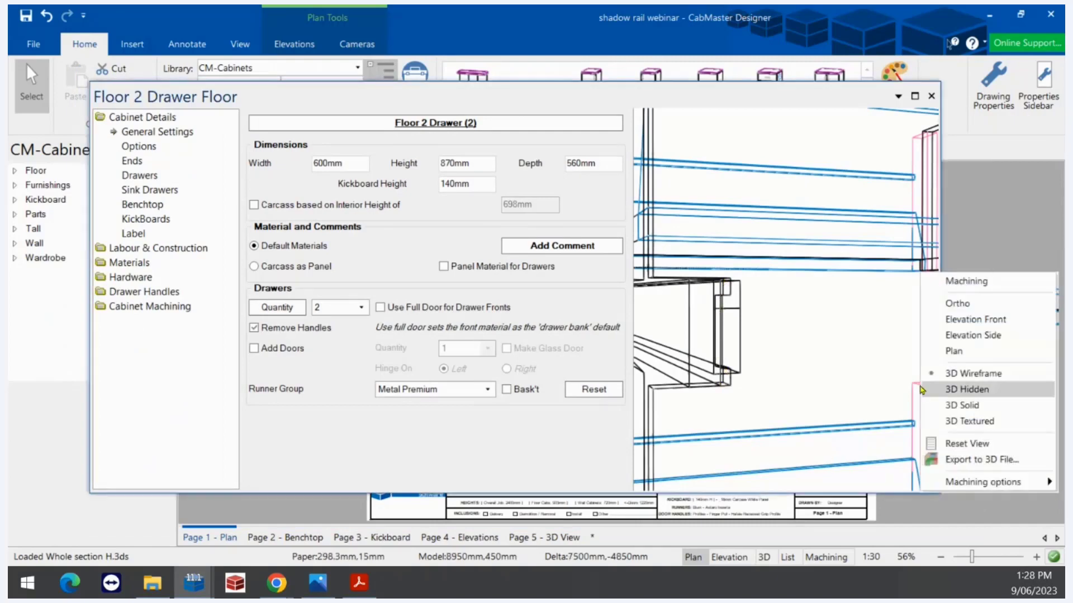
{"action": "left_click", "coordinate": [974, 286]}
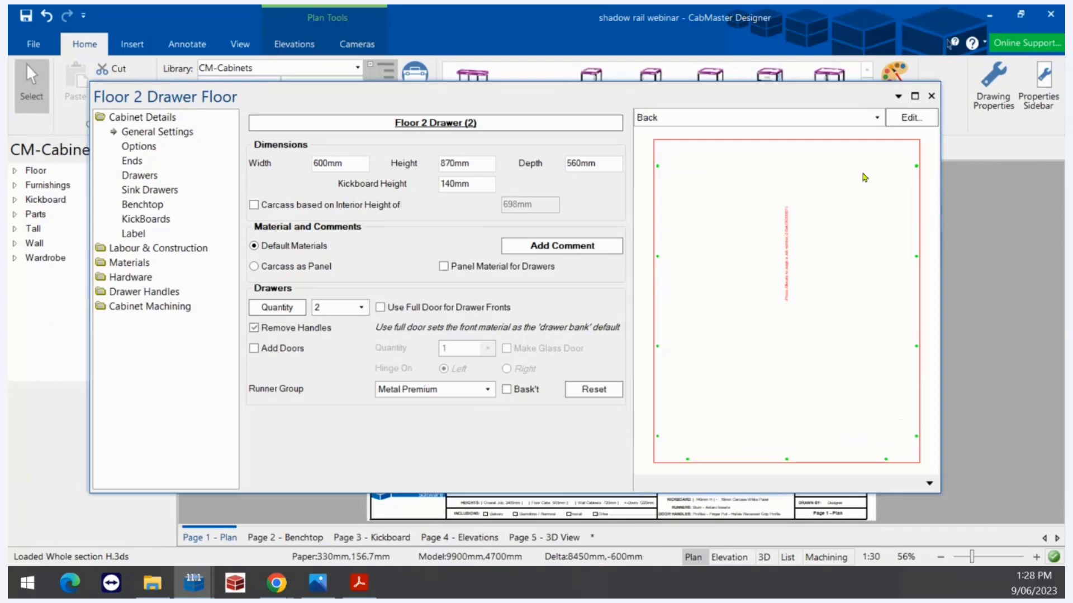
{"action": "left_click", "coordinate": [805, 118]}
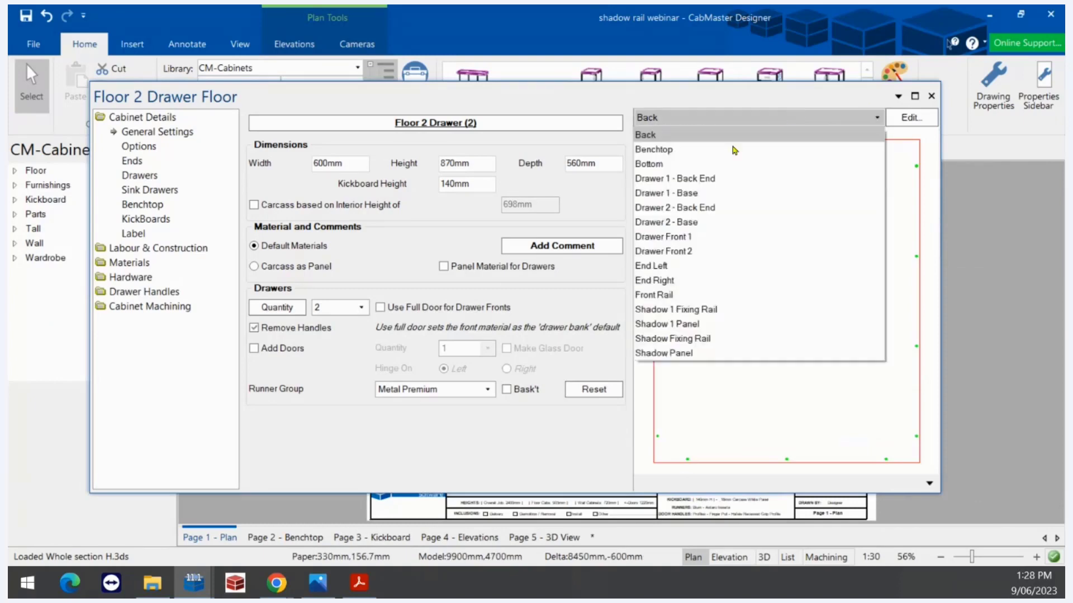
{"action": "left_click", "coordinate": [653, 267]}
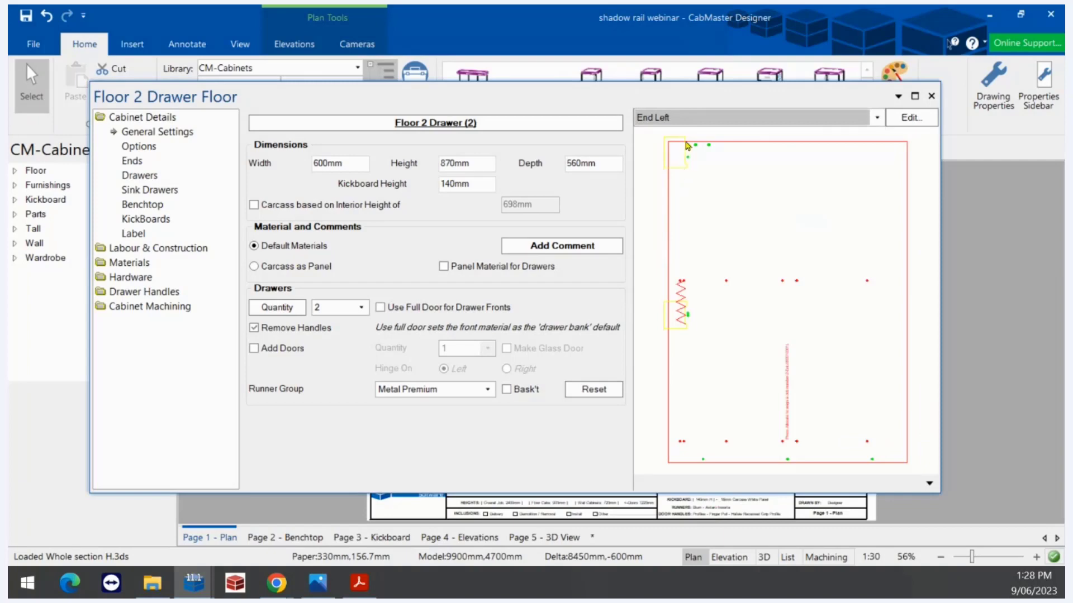
Check the Top Door oversize value in the drawing setup, then reopen the Machining page
{"action": "left_click", "coordinate": [1008, 89]}
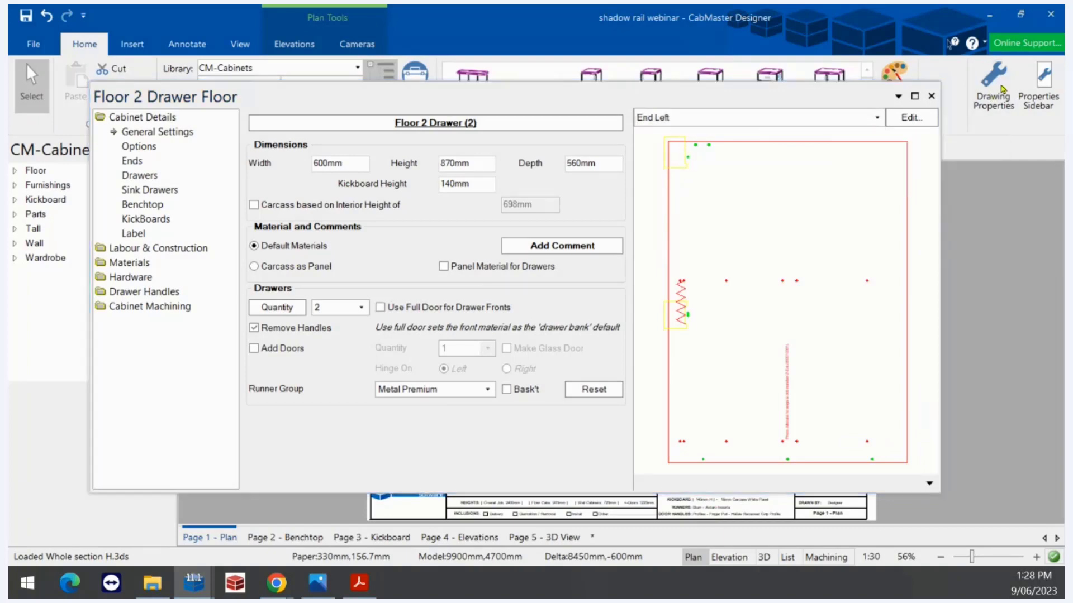
{"action": "double_click", "coordinate": [761, 146]}
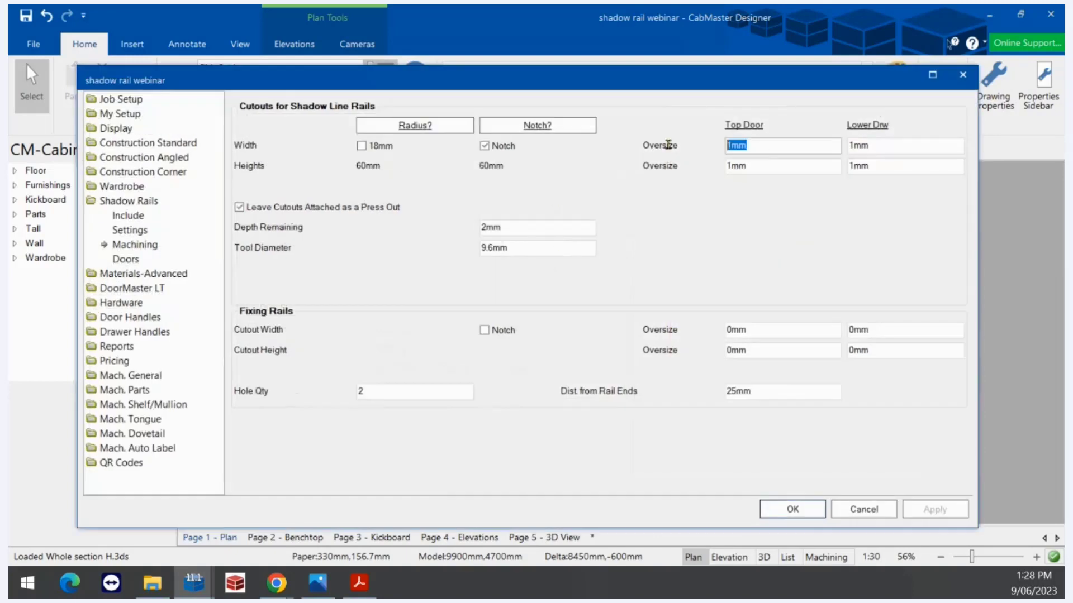
{"action": "left_click", "coordinate": [793, 510]}
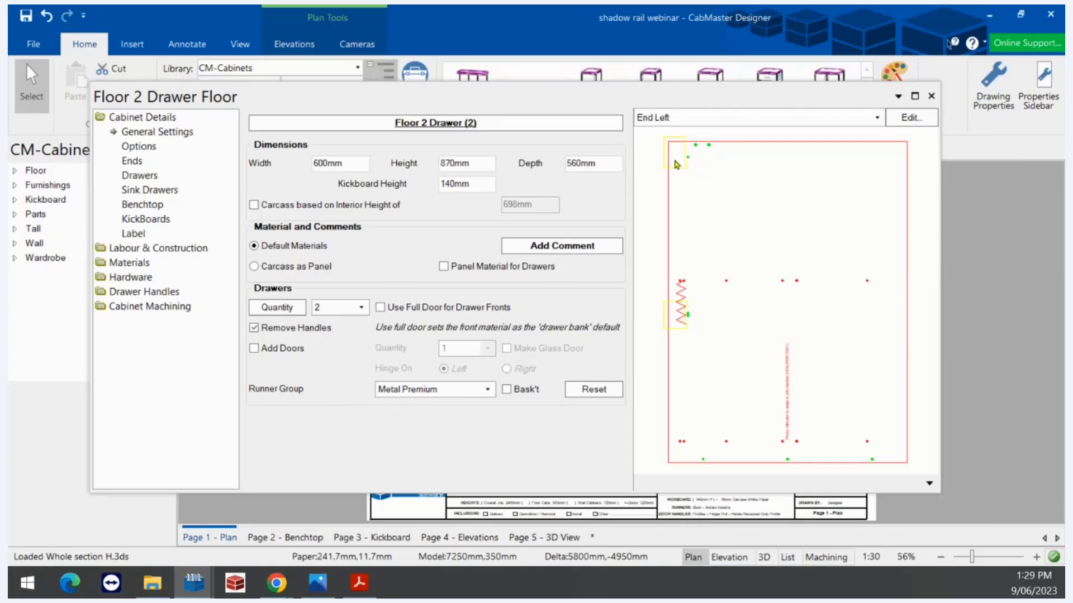
{"action": "left_click", "coordinate": [986, 106]}
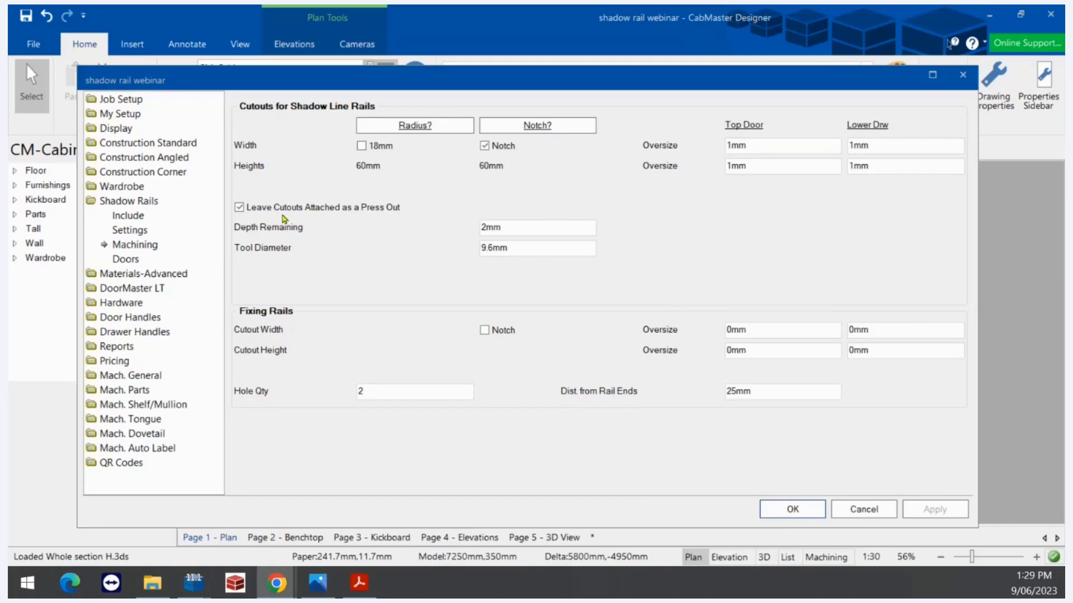
Turn off Leave Cutouts Attached as a Press Out, apply it, and check the preview
{"action": "left_click", "coordinate": [239, 207]}
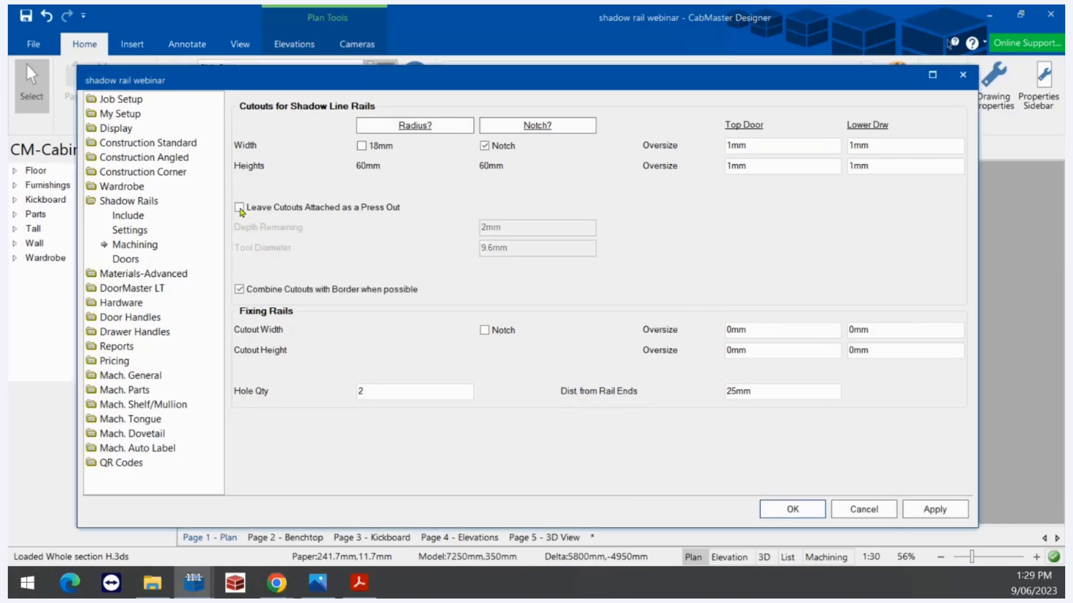
{"action": "left_click", "coordinate": [950, 511]}
{"action": "left_click", "coordinate": [814, 510]}
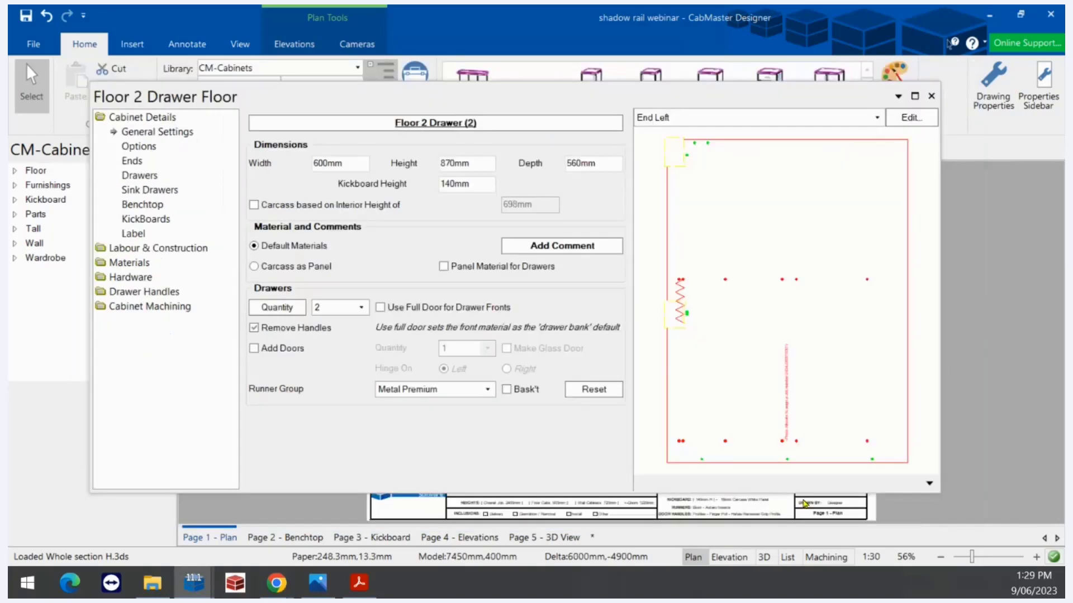
{"action": "scroll", "coordinate": [672, 233], "scroll_direction": "up", "scroll_amount": 5}
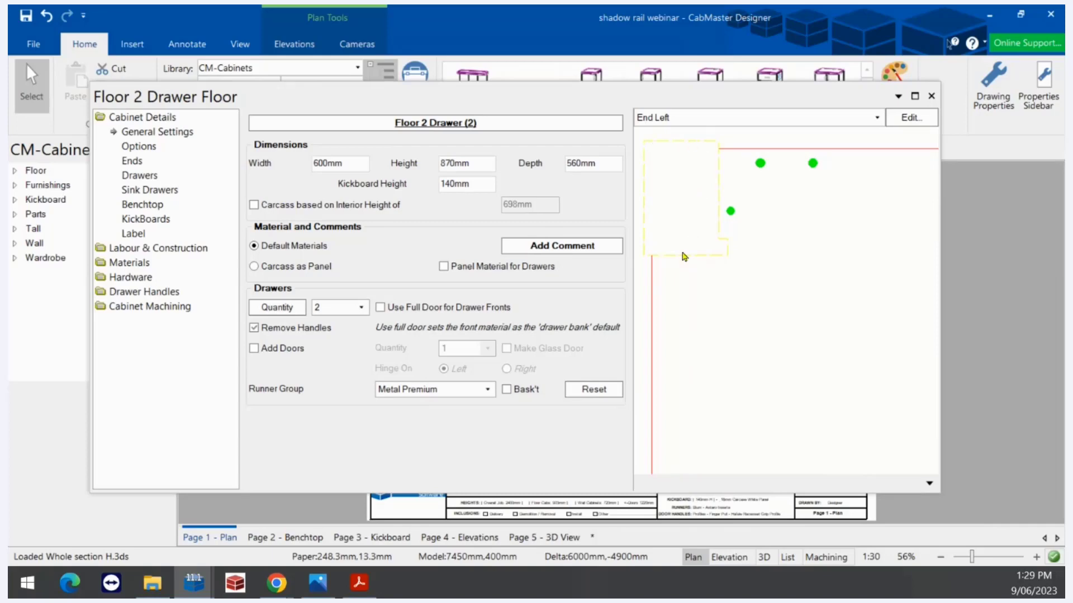
Reopen Drawing Properties, keep press-out cutouts off, and view the Shadow Rails Doors page
{"action": "left_click", "coordinate": [975, 98]}
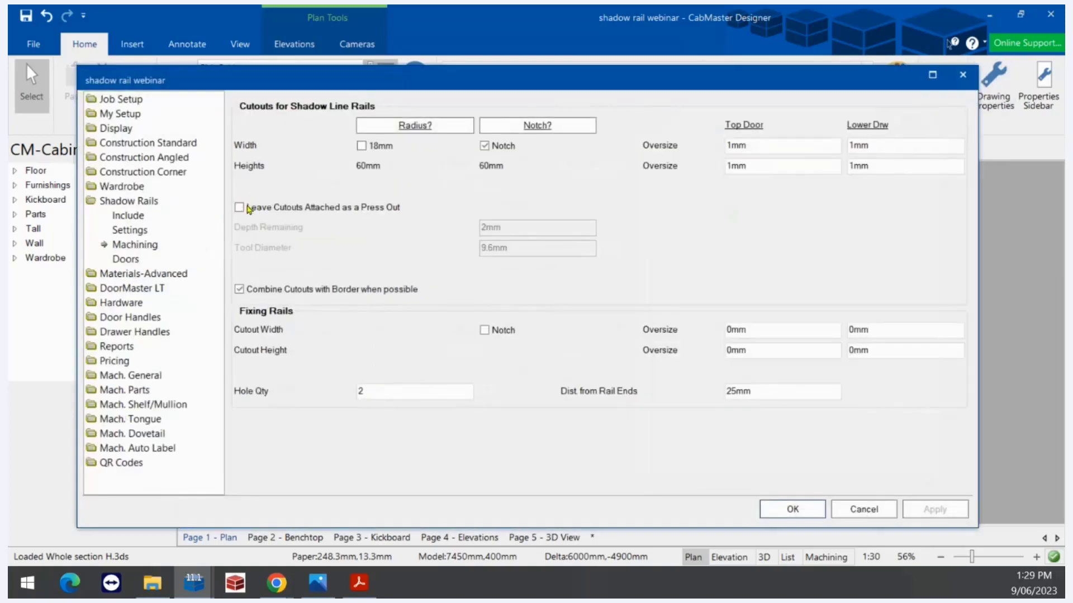
{"action": "left_click", "coordinate": [249, 207]}
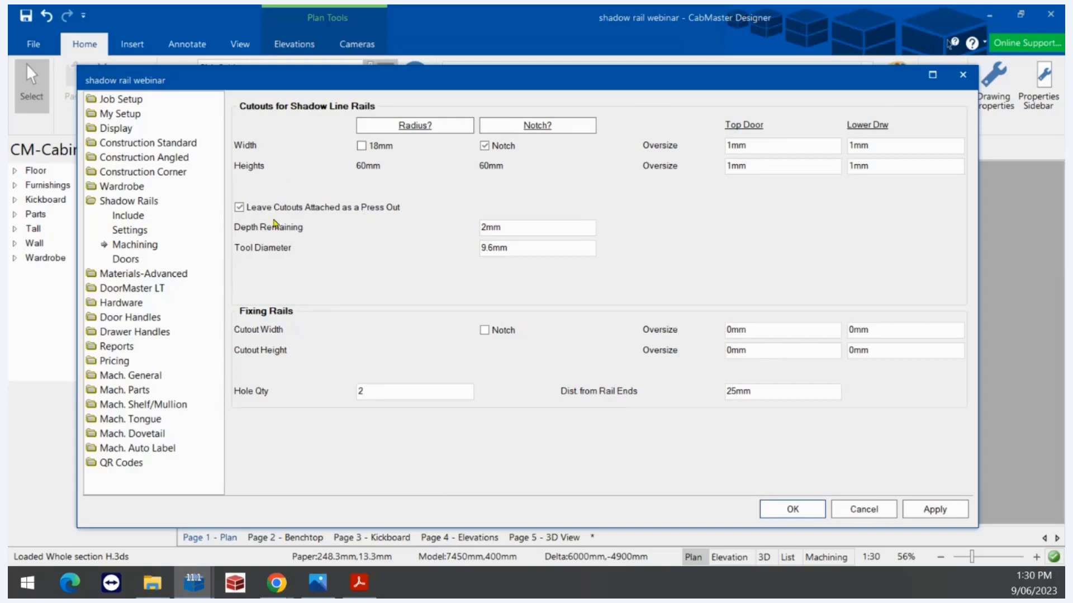
{"action": "left_click", "coordinate": [239, 208]}
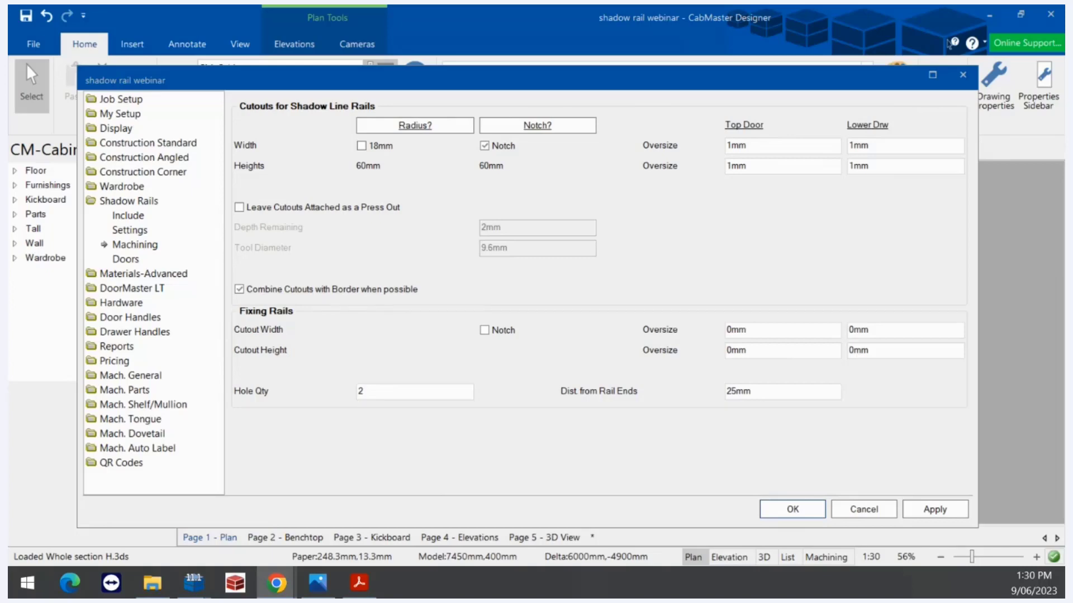
{"action": "left_click", "coordinate": [125, 261]}
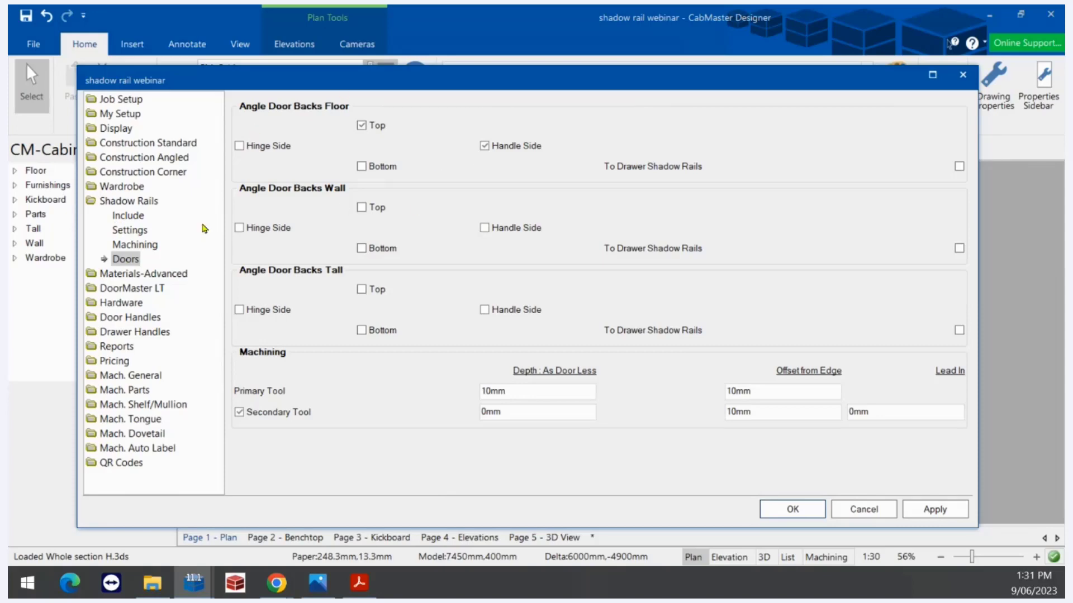
Review the Shadow Rails Include and Doors pages, then apply and close the drawing setup
{"action": "left_click", "coordinate": [119, 217]}
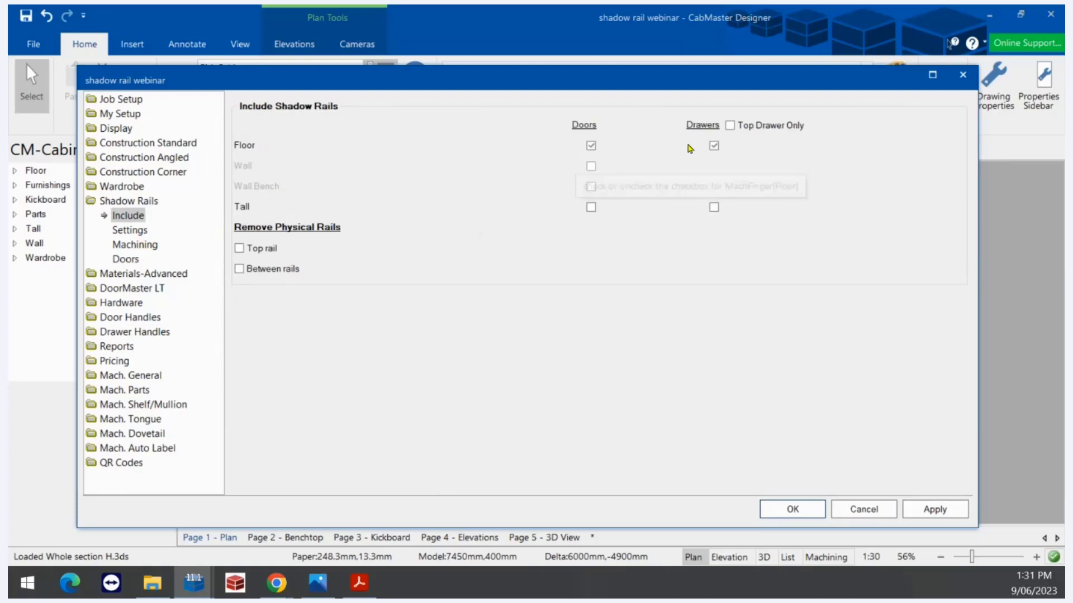
{"action": "left_click", "coordinate": [130, 260]}
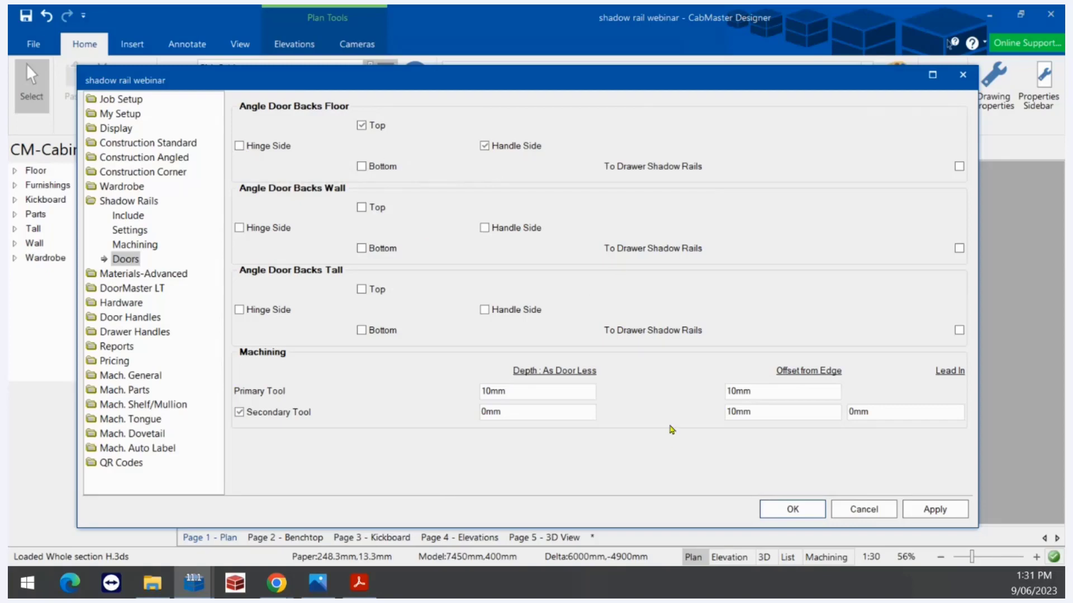
{"action": "left_click", "coordinate": [911, 511]}
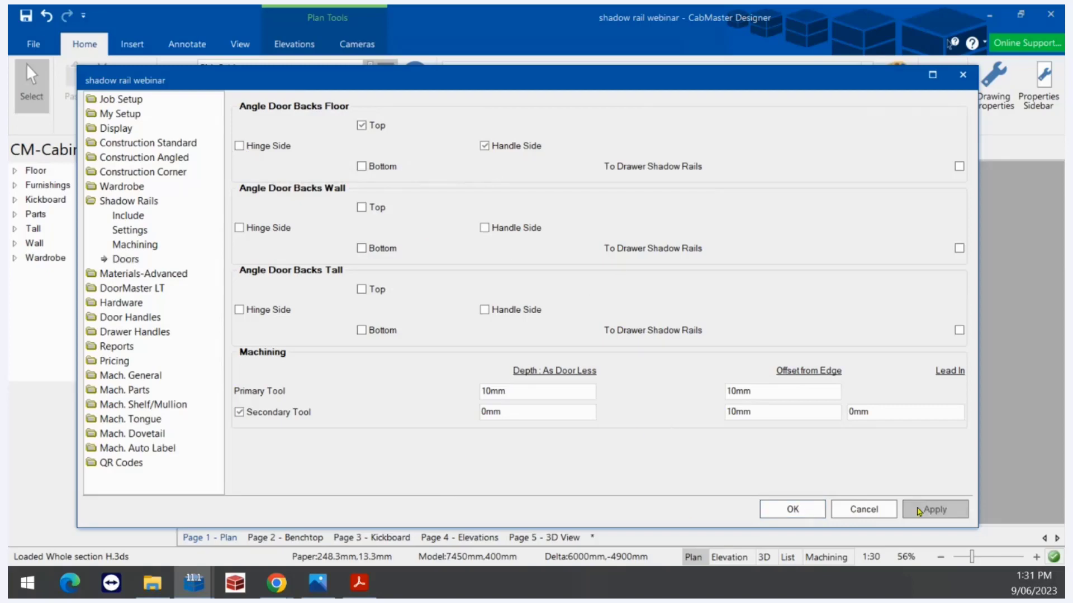
{"action": "left_click", "coordinate": [811, 510]}
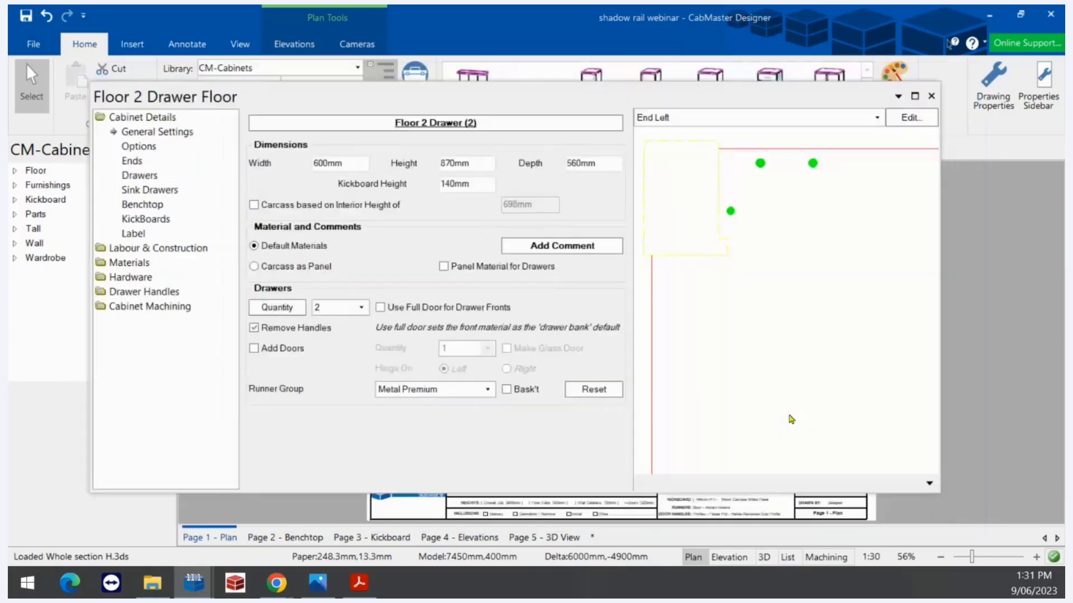
Switch the Floor 2 Drawer preview to hidden-line 3D and rotate it to the drawer fronts
{"action": "left_click", "coordinate": [876, 119]}
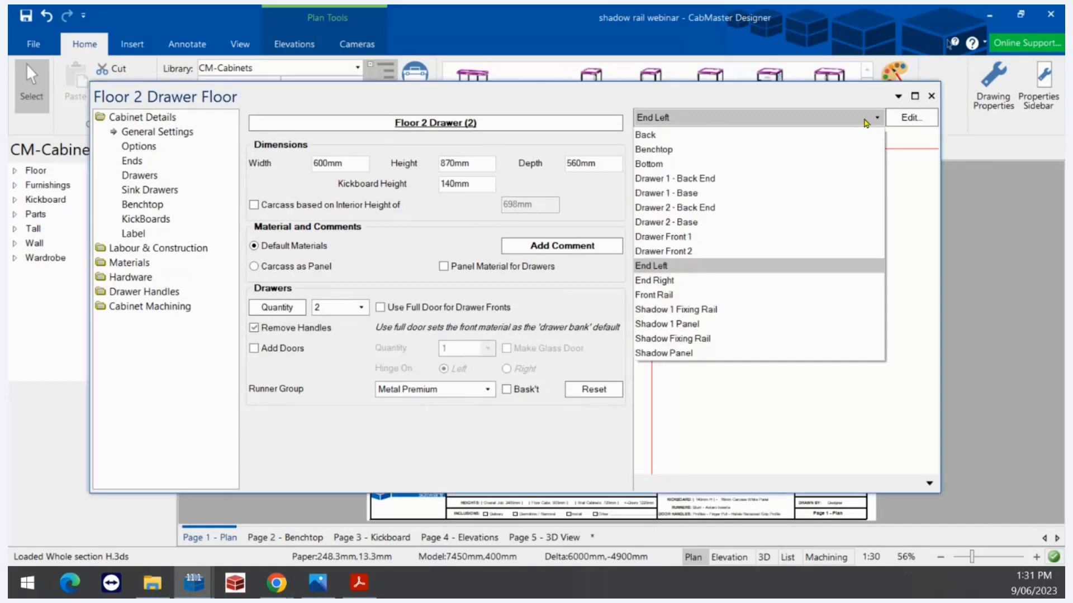
{"action": "left_click", "coordinate": [928, 484]}
{"action": "right_click", "coordinate": [921, 485]}
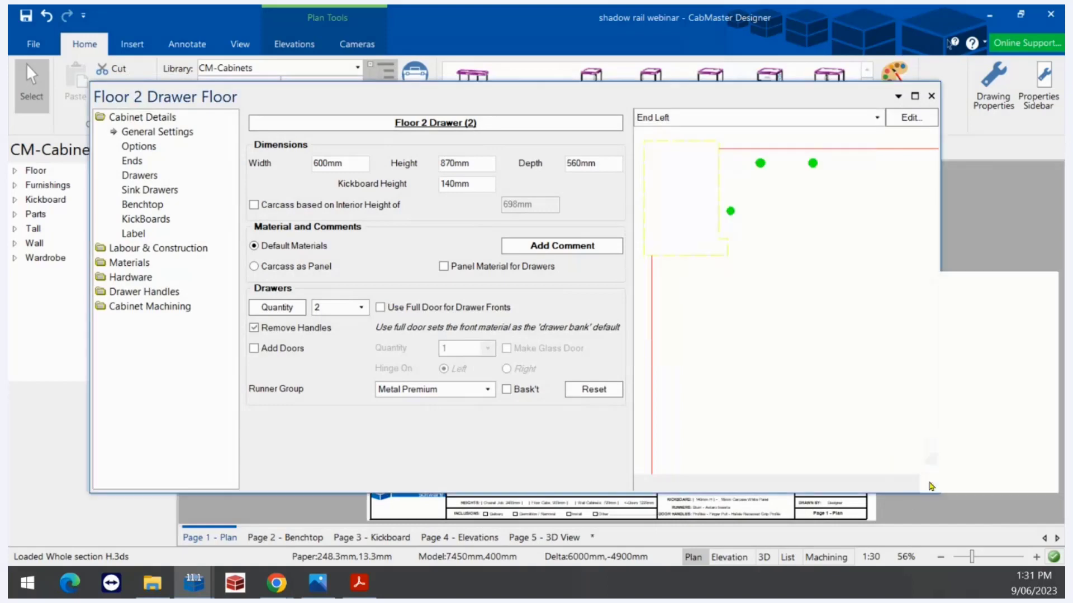
{"action": "left_click", "coordinate": [950, 389]}
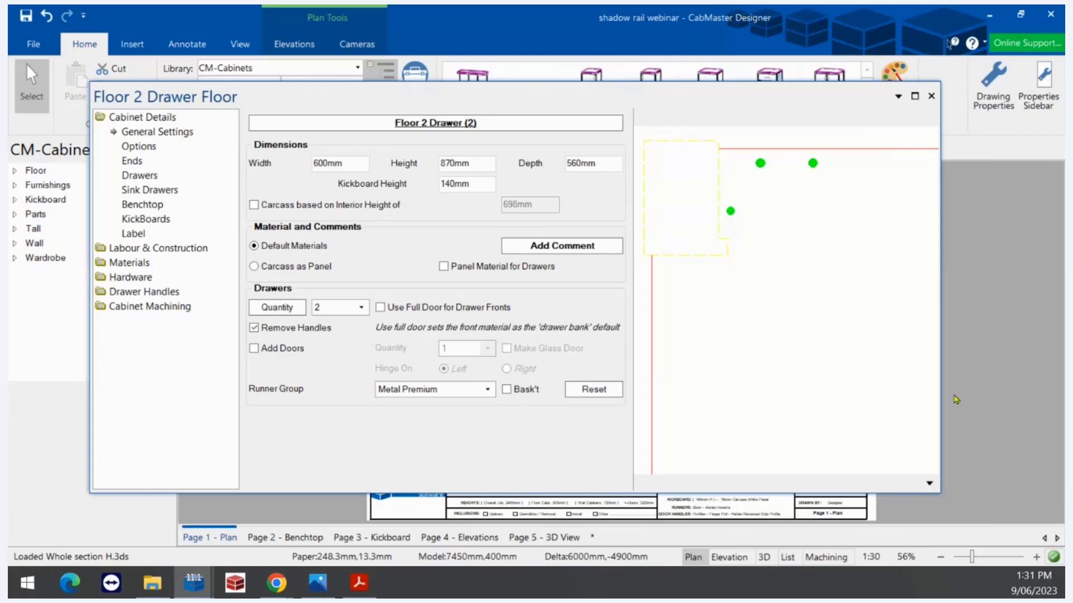
{"action": "left_click_drag", "start_coordinate": [885, 380], "coordinate": [697, 343]}
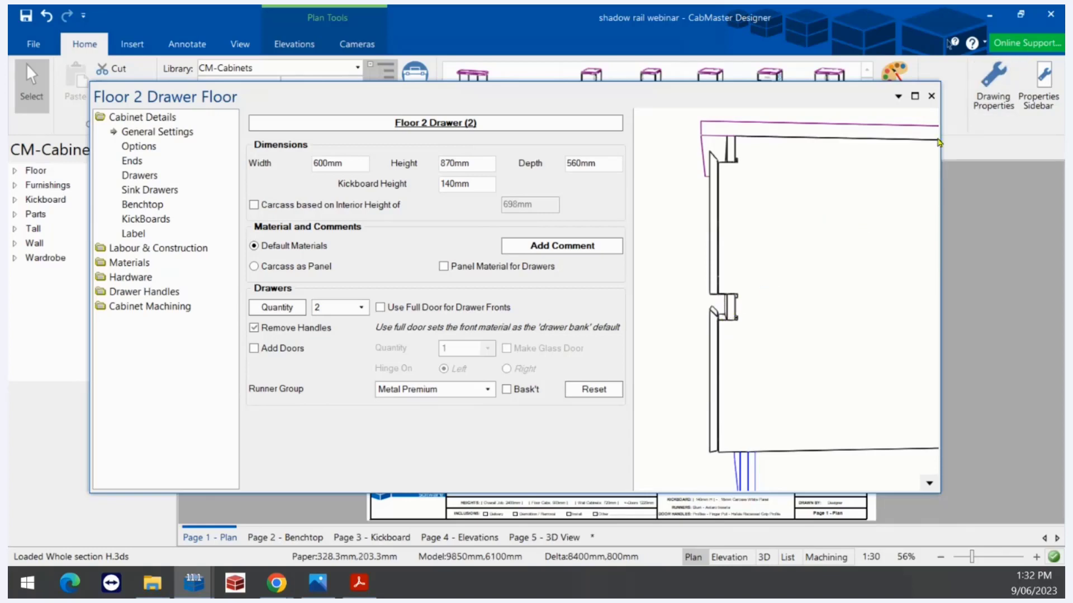
Check the 10mm primary tool depth in Drawing Properties, then zoom toward the handle notch
{"action": "left_click", "coordinate": [983, 81]}
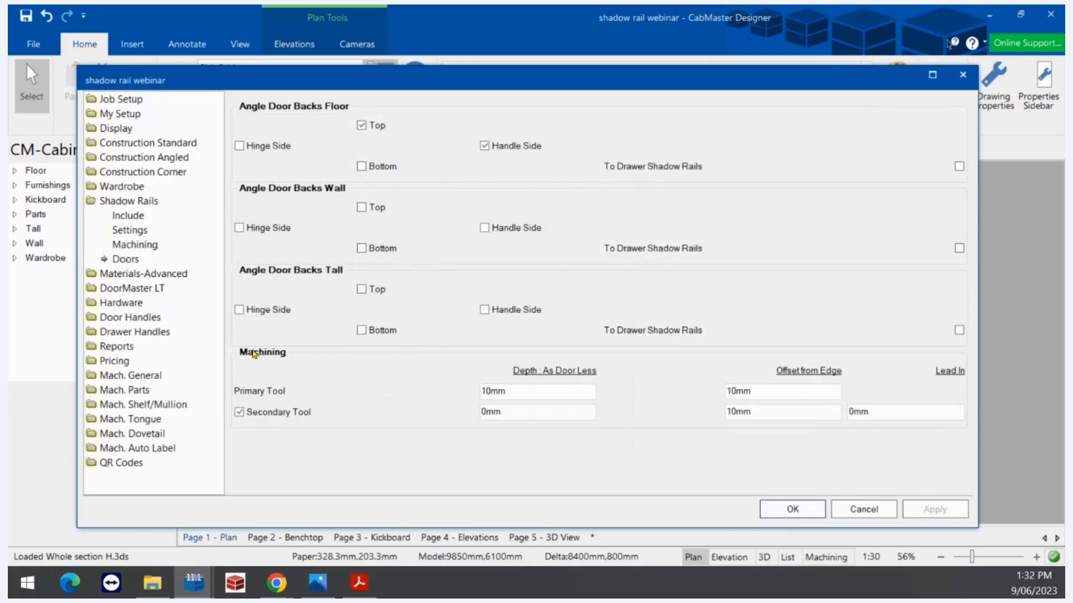
{"action": "double_click", "coordinate": [532, 392]}
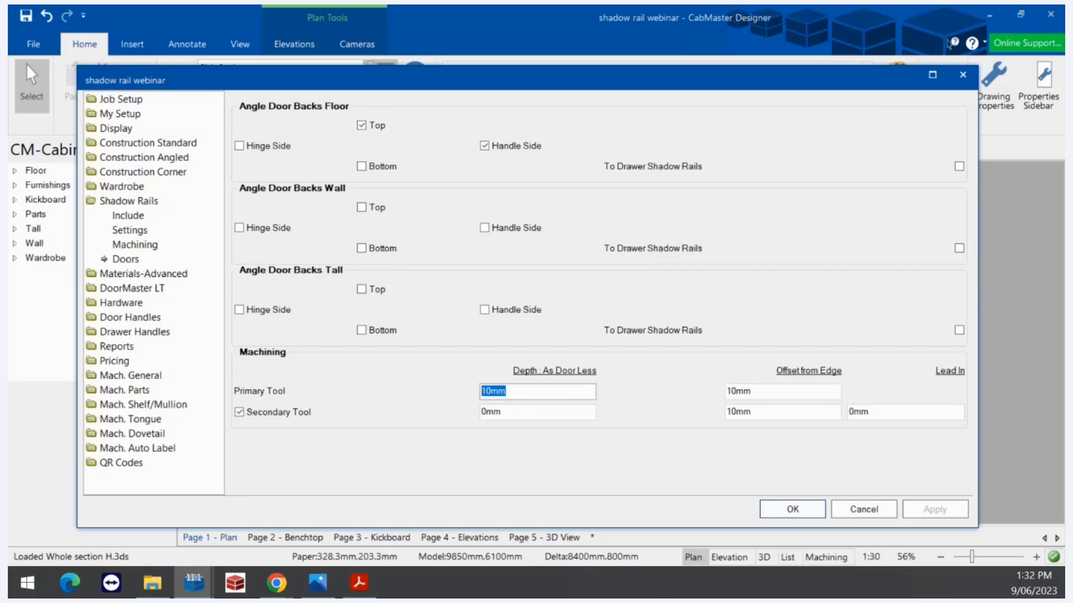
{"action": "left_click", "coordinate": [786, 511]}
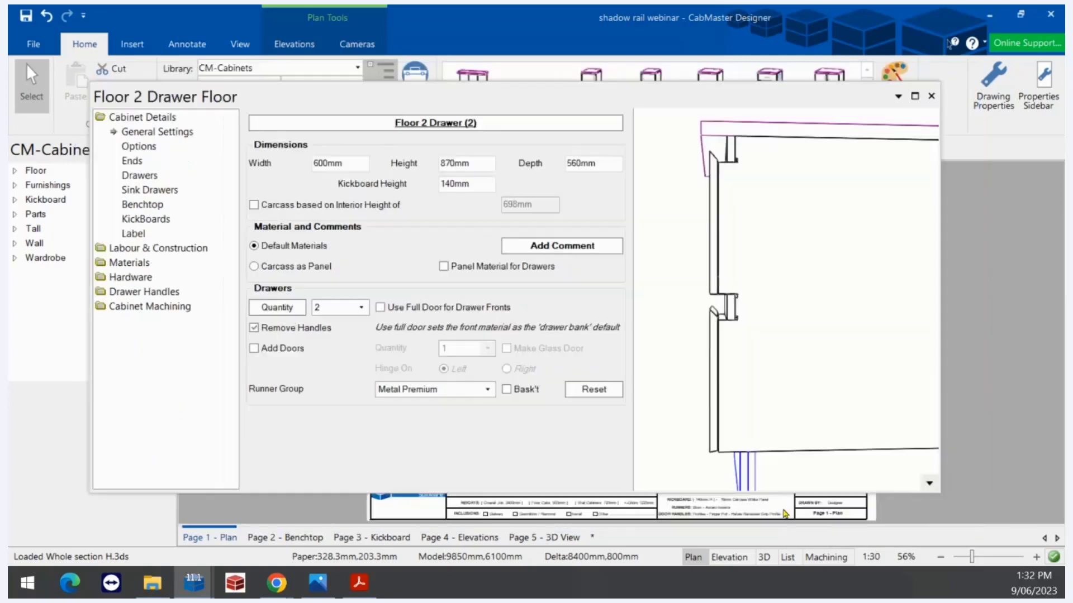
{"action": "scroll", "coordinate": [703, 265], "scroll_direction": "up", "scroll_amount": 2}
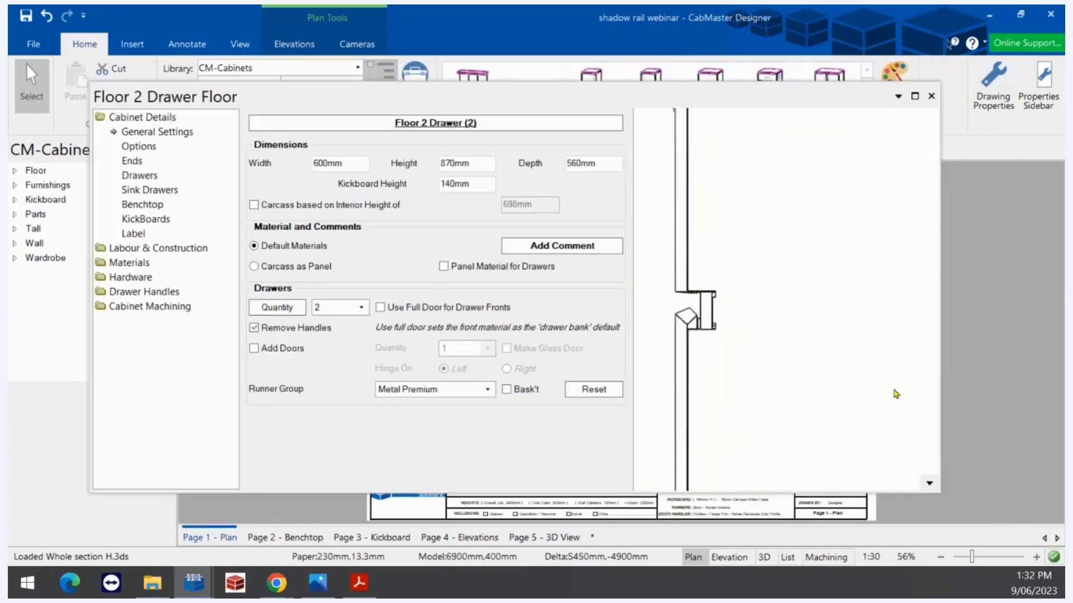
{"action": "scroll", "coordinate": [895, 391], "scroll_direction": "down", "scroll_amount": 2}
{"action": "scroll", "coordinate": [637, 296], "scroll_direction": "up", "scroll_amount": 3}
{"action": "middle_click_drag", "start_coordinate": [702, 342], "coordinate": [719, 346]}
{"action": "scroll", "coordinate": [713, 347], "scroll_direction": "up", "scroll_amount": 3}
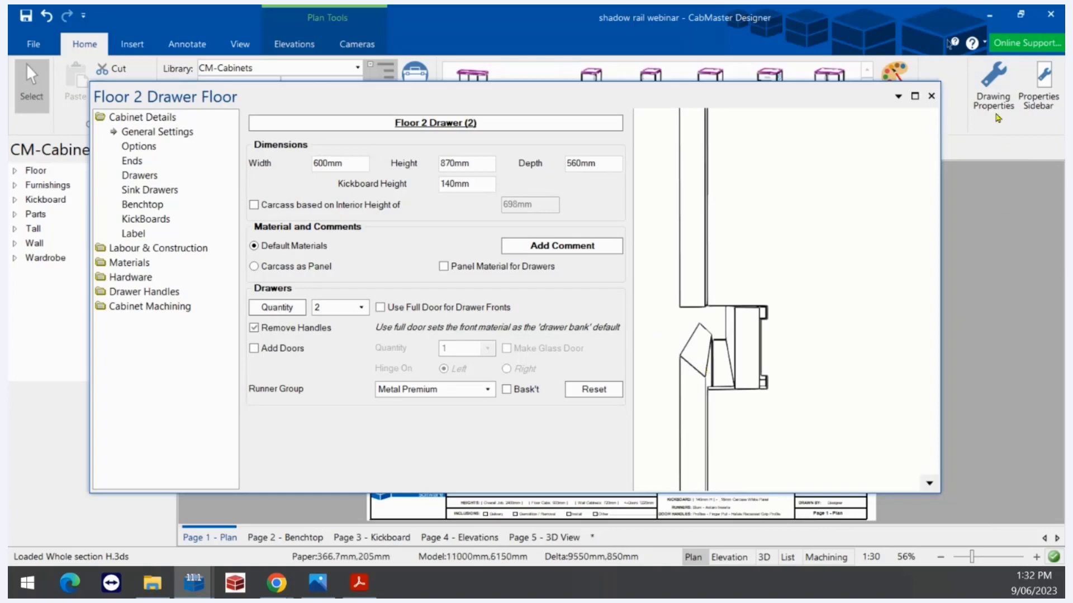
Confirm the primary tool's 10mm edge offset in the drawing settings and close them
{"action": "left_click", "coordinate": [991, 92]}
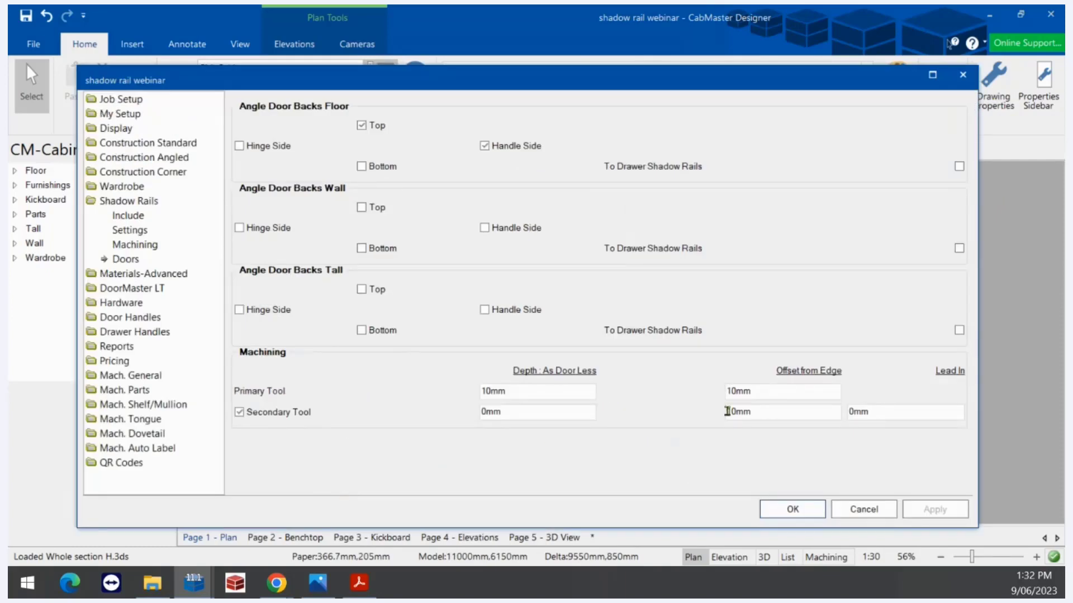
{"action": "double_click", "coordinate": [772, 393]}
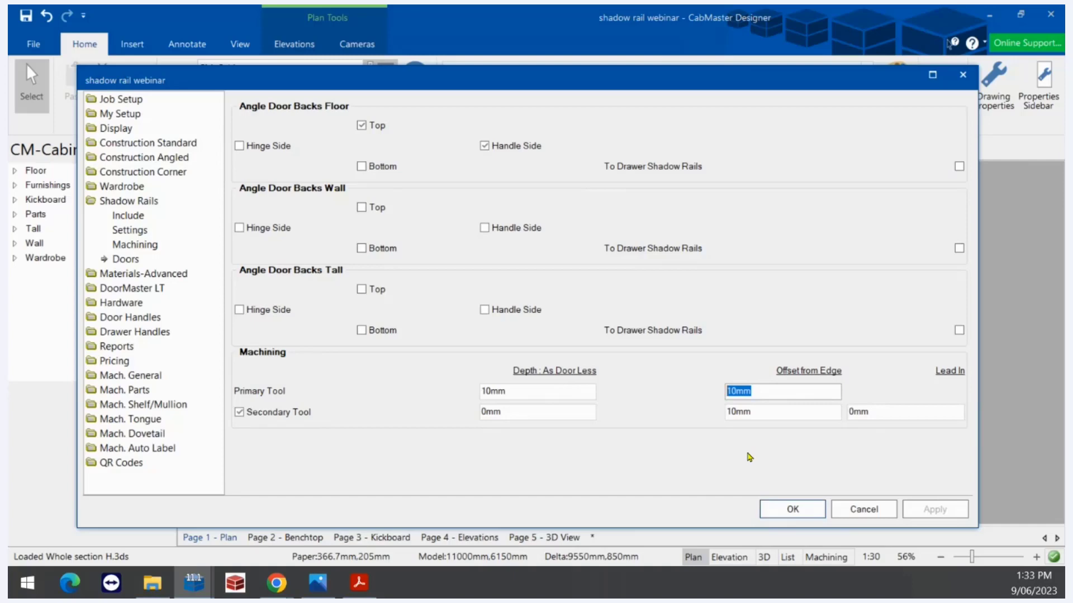
{"action": "left_click", "coordinate": [780, 511]}
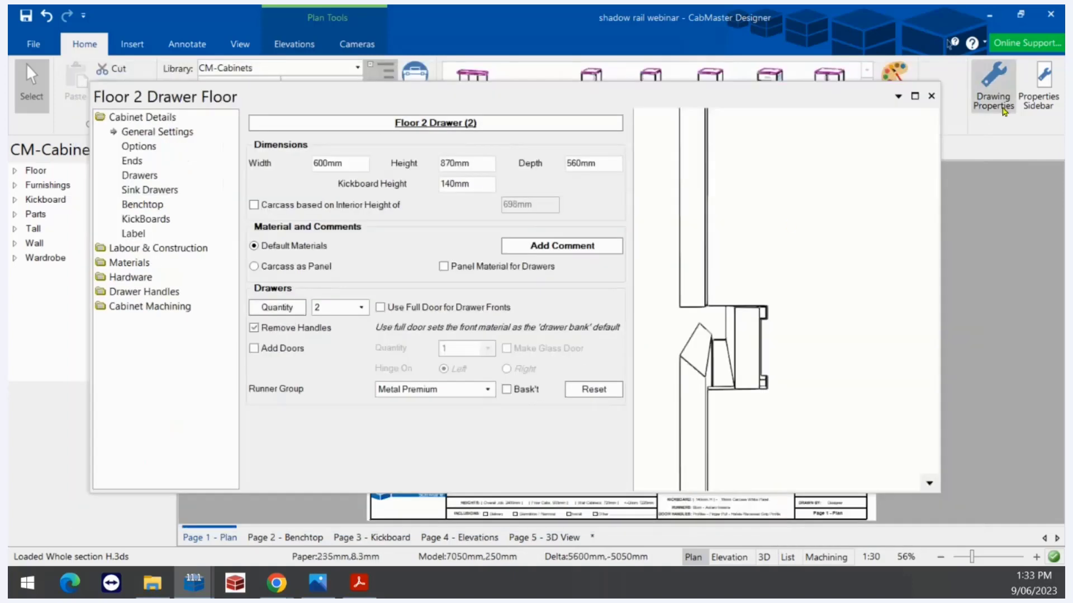
Open the Floor 1 Door Right cabinet's properties with its preview in machining view
{"action": "left_click", "coordinate": [929, 99]}
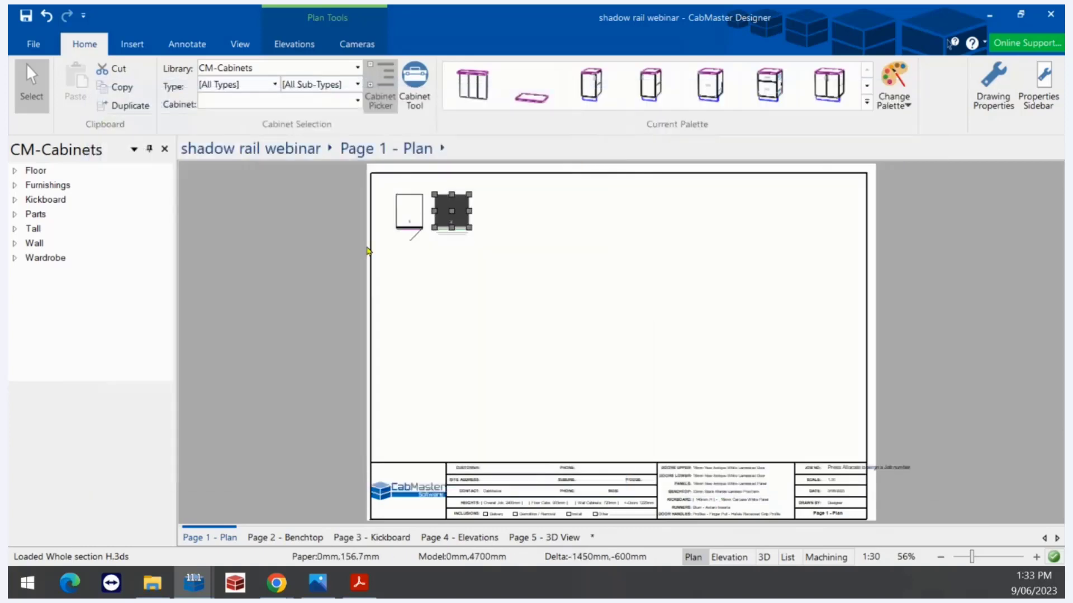
{"action": "double_click", "coordinate": [413, 221]}
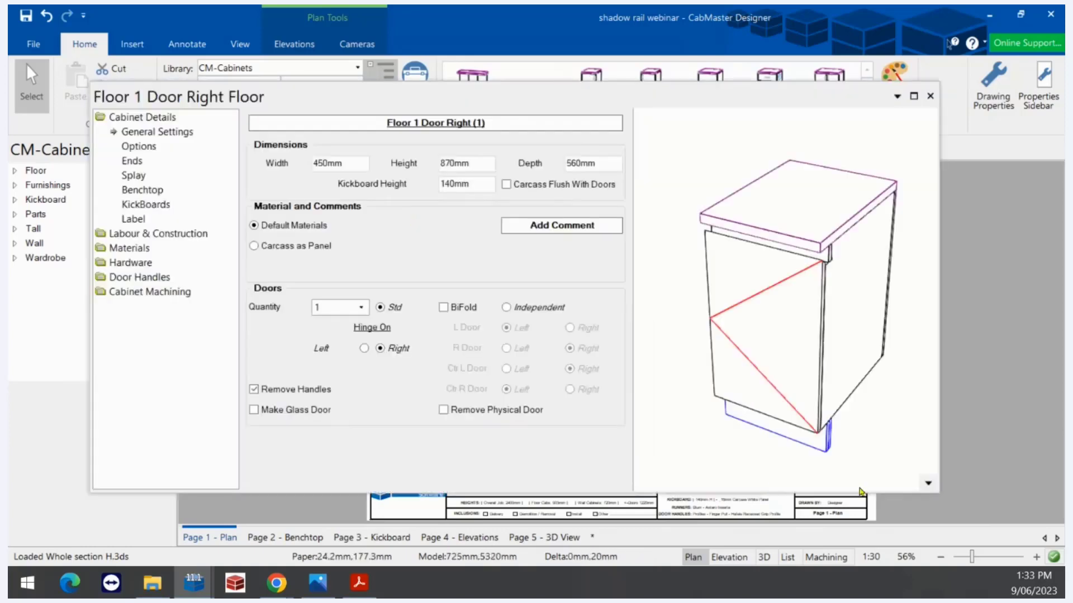
{"action": "right_click", "coordinate": [924, 486]}
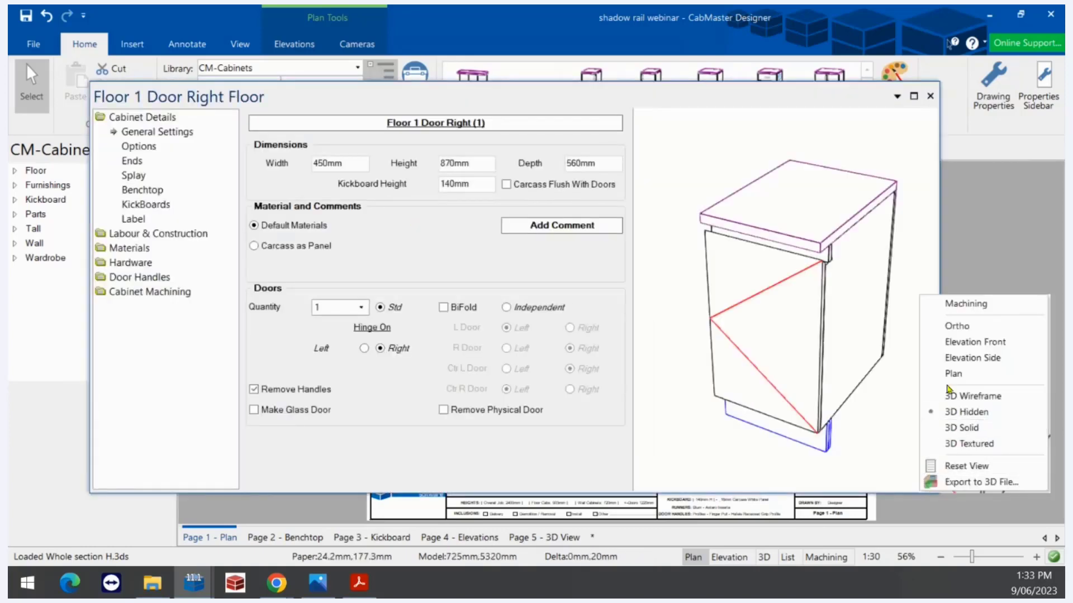
{"action": "left_click", "coordinate": [970, 305]}
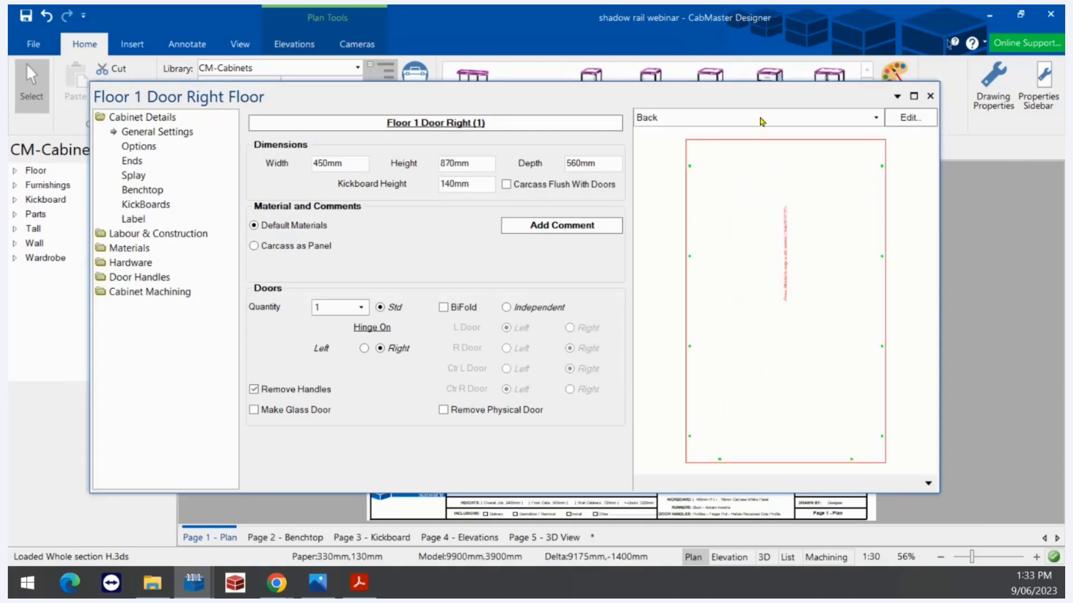
Show the Door 1 Right part drawing, read its top-edge machining, and reopen shadow rail door settings
{"action": "left_click", "coordinate": [760, 118]}
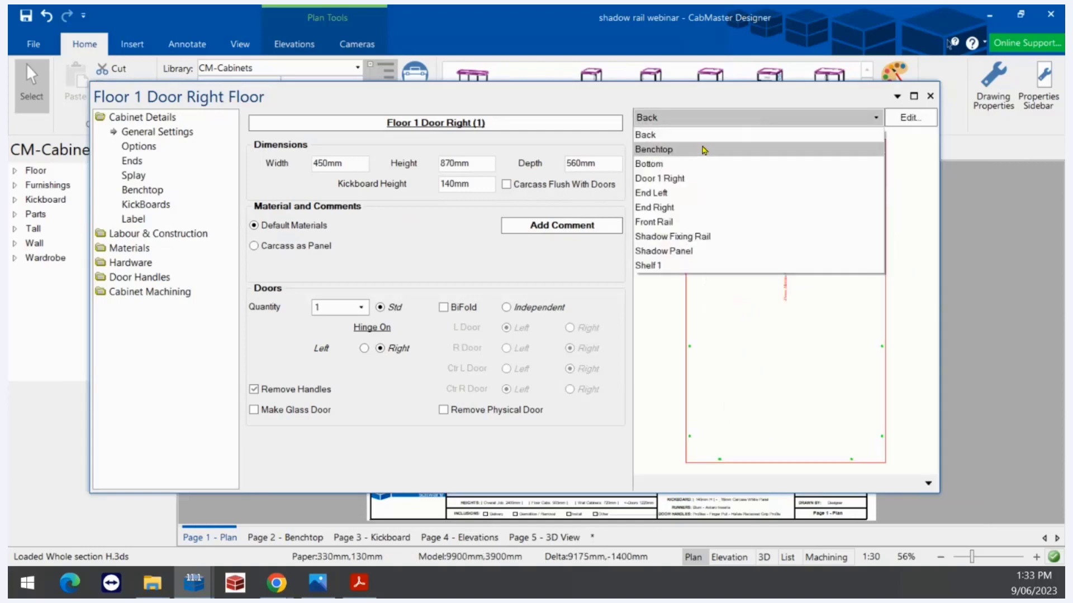
{"action": "left_click", "coordinate": [679, 179]}
{"action": "scroll", "coordinate": [788, 344], "scroll_direction": "down", "scroll_amount": 4}
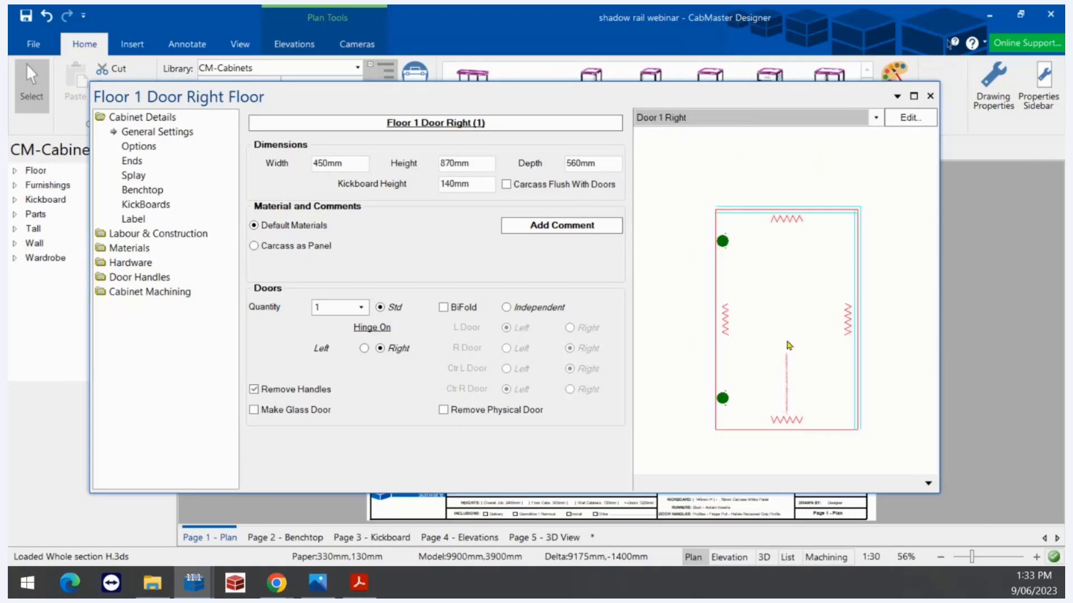
{"action": "scroll", "coordinate": [827, 199], "scroll_direction": "up", "scroll_amount": 9}
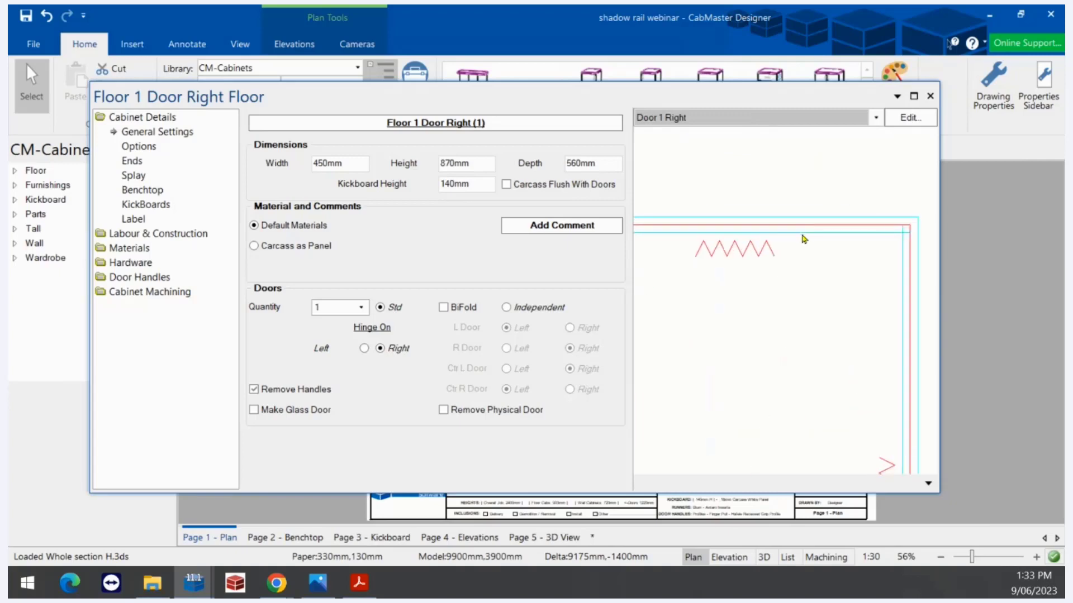
{"action": "left_click", "coordinate": [802, 235]}
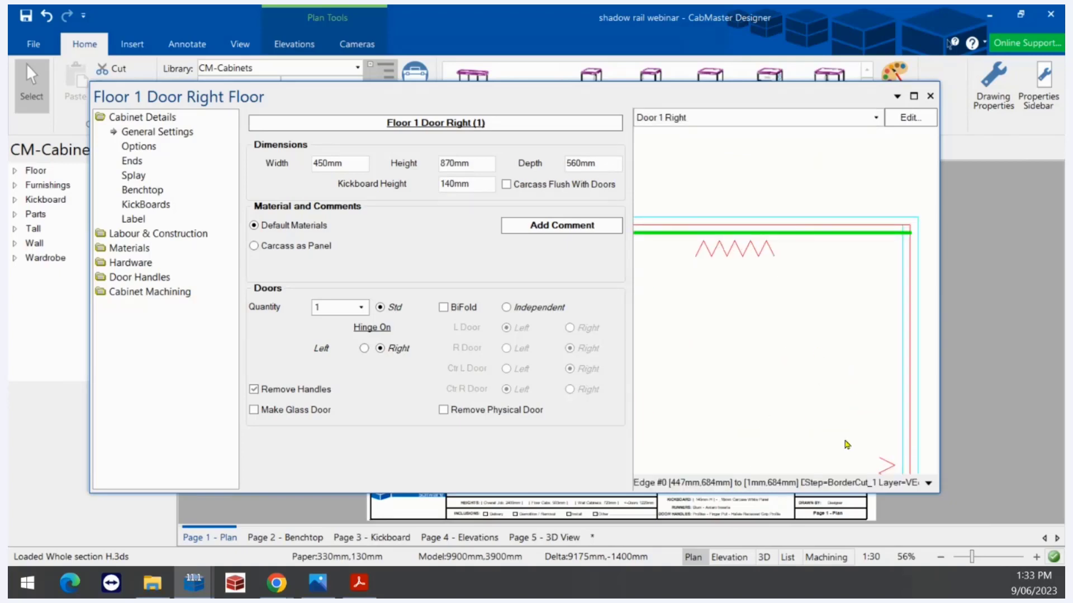
{"action": "left_click_drag", "start_coordinate": [940, 492], "coordinate": [1001, 516]}
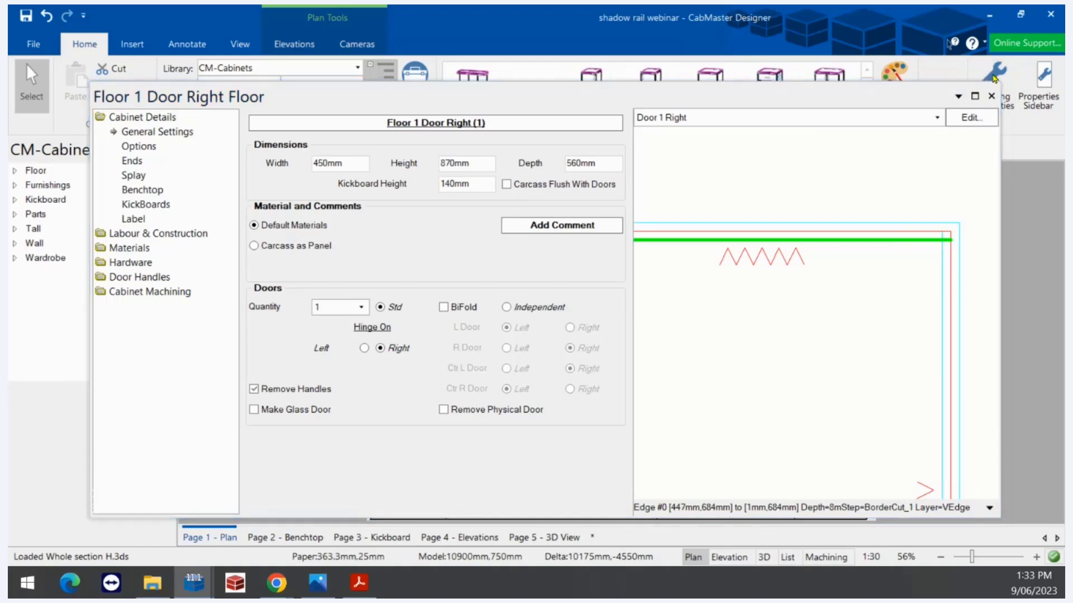
{"action": "left_click", "coordinate": [994, 75]}
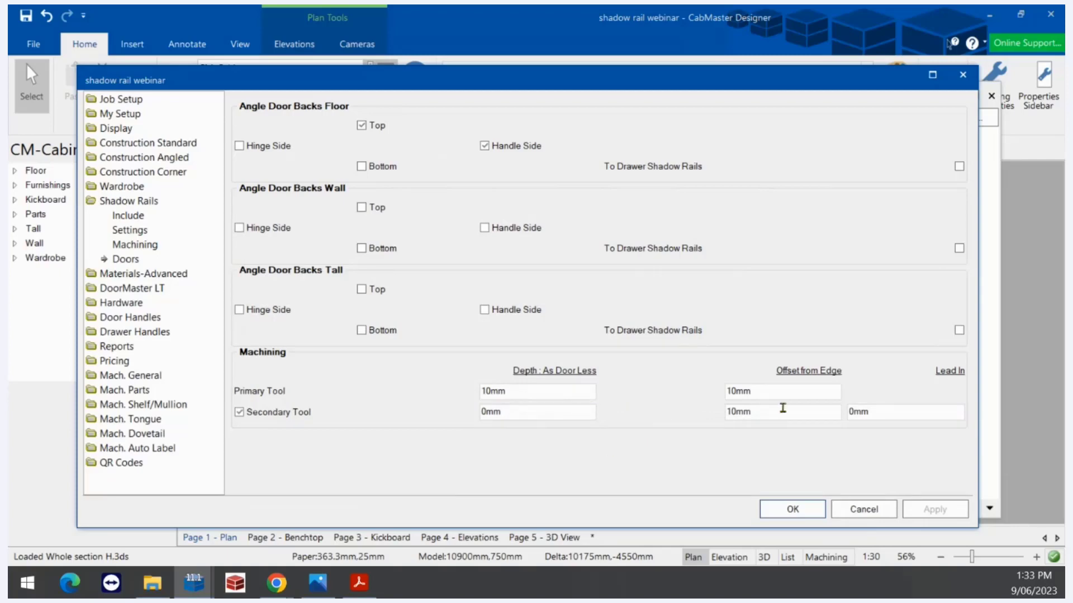
{"action": "double_click", "coordinate": [785, 411]}
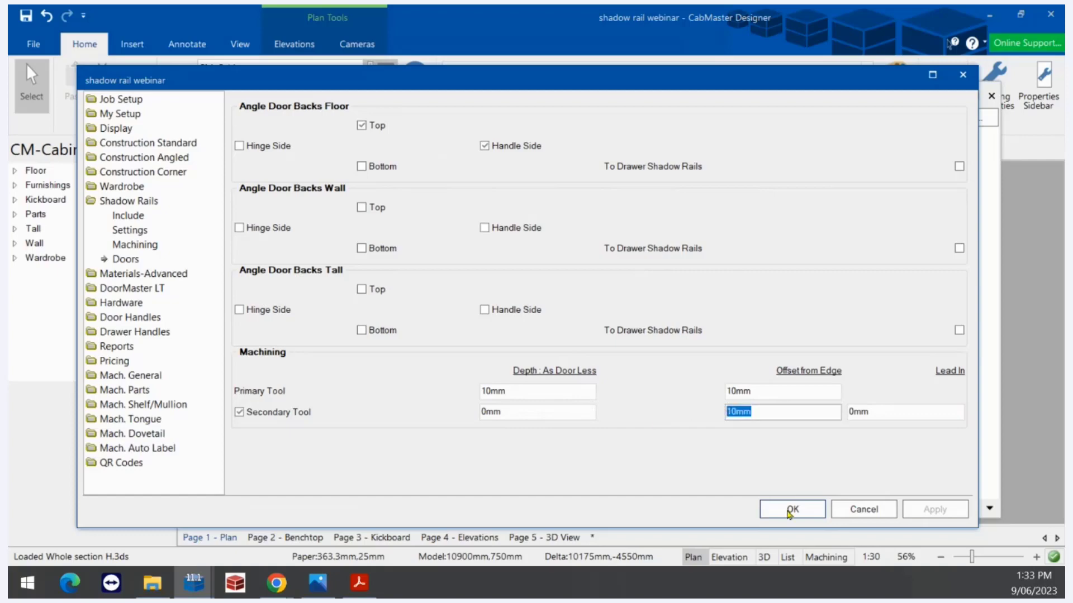
{"action": "left_click", "coordinate": [793, 510]}
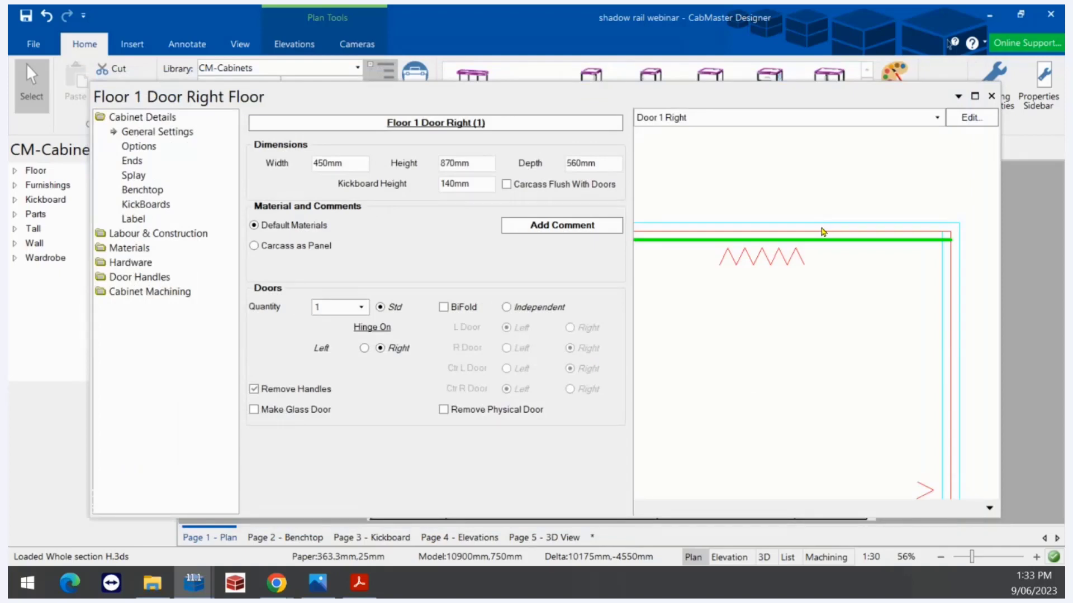
{"action": "left_click", "coordinate": [832, 225]}
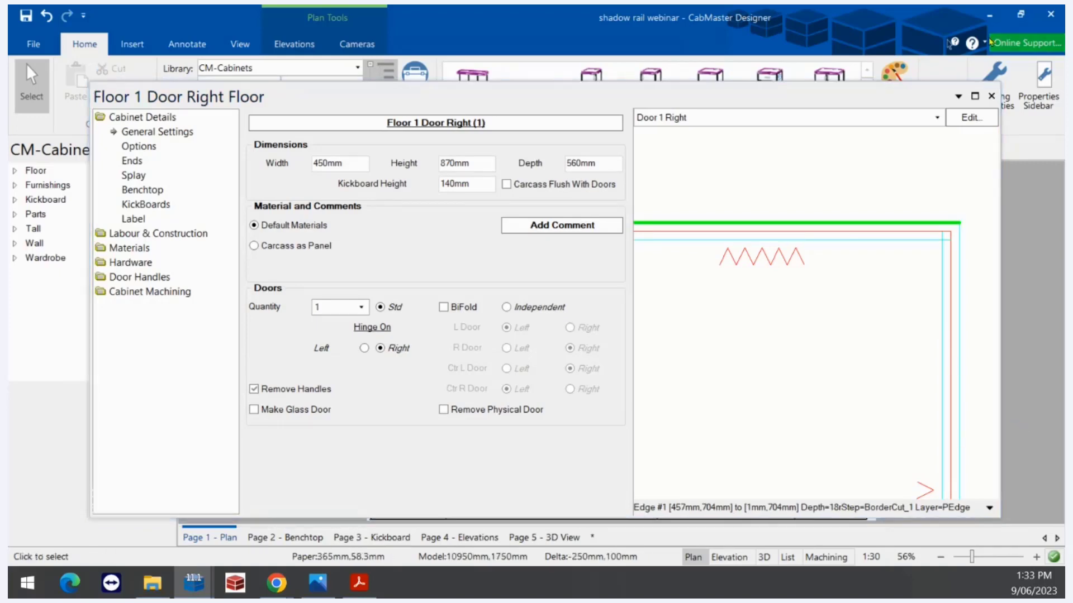
{"action": "left_click", "coordinate": [990, 74]}
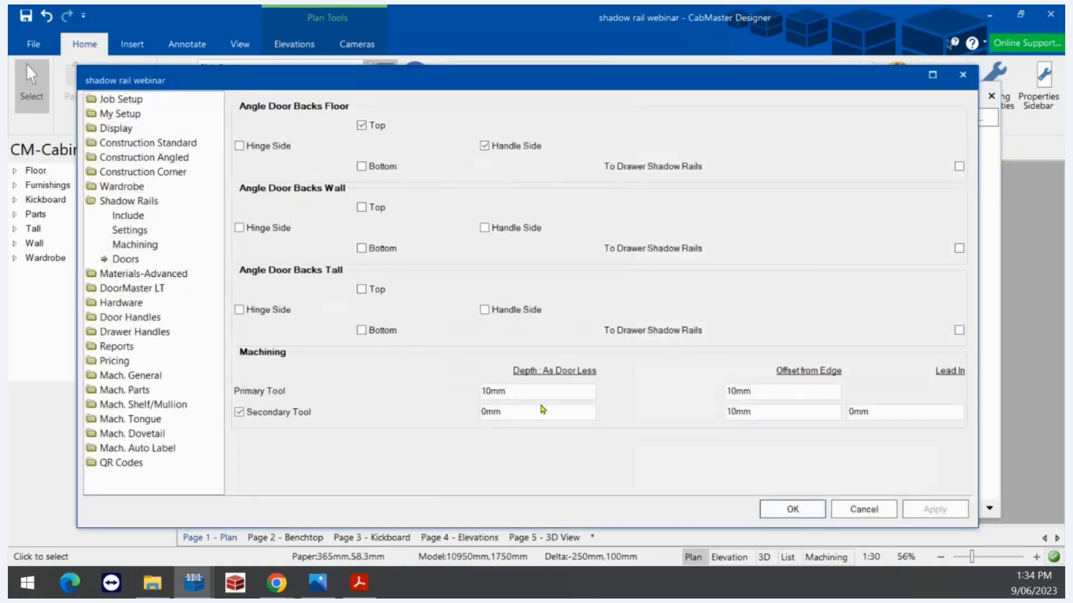
Review the secondary tool depth value, then close Drawing Properties with OK
{"action": "left_click", "coordinate": [530, 410]}
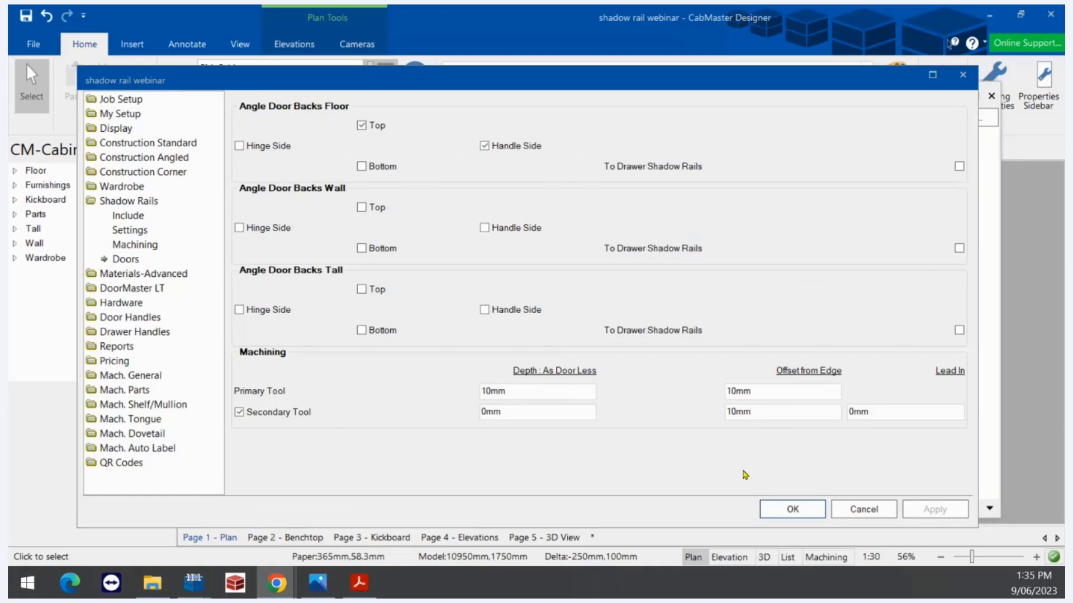
{"action": "left_click", "coordinate": [807, 509]}
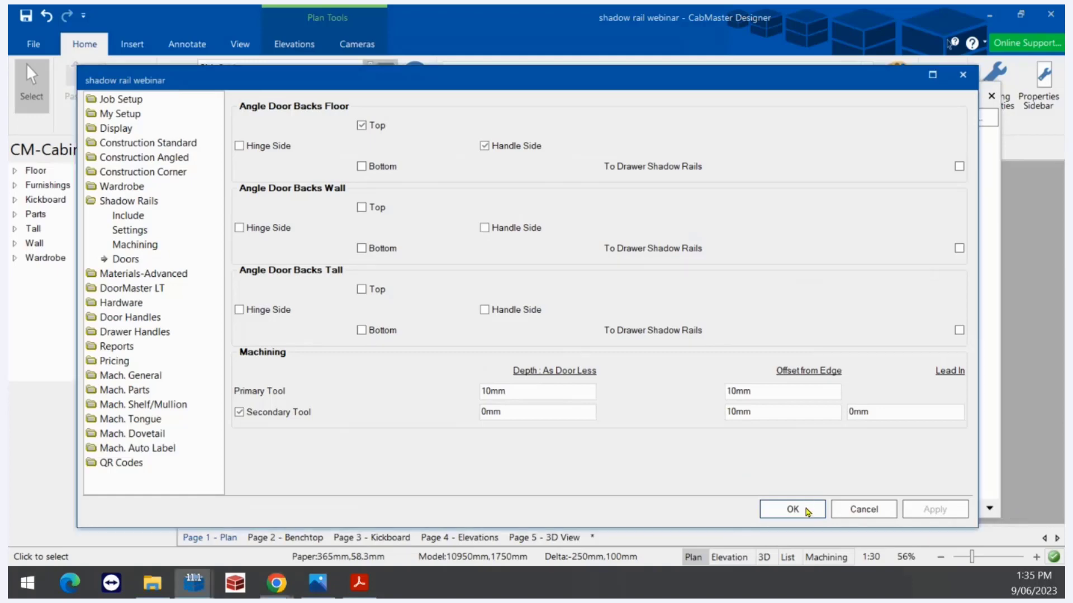
{"action": "left_click", "coordinate": [788, 510]}
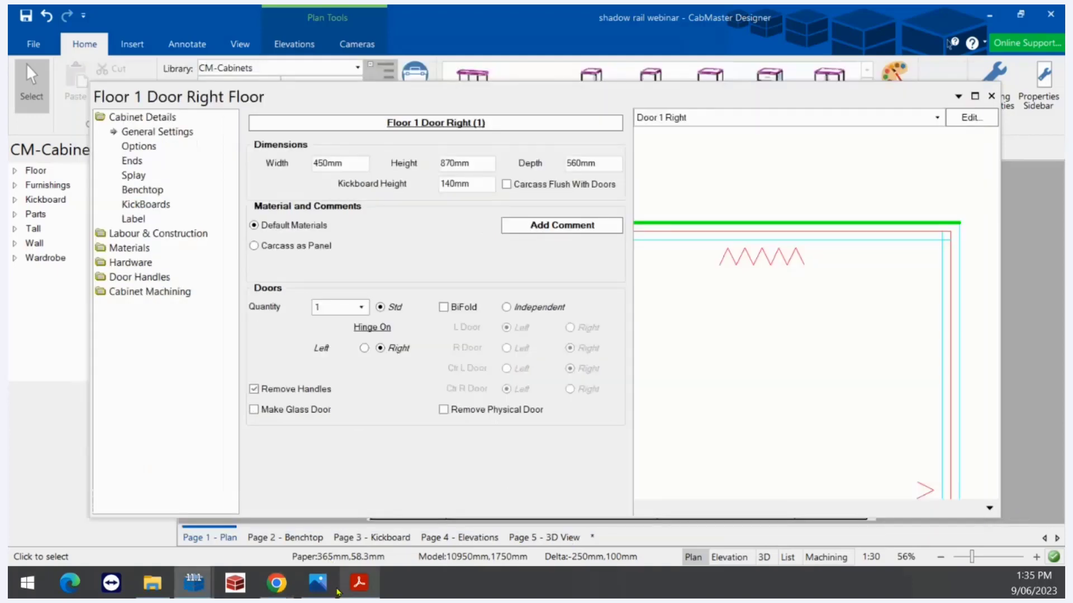
{"action": "left_click", "coordinate": [329, 581]}
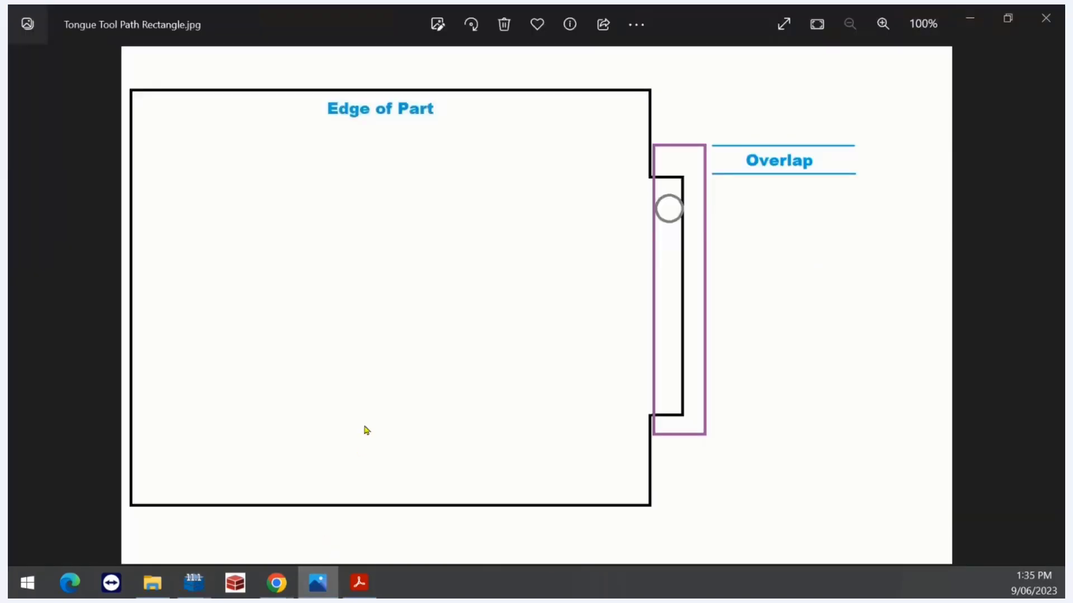
{"action": "key", "text": "Right"}
{"action": "key", "text": "Right"}
{"action": "key", "text": "Right"}
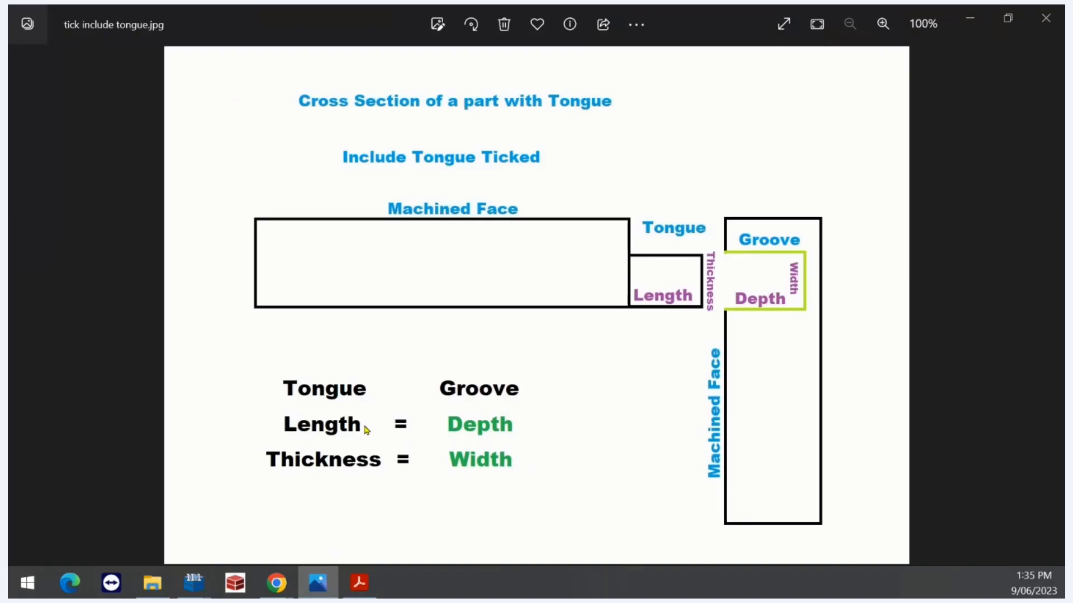
{"action": "key", "text": "Left"}
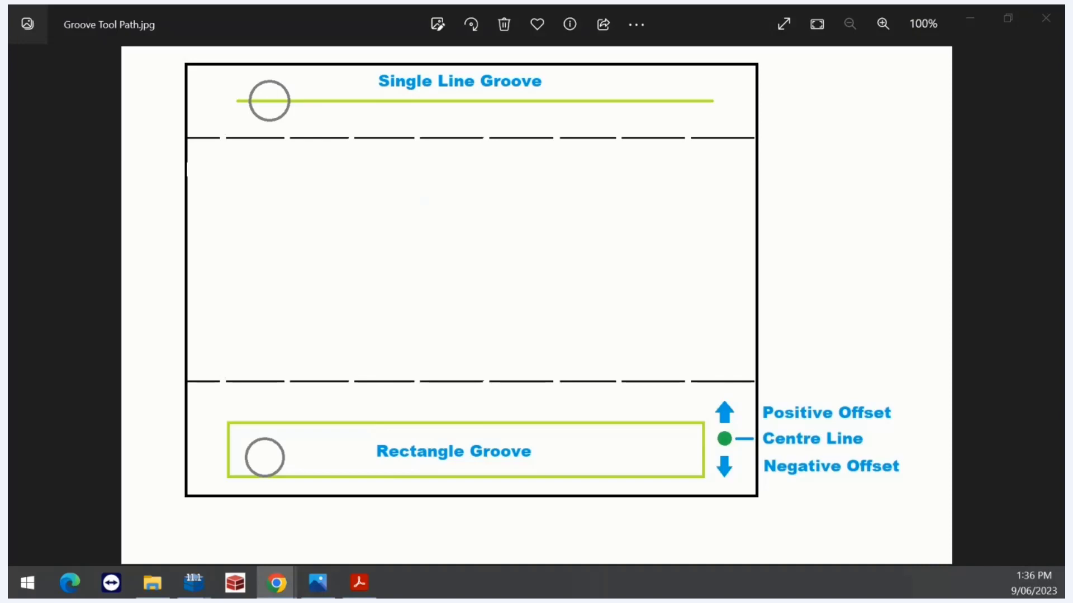
{"action": "left_click", "coordinate": [968, 18]}
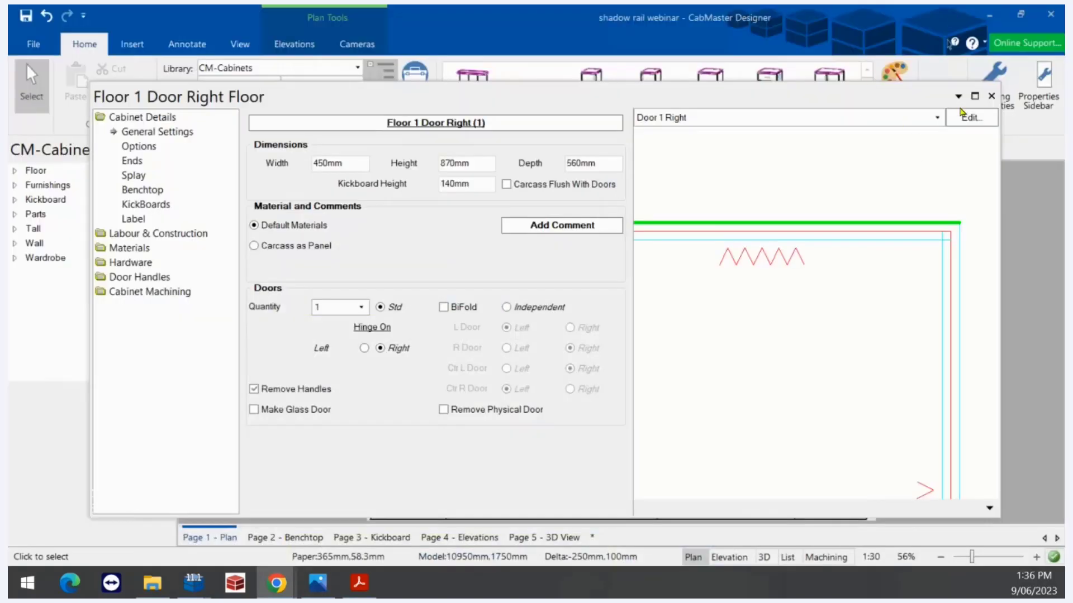
Place a Floor 1 Door Left cabinet near the page centre and open its properties
{"action": "left_click", "coordinate": [991, 97]}
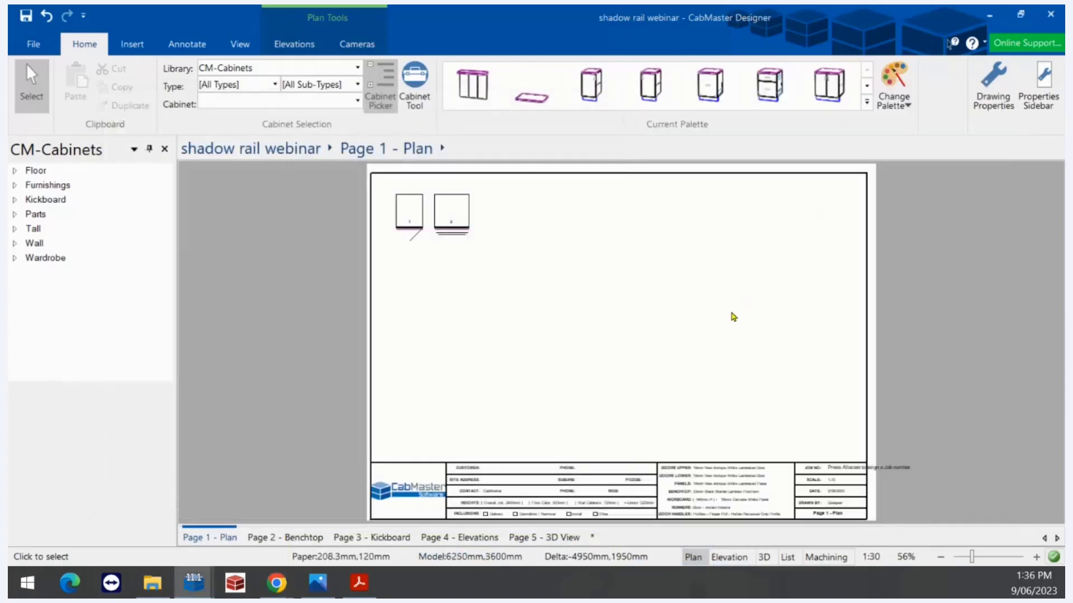
{"action": "left_click", "coordinate": [599, 81]}
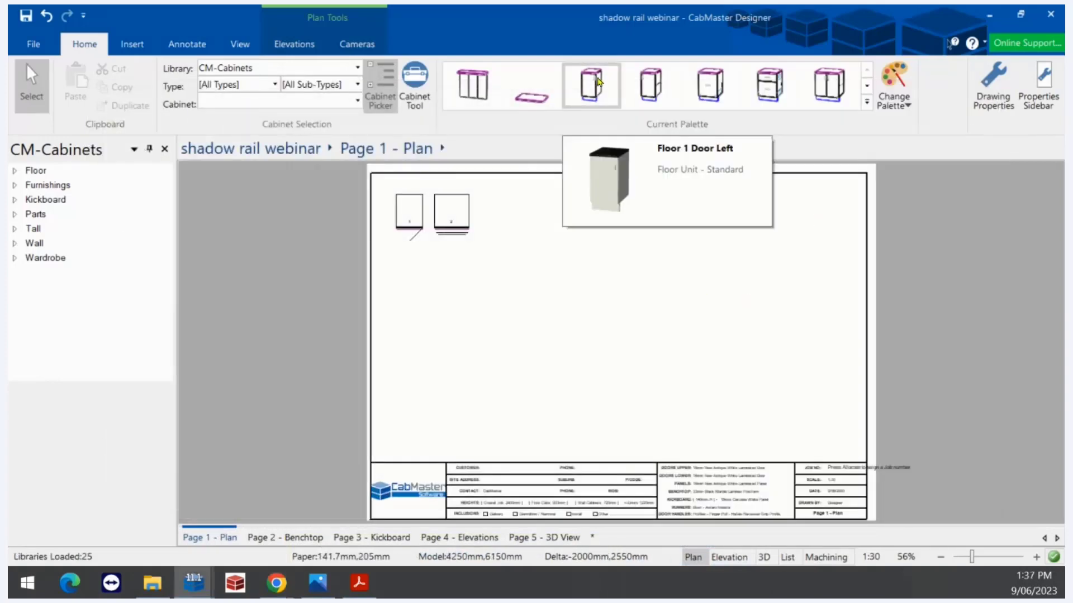
{"action": "left_click", "coordinate": [561, 288]}
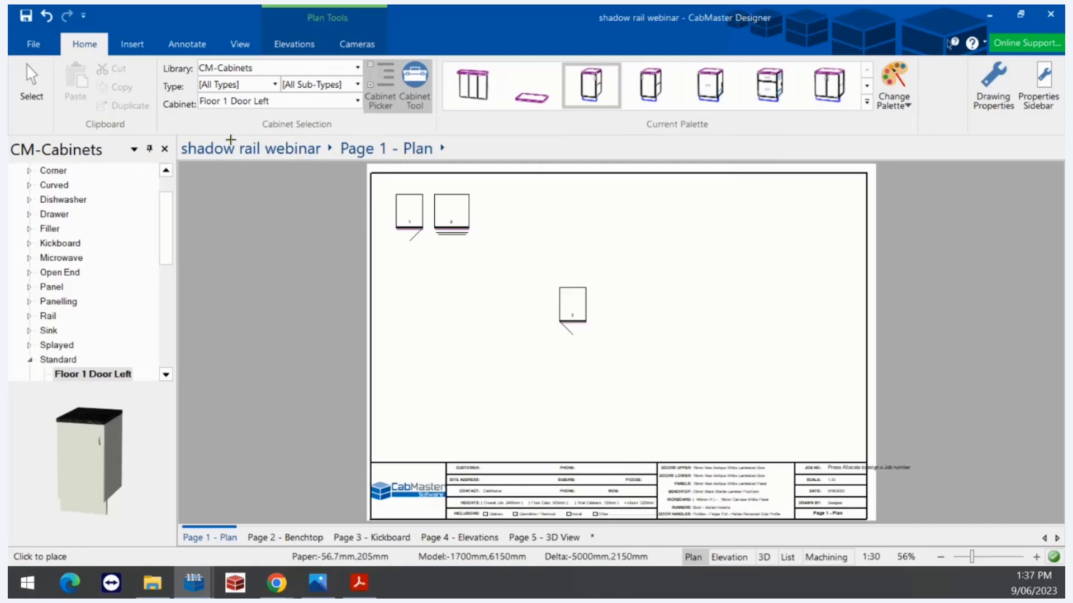
{"action": "left_click", "coordinate": [31, 89]}
{"action": "left_click", "coordinate": [571, 307]}
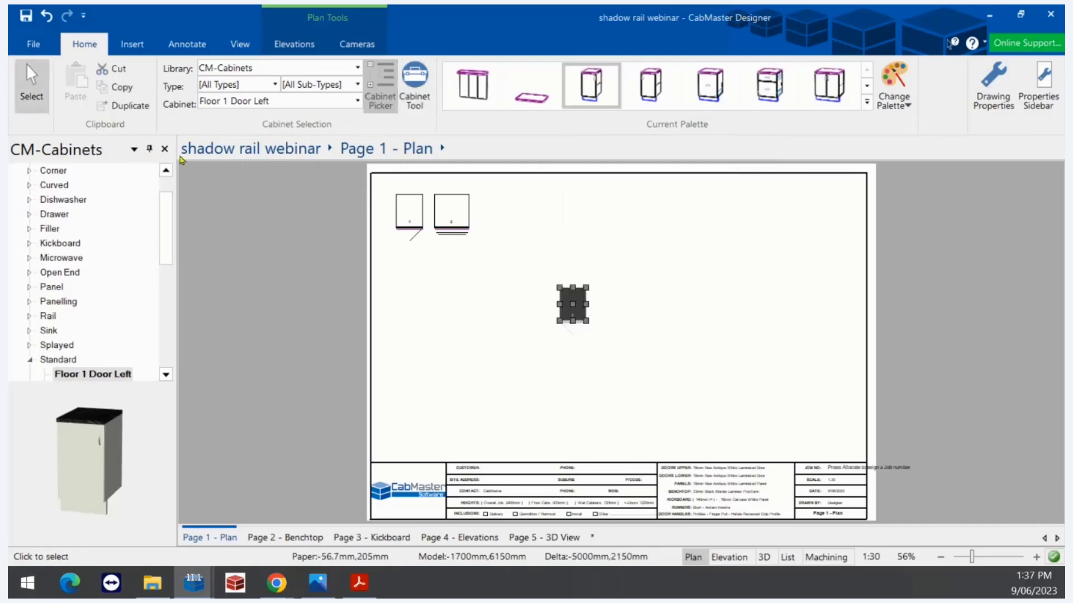
{"action": "double_click", "coordinate": [572, 310]}
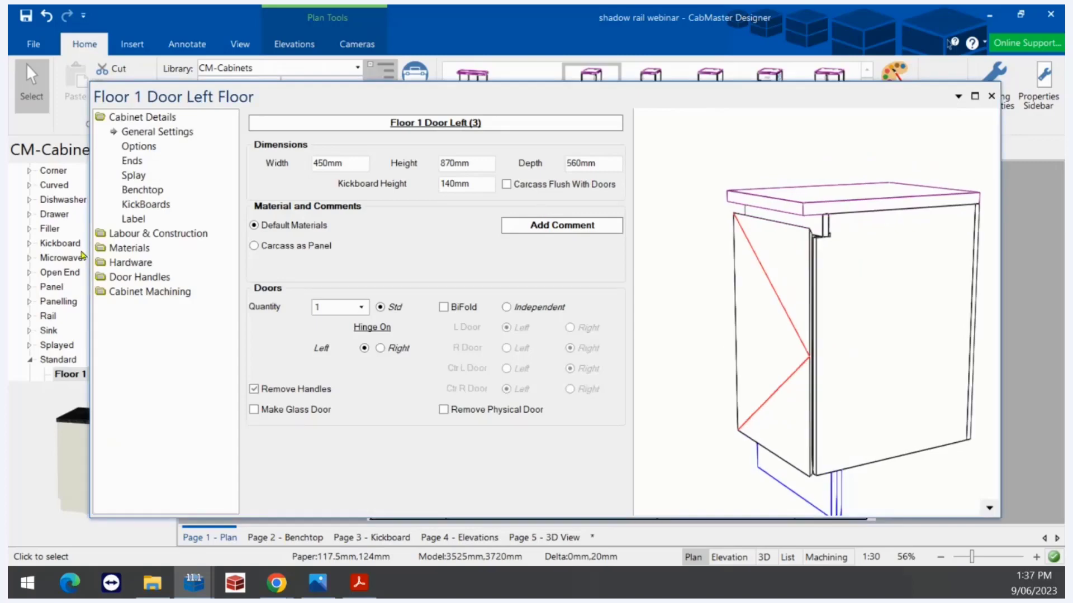
In machining options, untick default construction fastening and review the fastening types unchanged
{"action": "left_click", "coordinate": [118, 234]}
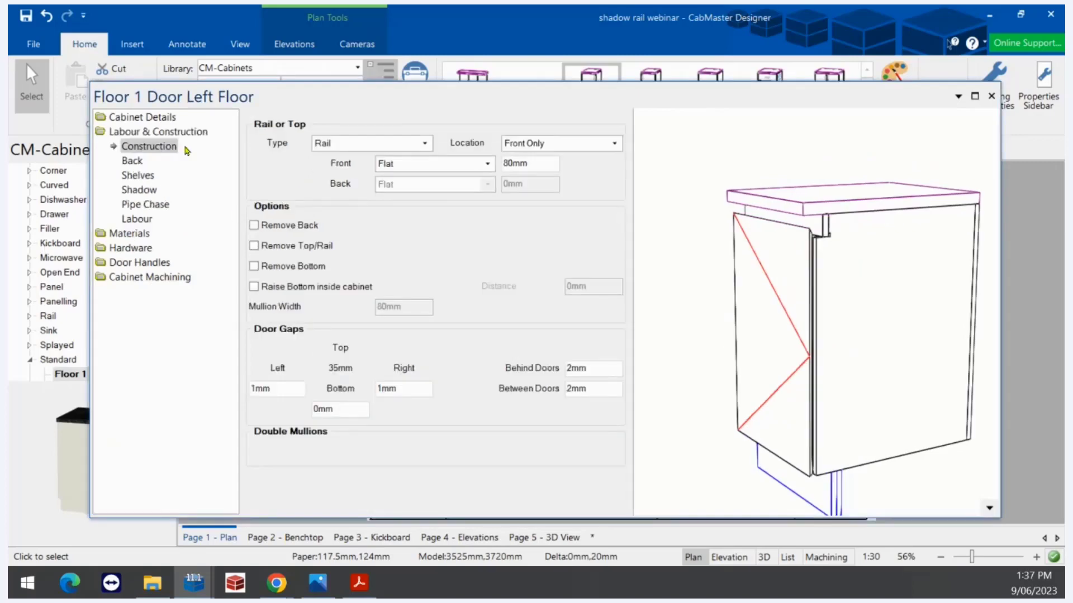
{"action": "left_click", "coordinate": [167, 278]}
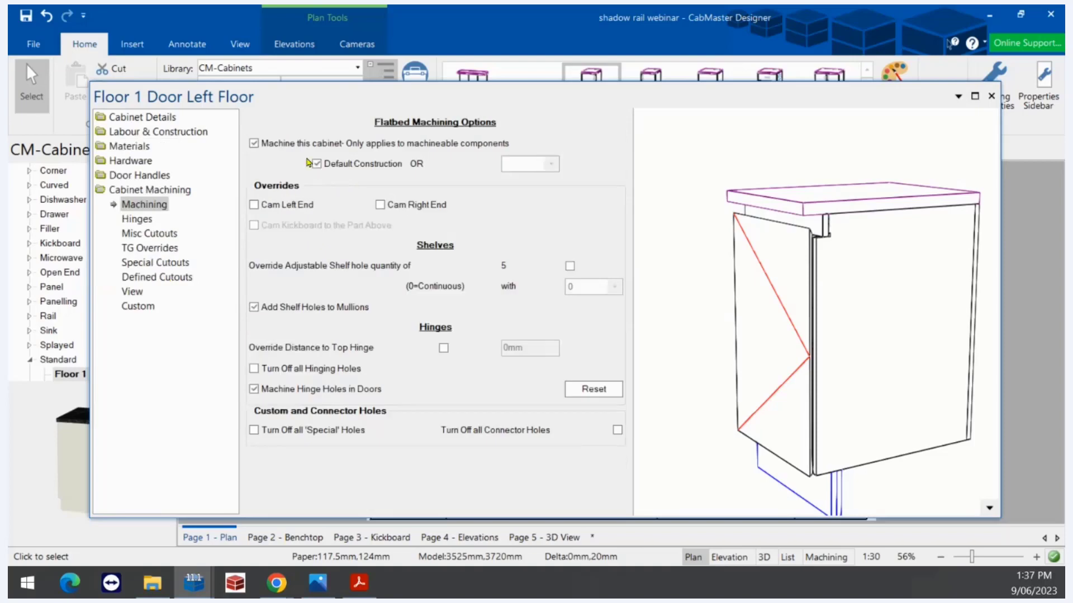
{"action": "left_click", "coordinate": [316, 164]}
{"action": "left_click", "coordinate": [546, 165]}
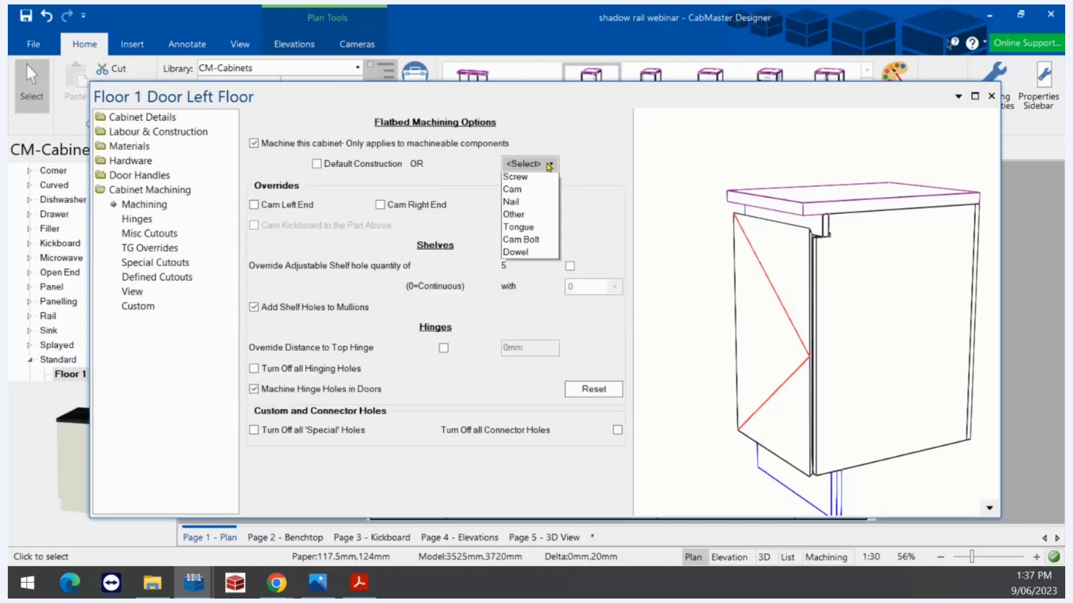
{"action": "key", "text": "Escape"}
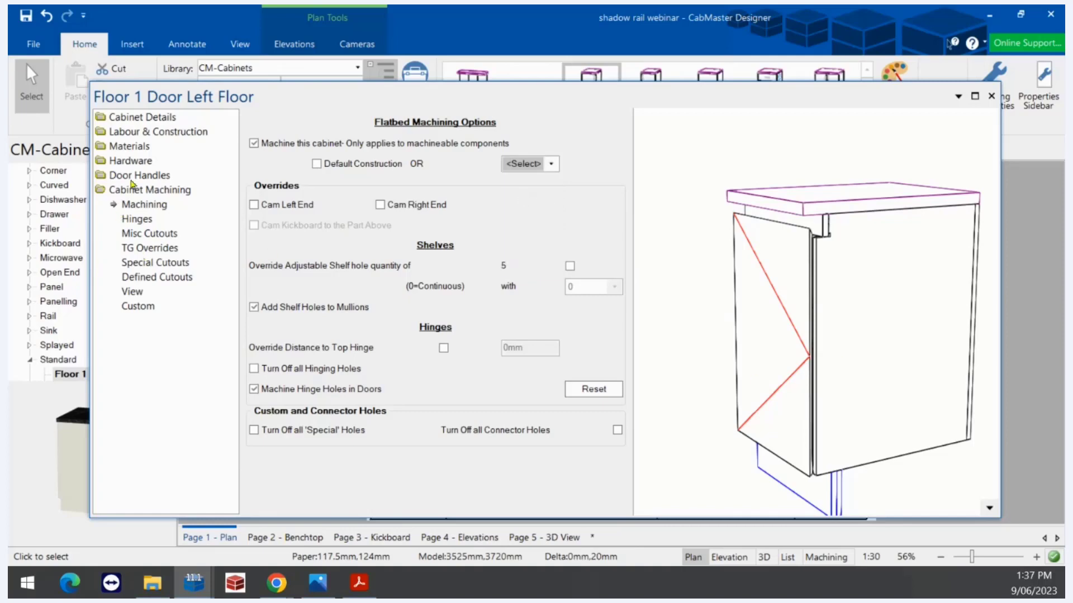
Untick Allow for Rail under Labour & Construction > Shadow and rotate the preview to confirm
{"action": "left_click", "coordinate": [142, 137]}
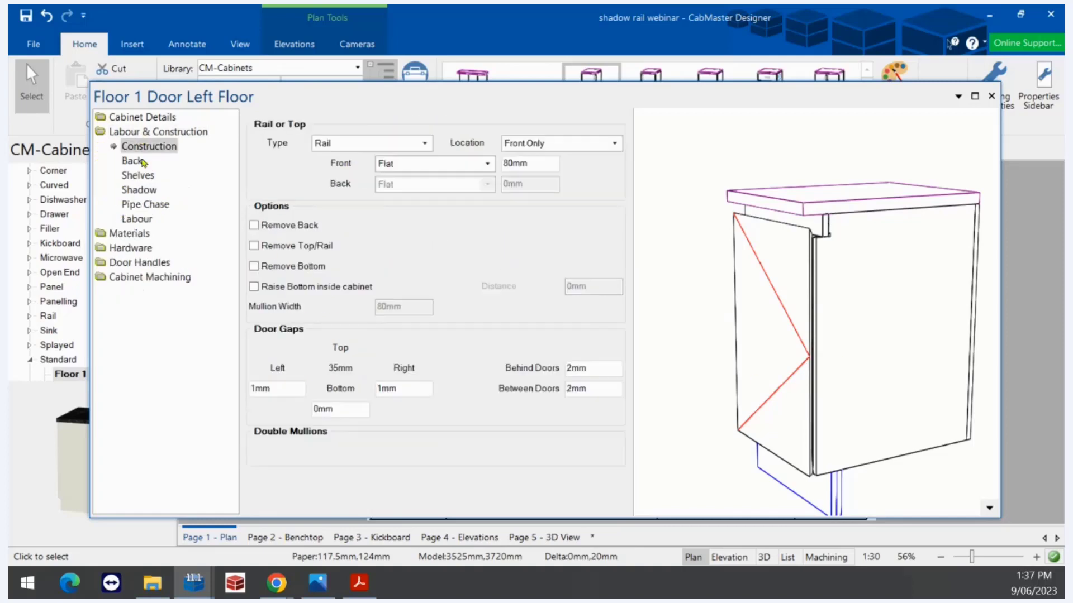
{"action": "left_click", "coordinate": [139, 190]}
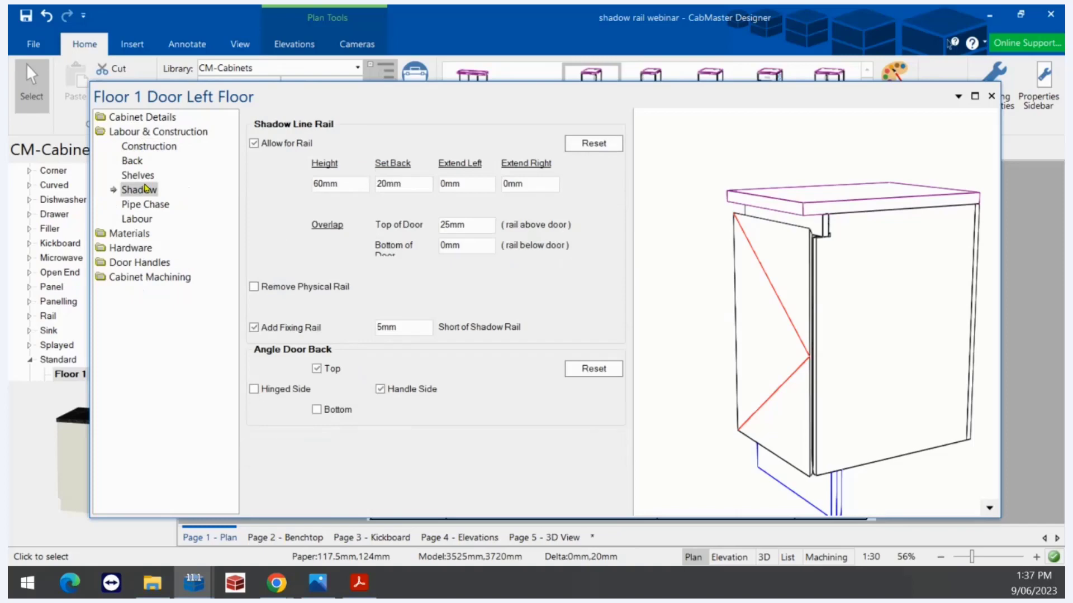
{"action": "left_click", "coordinate": [254, 144]}
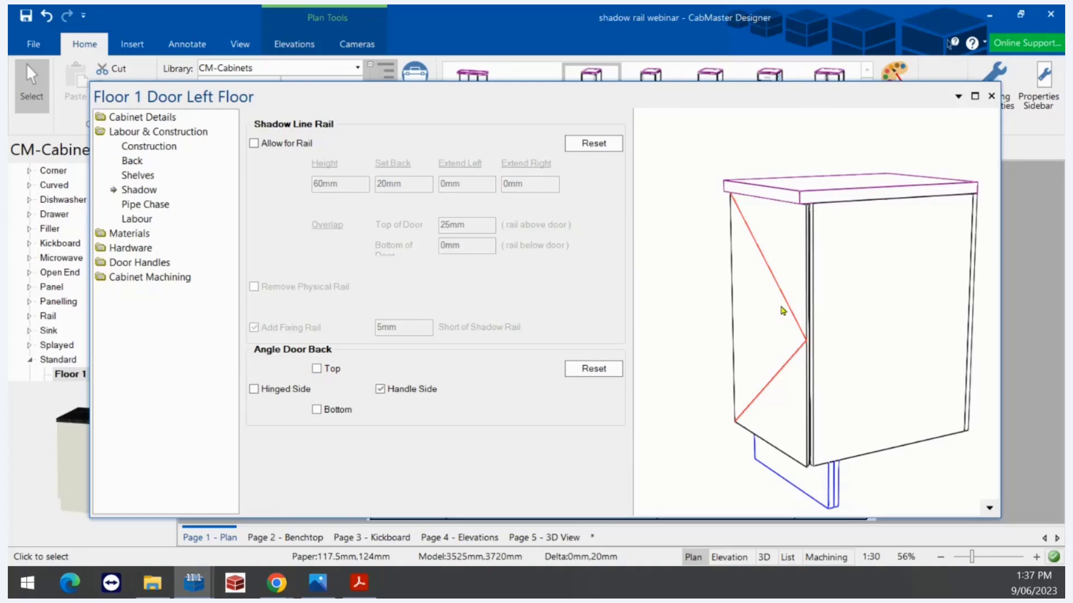
{"action": "left_click_drag", "start_coordinate": [882, 281], "coordinate": [877, 260]}
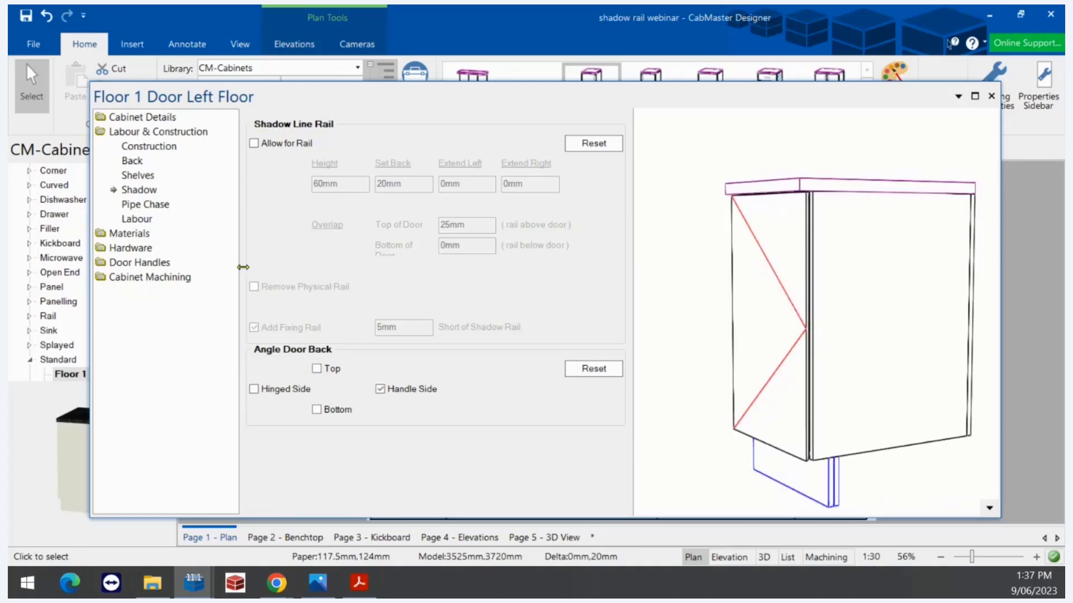
Review the drawing's default door handle table and type in Drawing Setup, leaving them unchanged
{"action": "left_click", "coordinate": [997, 81]}
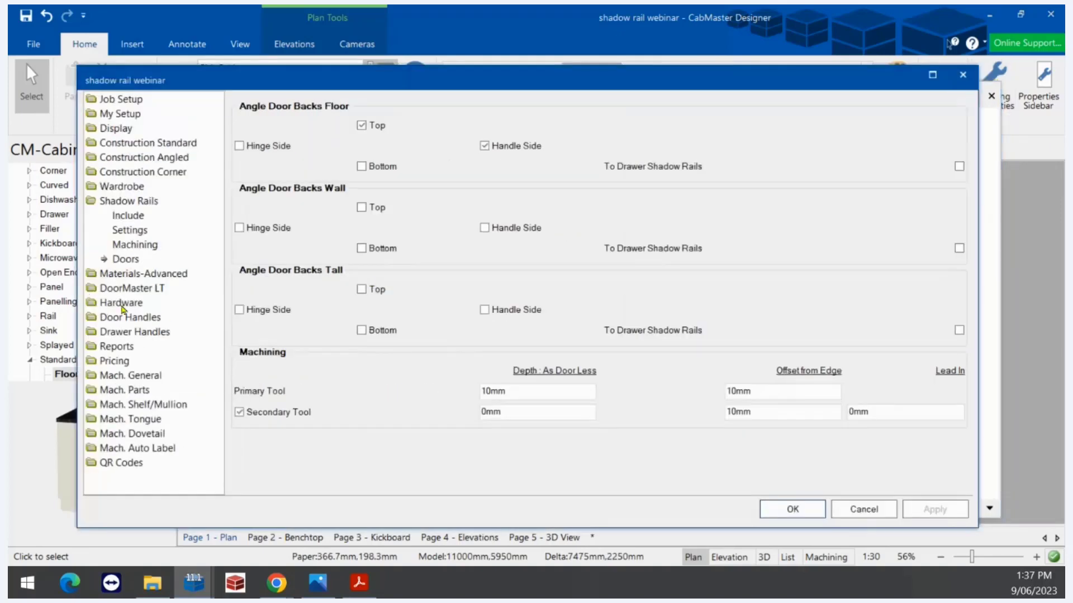
{"action": "left_click", "coordinate": [133, 315]}
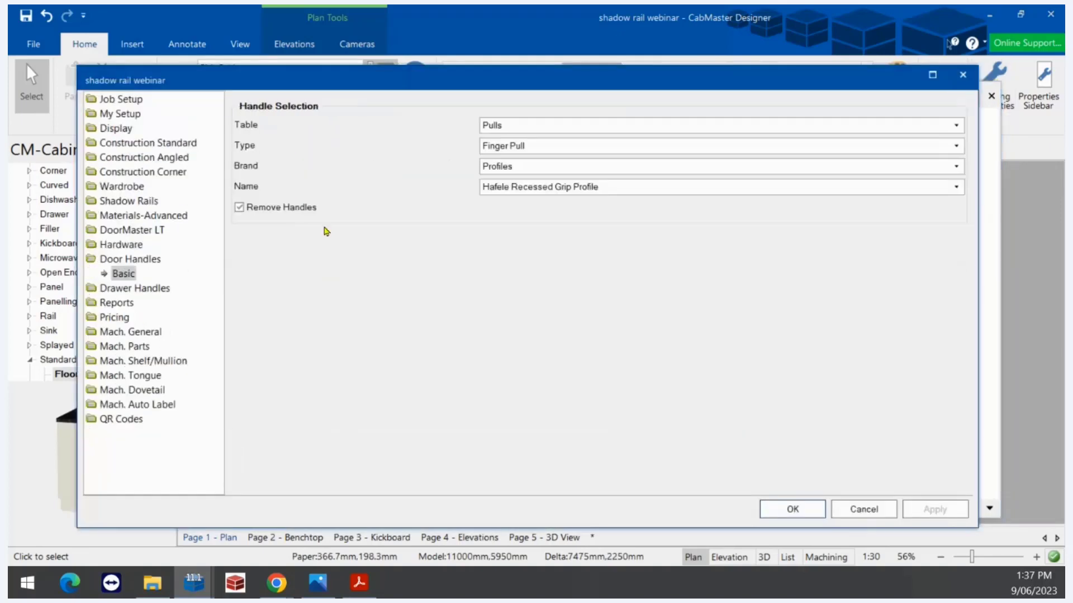
{"action": "left_click", "coordinate": [509, 125]}
{"action": "left_click", "coordinate": [510, 144]}
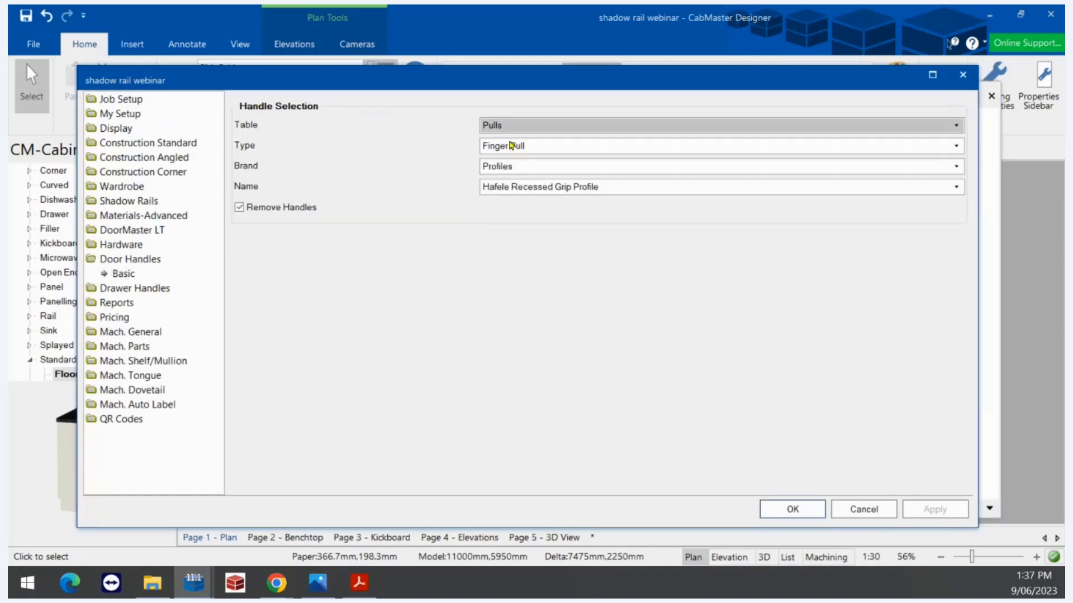
{"action": "left_click", "coordinate": [510, 145]}
{"action": "left_click", "coordinate": [509, 158]}
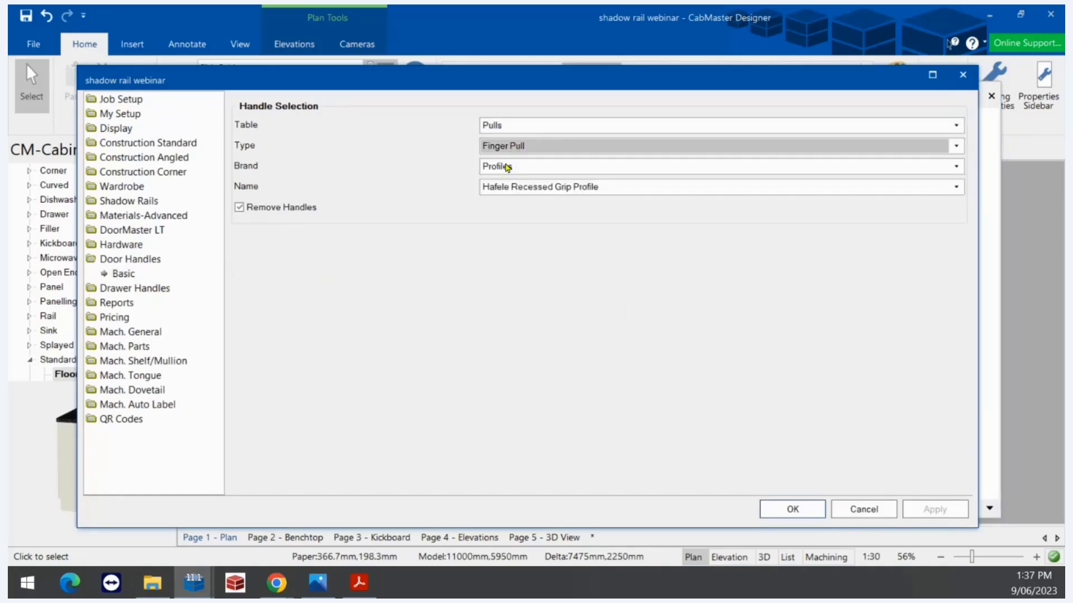
{"action": "left_click", "coordinate": [793, 510]}
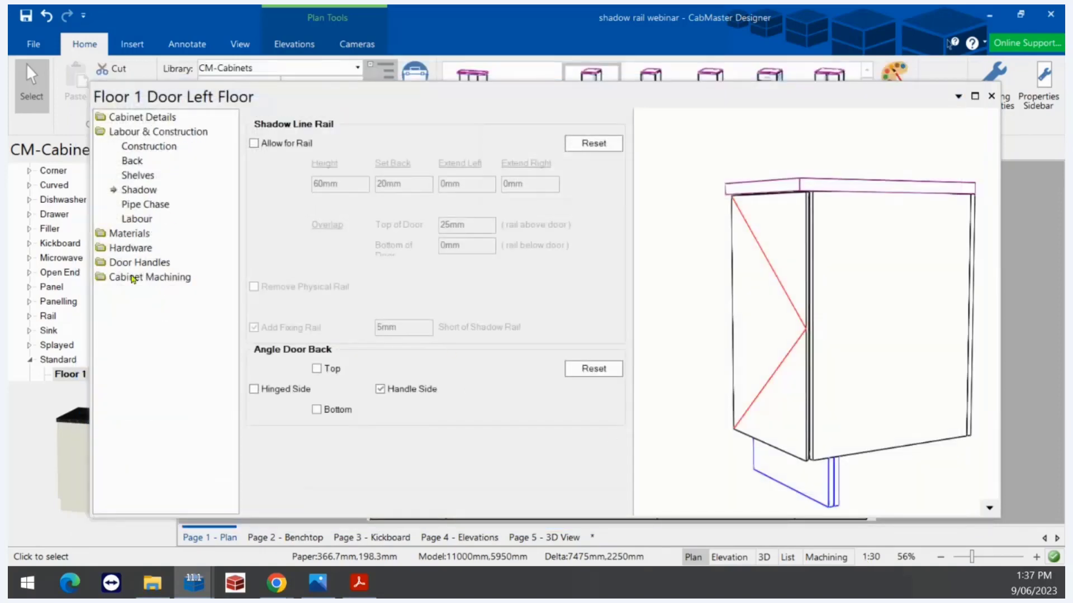
Check the cabinet's handle selection and untick Remove Handles to restore the finger-pull handle
{"action": "left_click", "coordinate": [133, 248]}
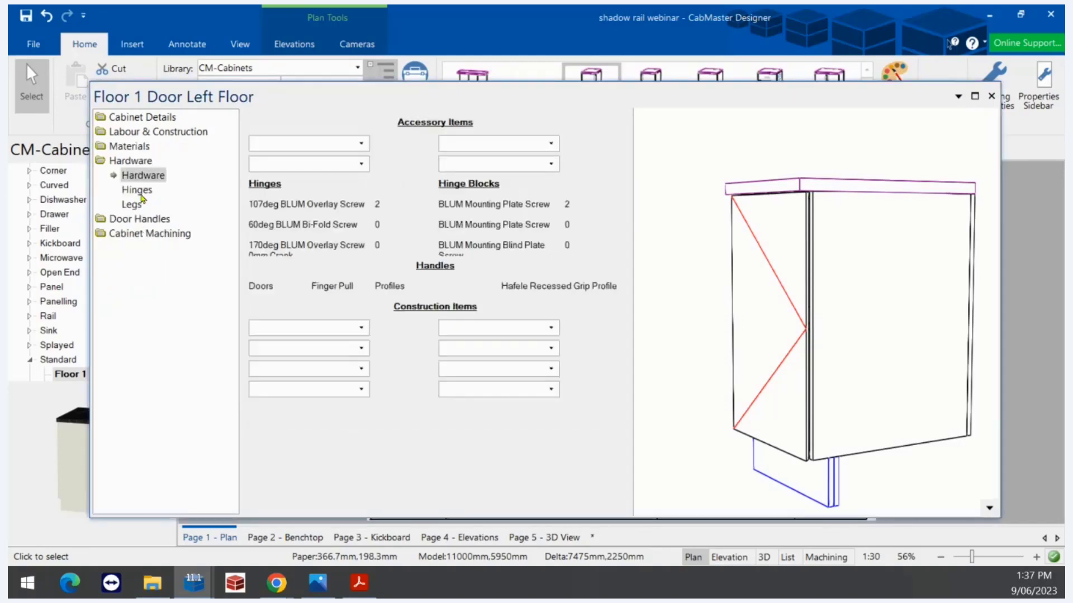
{"action": "left_click", "coordinate": [140, 219]}
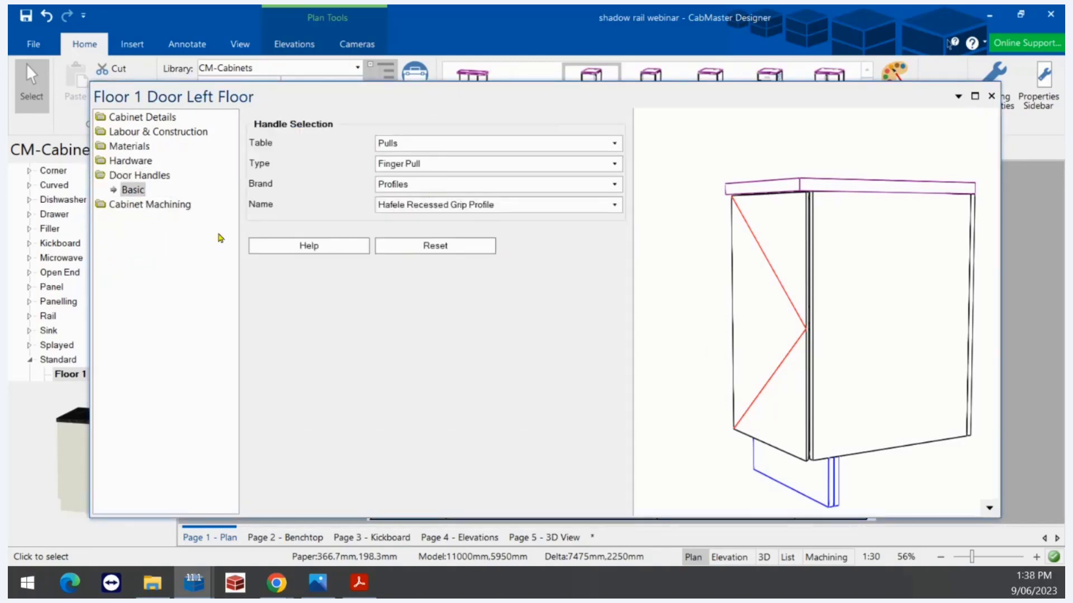
{"action": "left_click", "coordinate": [149, 117]}
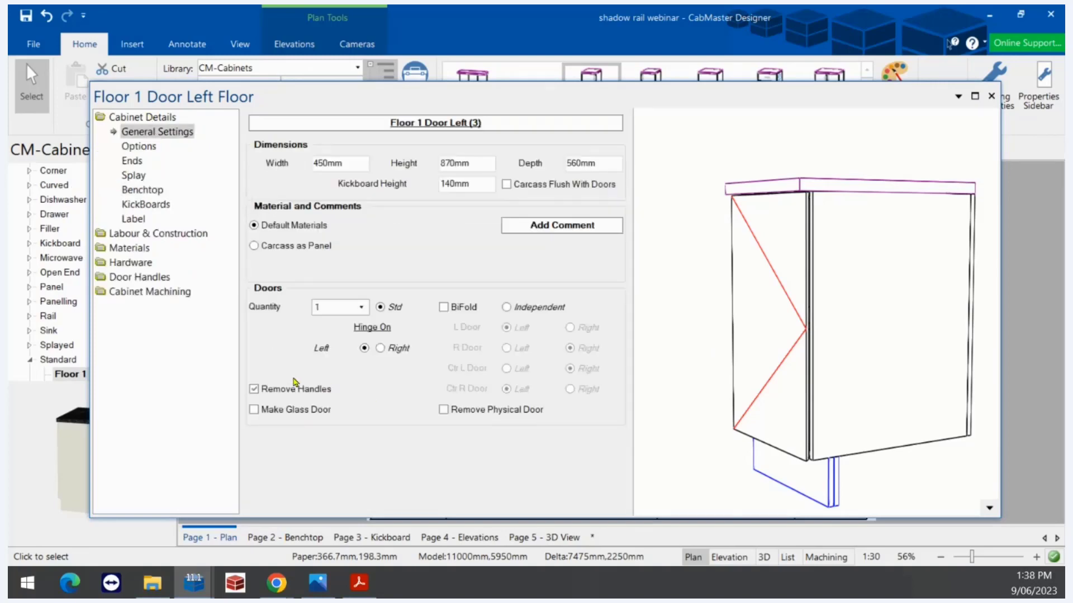
{"action": "left_click", "coordinate": [254, 390]}
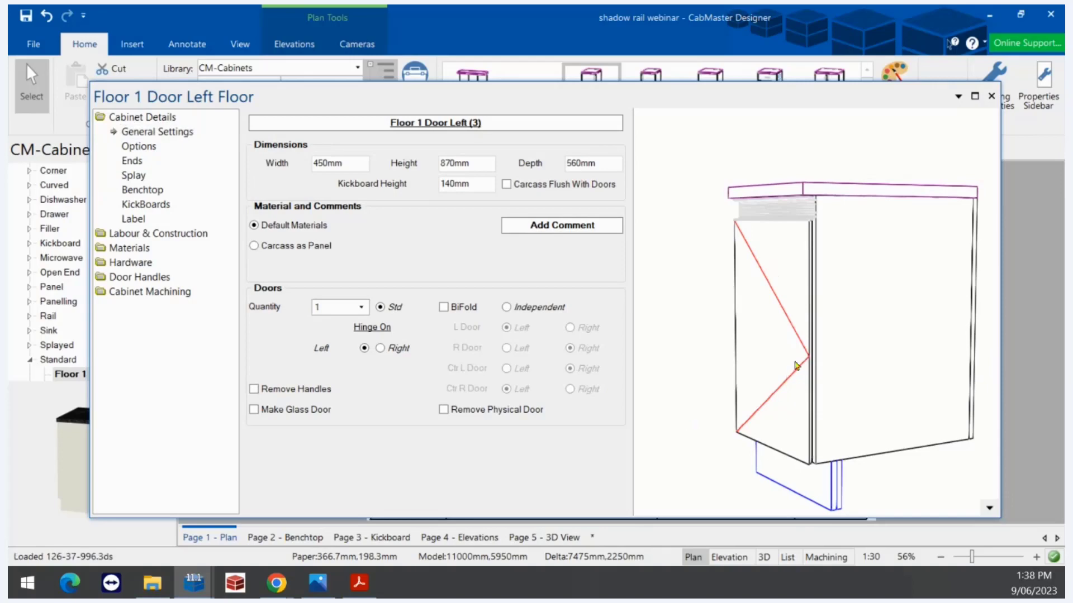
Show the preview as 3D Textured and rotate it to view the top profile side-on
{"action": "left_click_drag", "start_coordinate": [800, 365], "coordinate": [814, 344]}
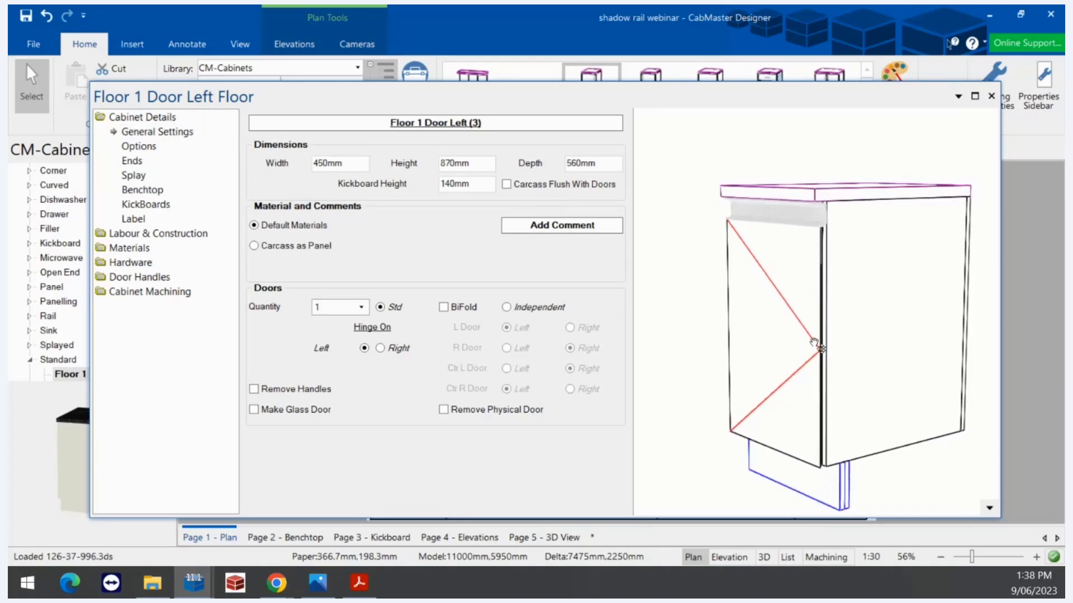
{"action": "left_click", "coordinate": [989, 508]}
{"action": "left_click", "coordinate": [984, 469]}
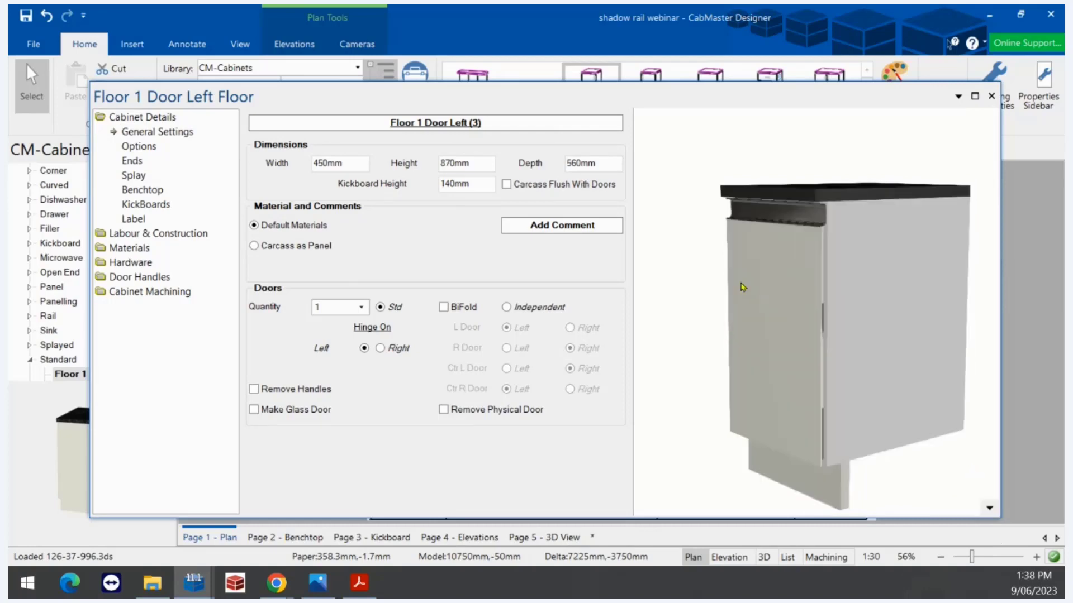
{"action": "scroll", "coordinate": [810, 222], "scroll_direction": "up", "scroll_amount": 10}
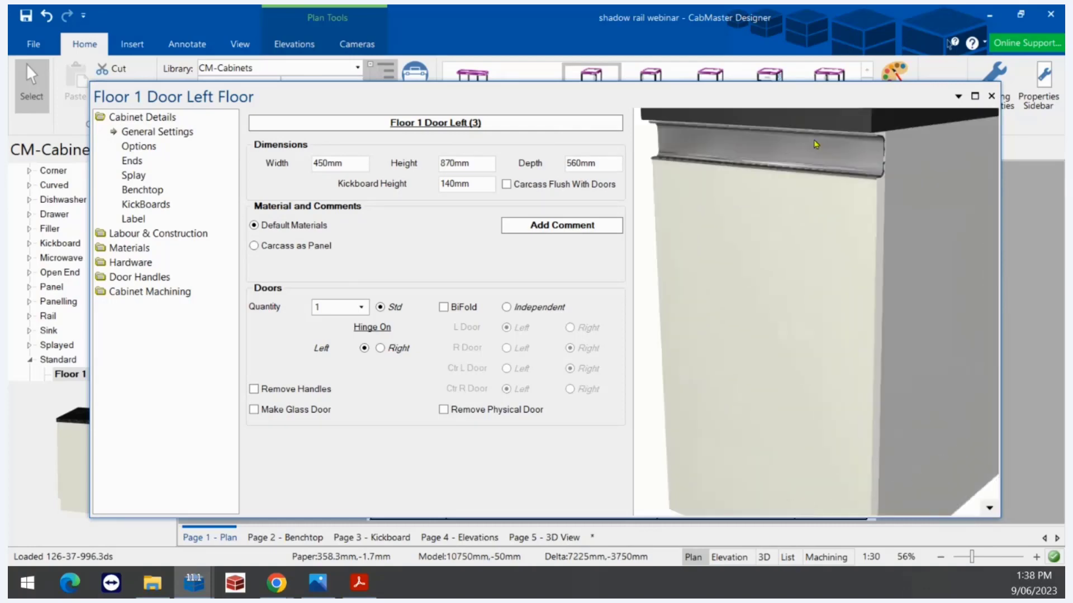
{"action": "left_click_drag", "start_coordinate": [773, 240], "coordinate": [832, 296]}
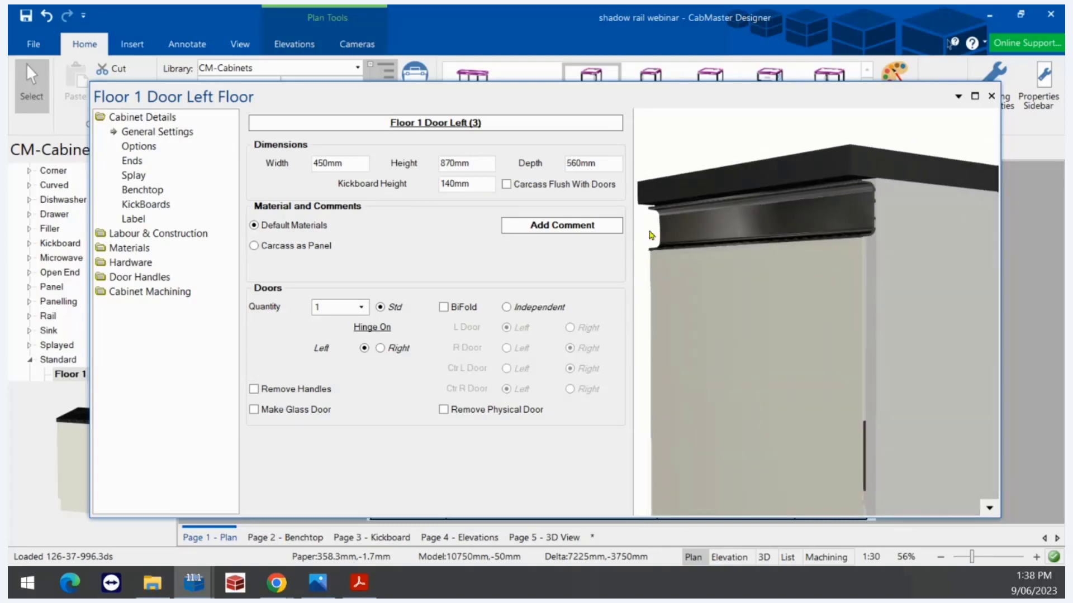
{"action": "left_click", "coordinate": [141, 292]}
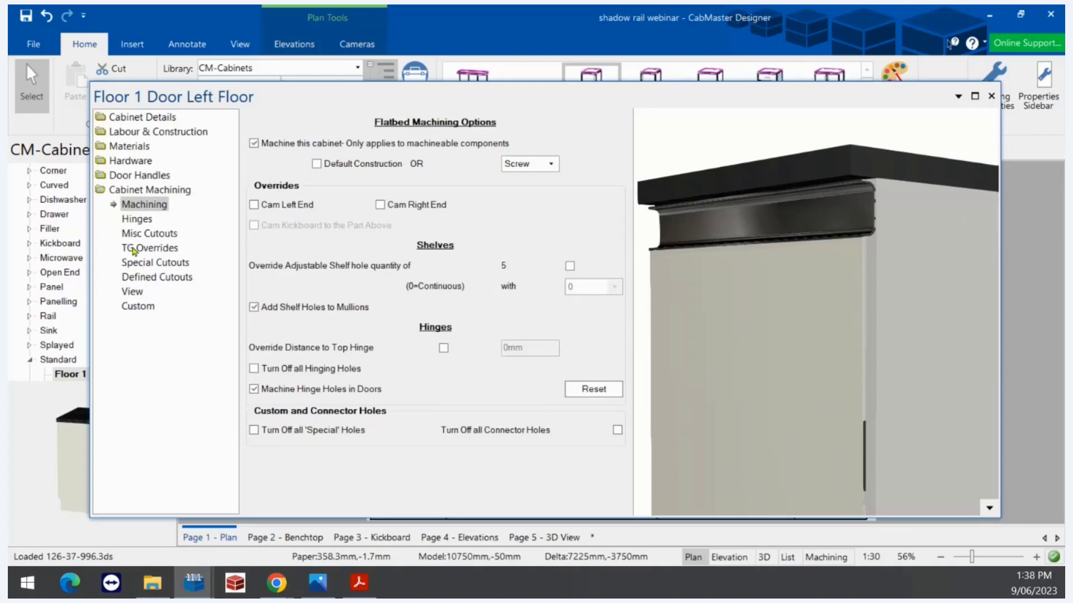
Tick Allow for Rail under Labour & Construction > Shadow, restoring the 60mm rail with 20mm set back
{"action": "left_click", "coordinate": [140, 147]}
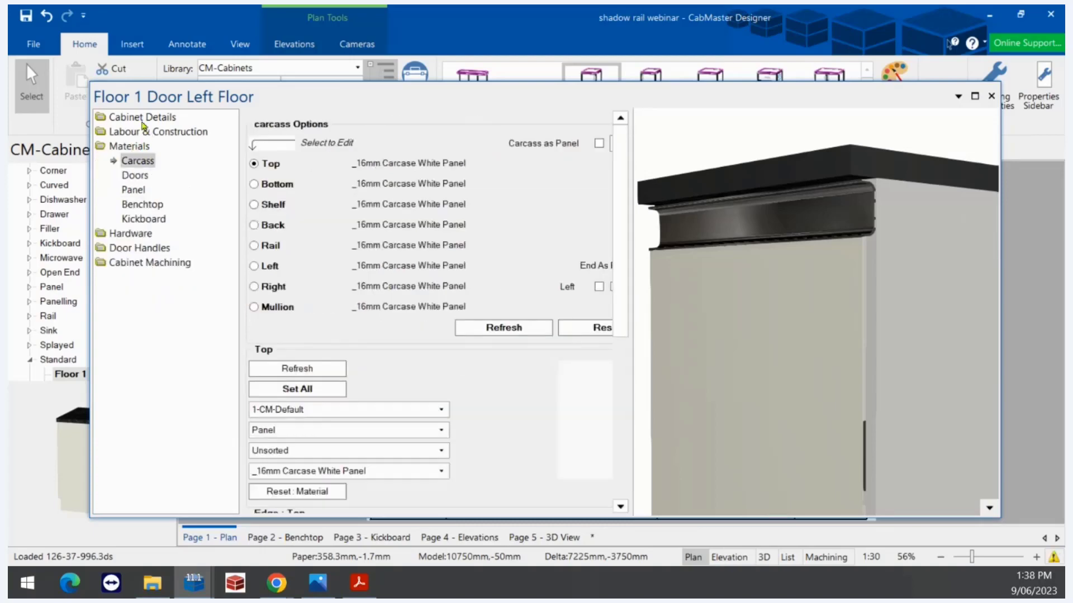
{"action": "left_click", "coordinate": [134, 133]}
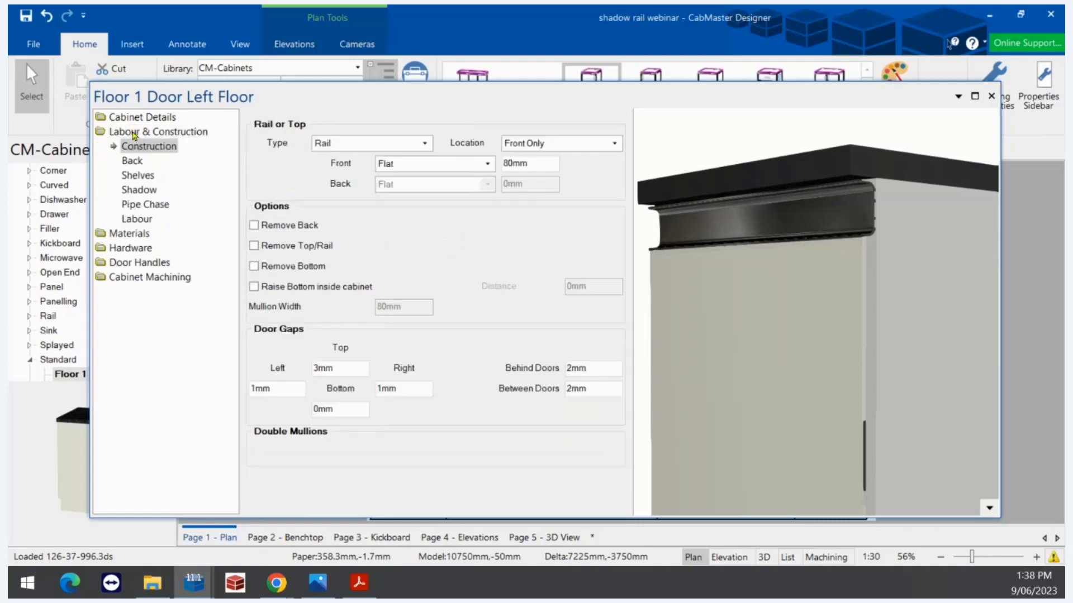
{"action": "left_click", "coordinate": [139, 190]}
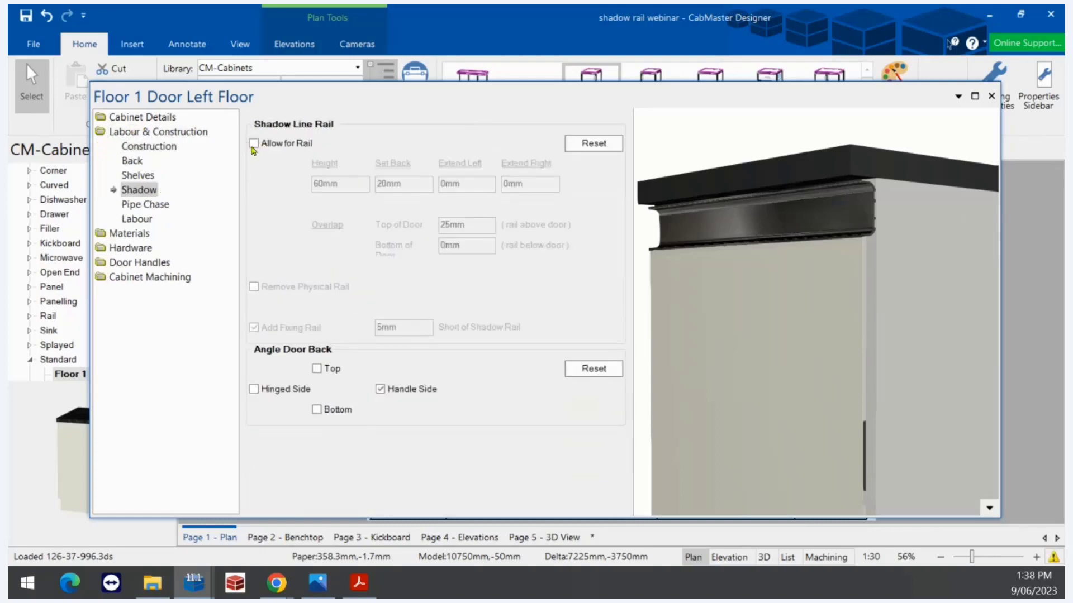
{"action": "left_click", "coordinate": [254, 145]}
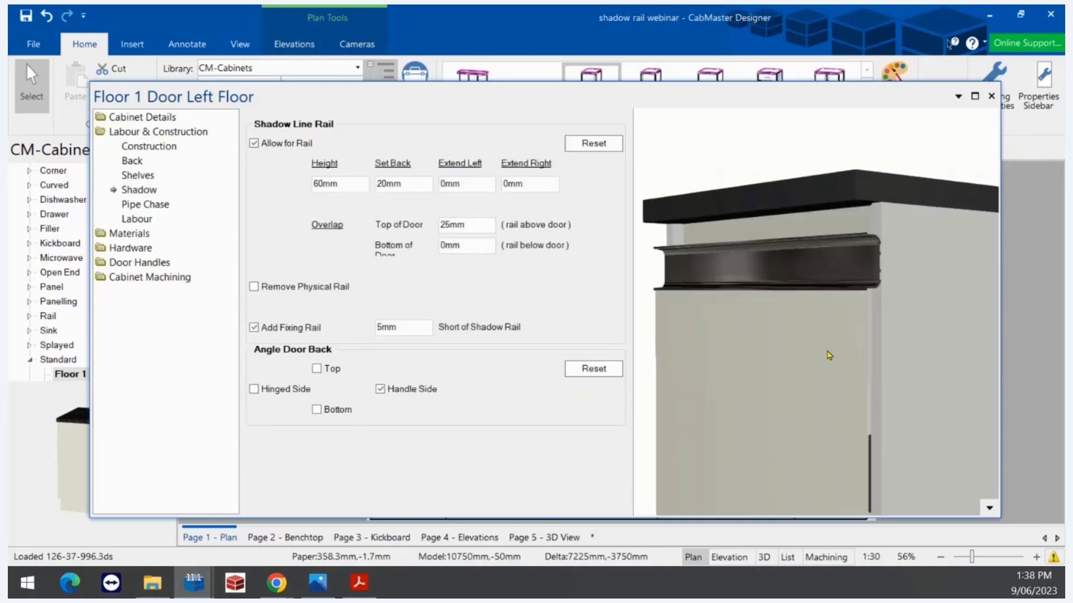
{"action": "left_click_drag", "start_coordinate": [789, 381], "coordinate": [815, 380]}
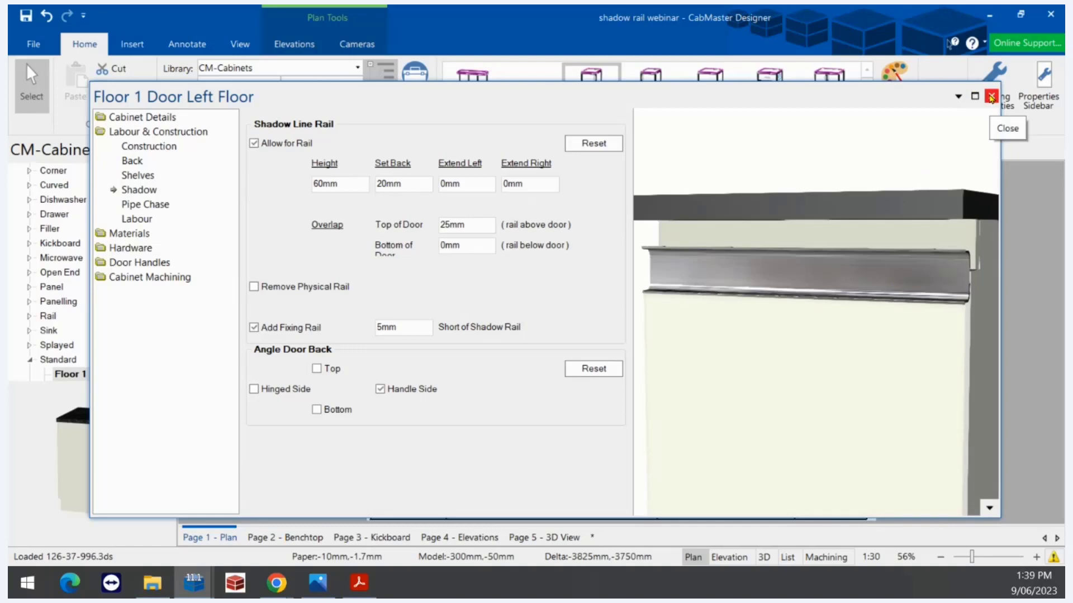
Close the Floor 1 Door Left cabinet properties and switch to the shadow rails PDF in Acrobat Reader
{"action": "left_click", "coordinate": [990, 98]}
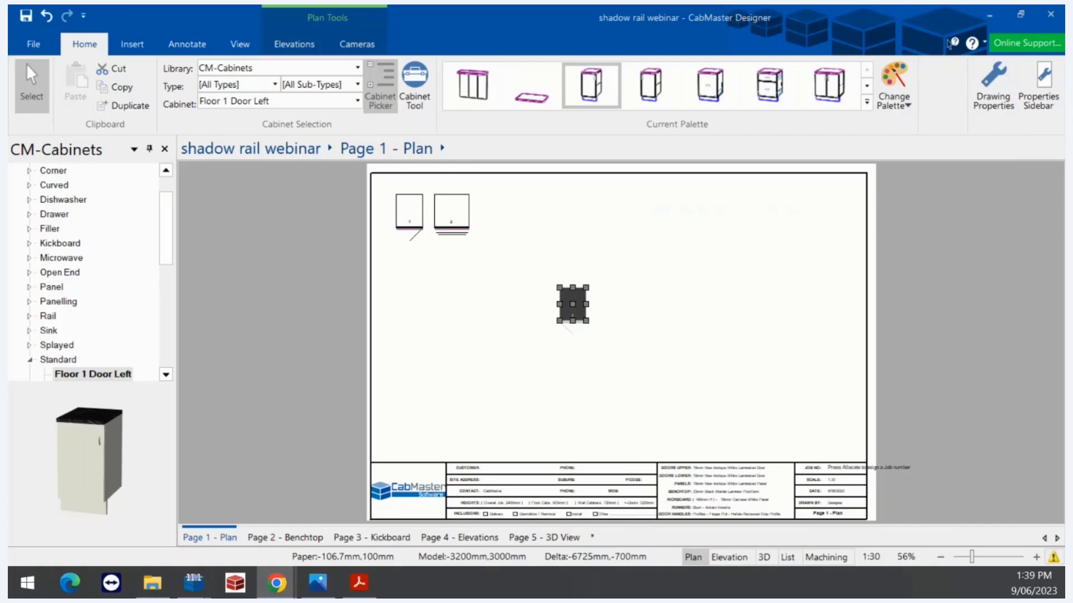
{"action": "left_click", "coordinate": [359, 582]}
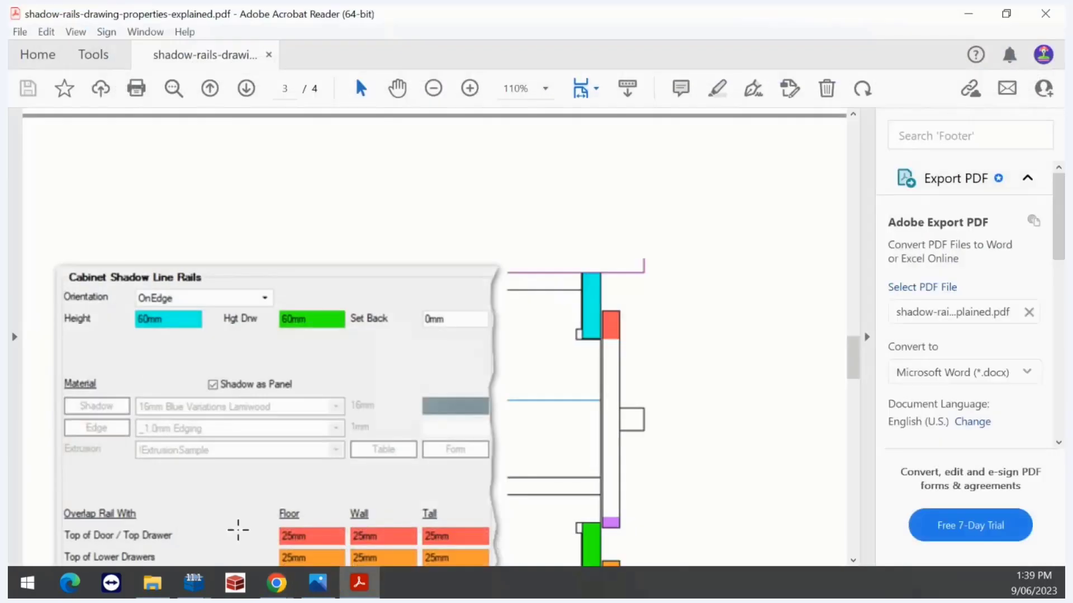
Scroll through the Cabinet Shadow Line Rails overlap settings, then drag the CabMaster website window into view
{"action": "scroll", "coordinate": [238, 531], "scroll_direction": "down", "scroll_amount": 3}
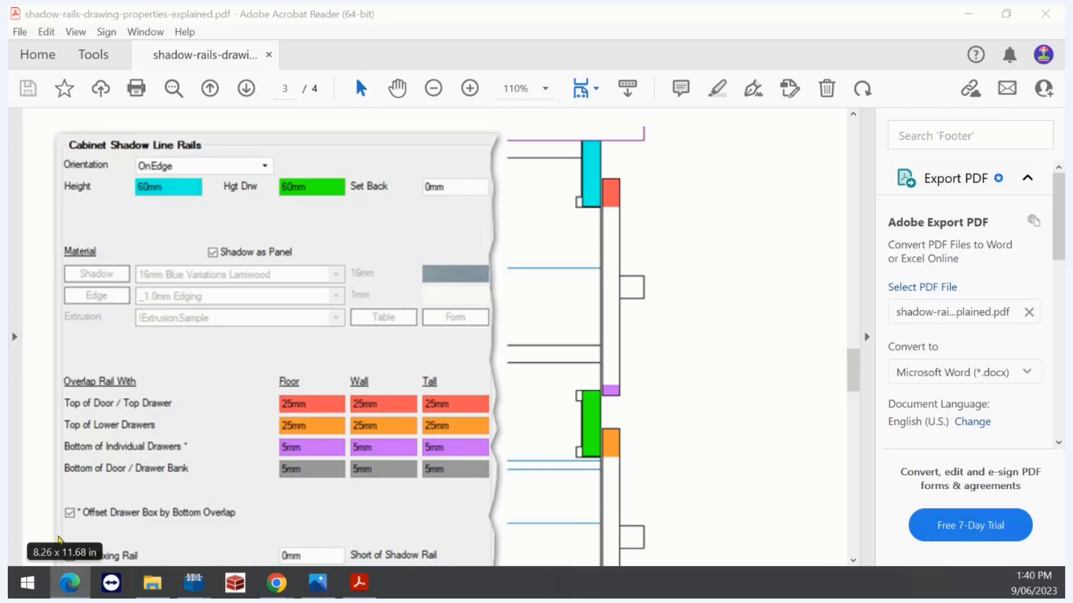
{"action": "left_click_drag", "start_coordinate": [9, 441], "coordinate": [505, 74]}
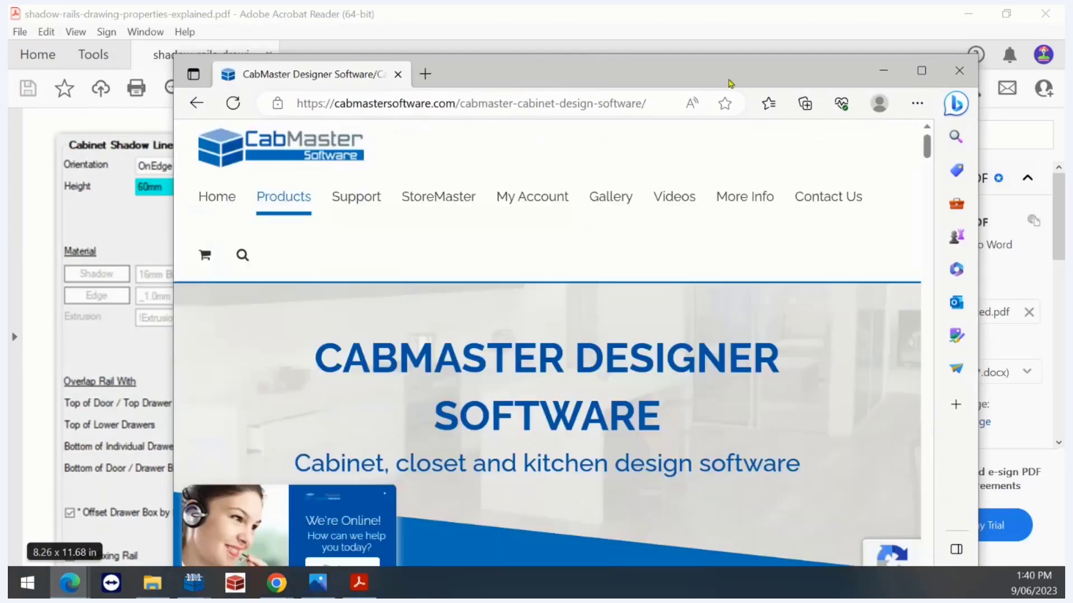
Maximize the browser, open the CabMaster Help Centre and search the knowledge base for 'shadow rails'
{"action": "left_click", "coordinate": [916, 69]}
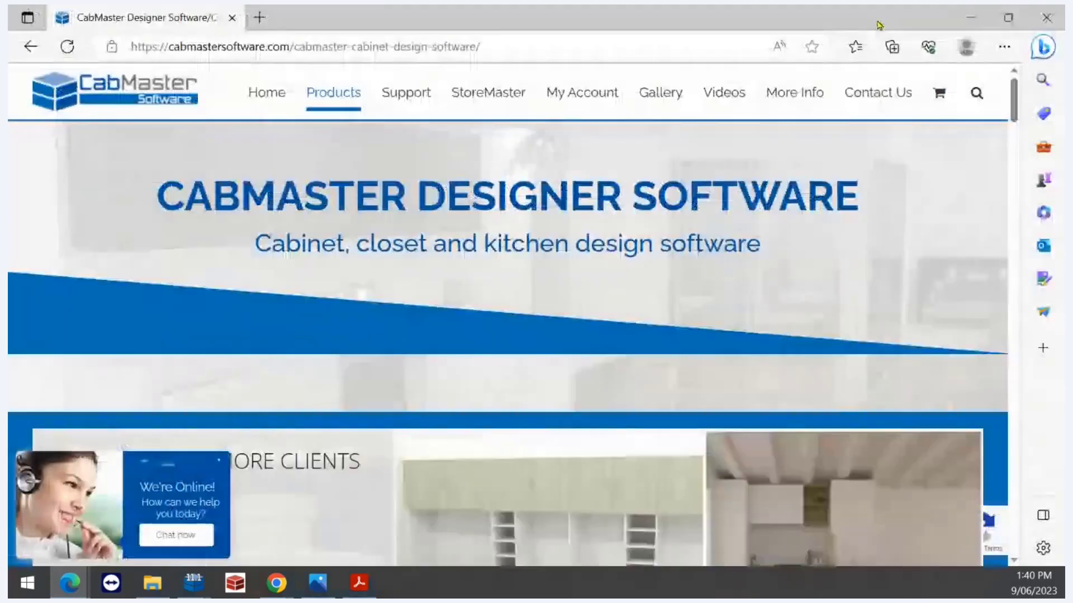
{"action": "mouse_move", "coordinate": [405, 99]}
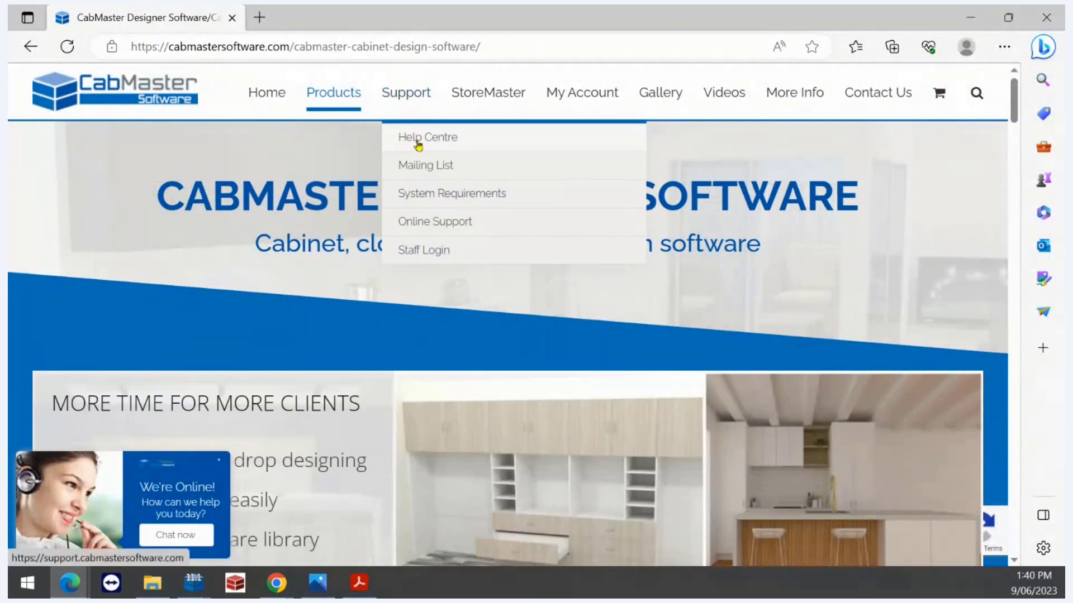
{"action": "left_click", "coordinate": [416, 140]}
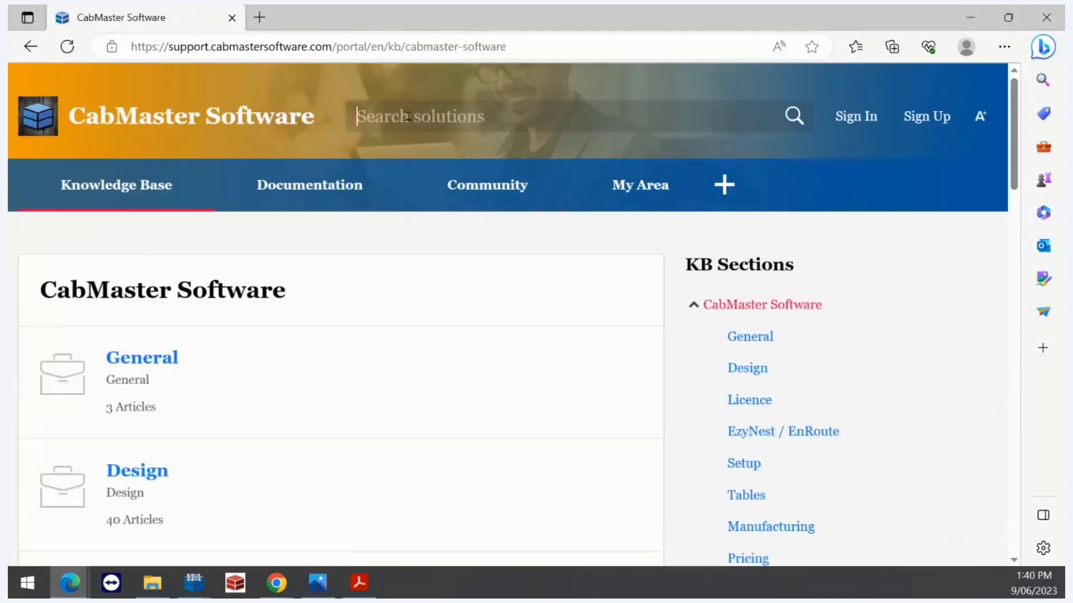
{"action": "left_click", "coordinate": [408, 116]}
{"action": "type", "text": "sha"}
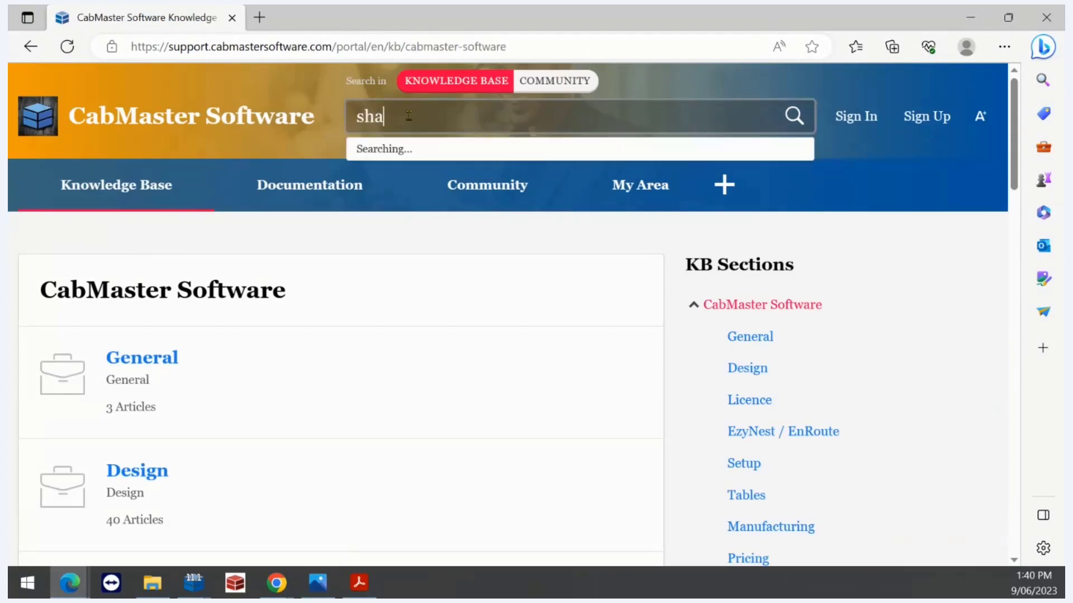
{"action": "type", "text": "dow rails"}
{"action": "key", "text": "Return"}
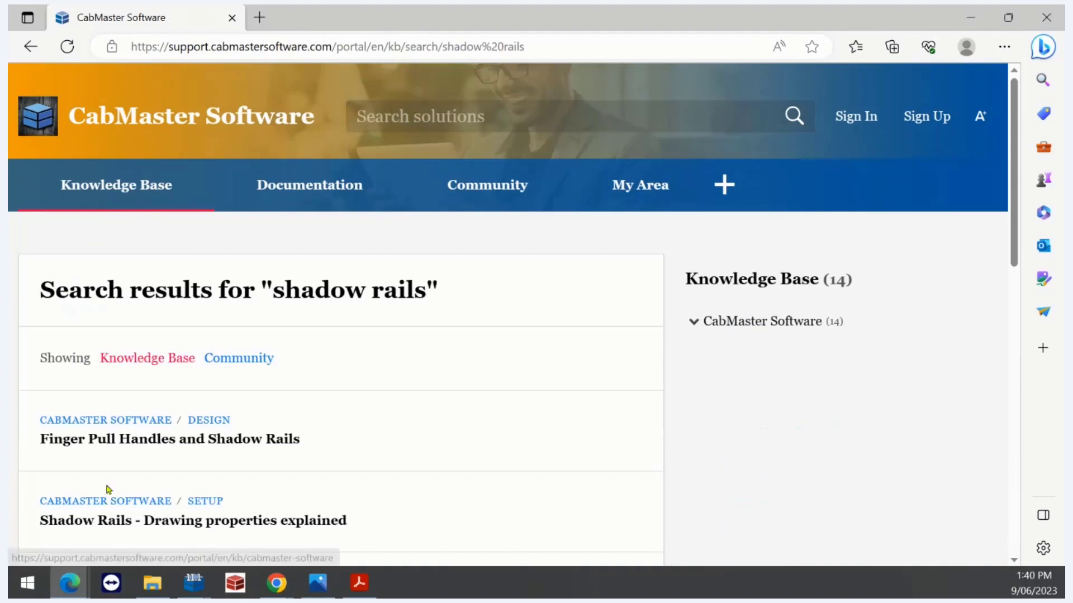
Open the 'Shadow Rails - Drawing properties explained' result and scroll through the article
{"action": "scroll", "coordinate": [239, 426], "scroll_direction": "down", "scroll_amount": 3}
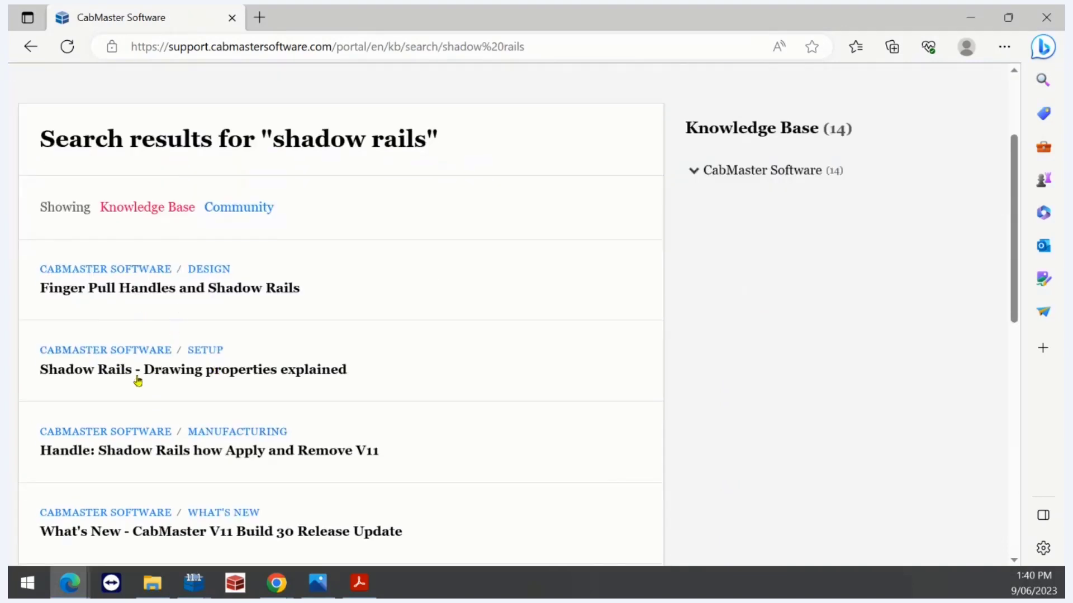
{"action": "left_click", "coordinate": [117, 378]}
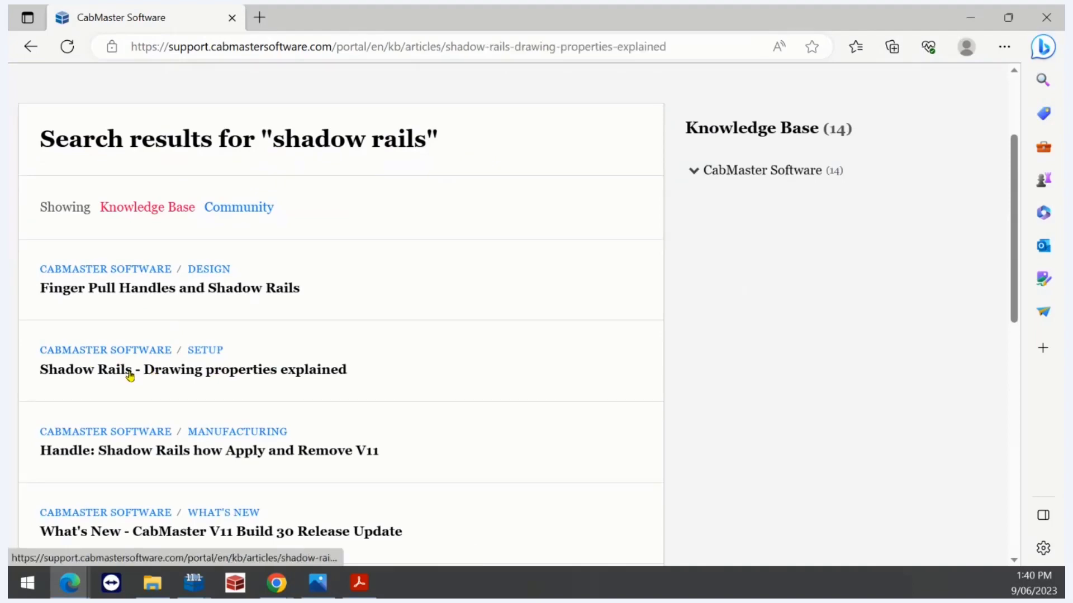
{"action": "scroll", "coordinate": [179, 352], "scroll_direction": "down", "scroll_amount": 20}
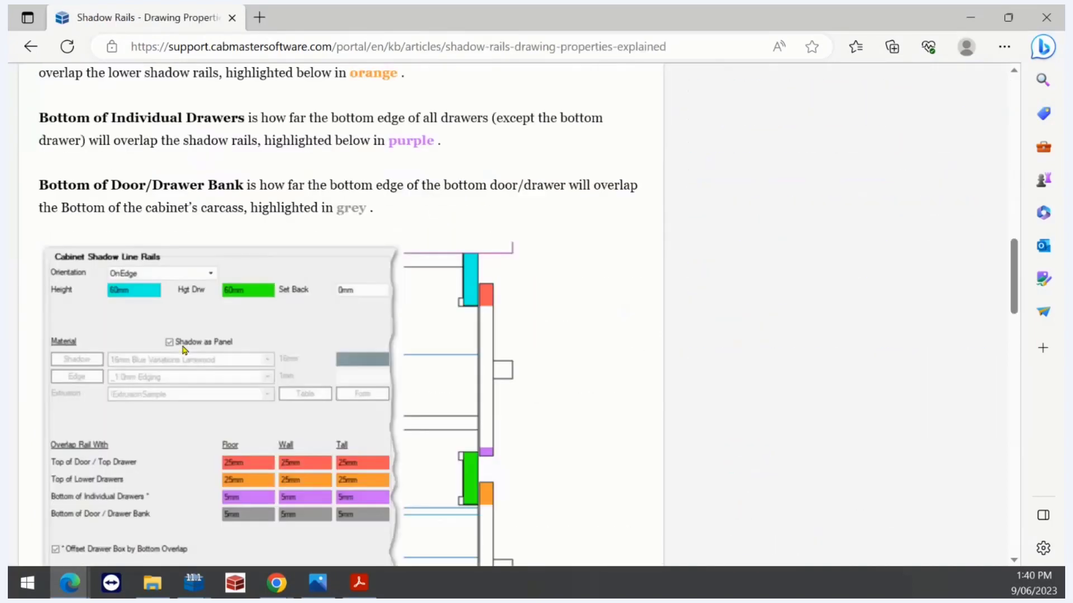
{"action": "scroll", "coordinate": [184, 350], "scroll_direction": "down", "scroll_amount": 15}
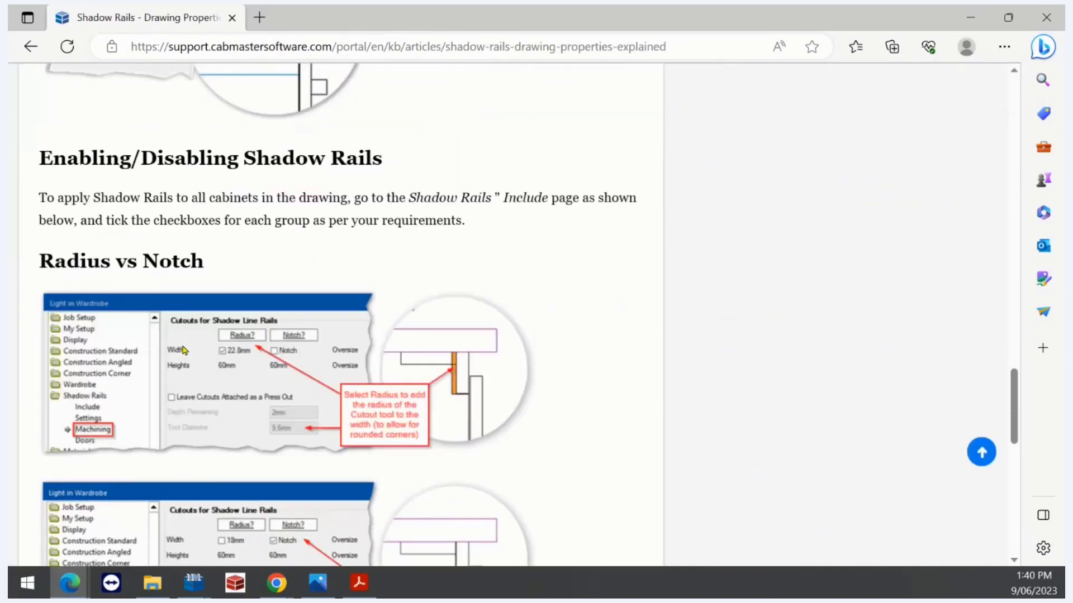
{"action": "scroll", "coordinate": [184, 349], "scroll_direction": "down", "scroll_amount": 5}
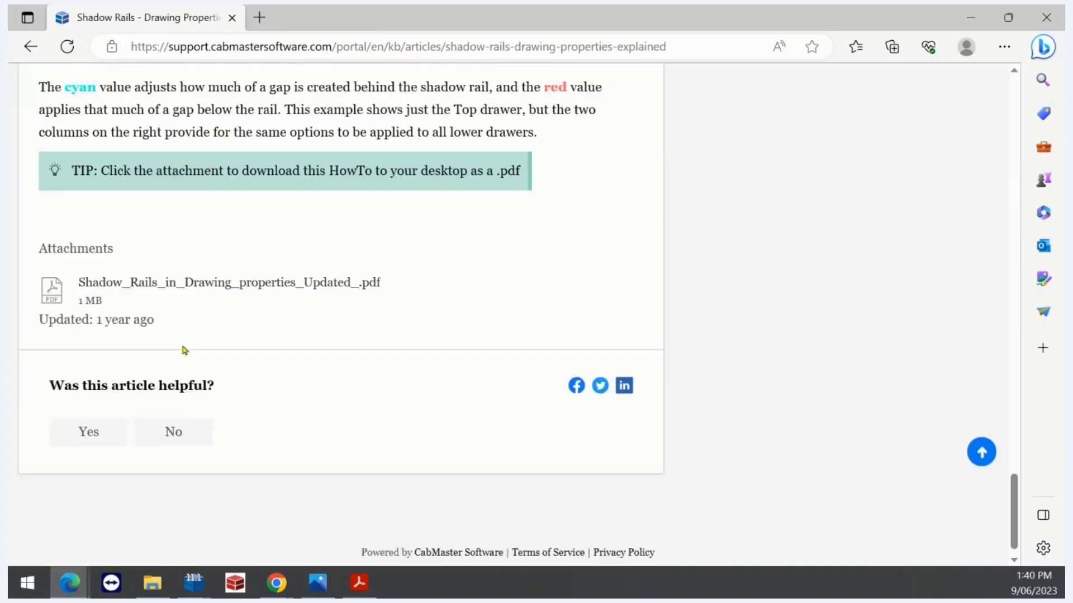
{"action": "scroll", "coordinate": [185, 349], "scroll_direction": "up", "scroll_amount": 12}
{"action": "scroll", "coordinate": [189, 342], "scroll_direction": "up", "scroll_amount": 10}
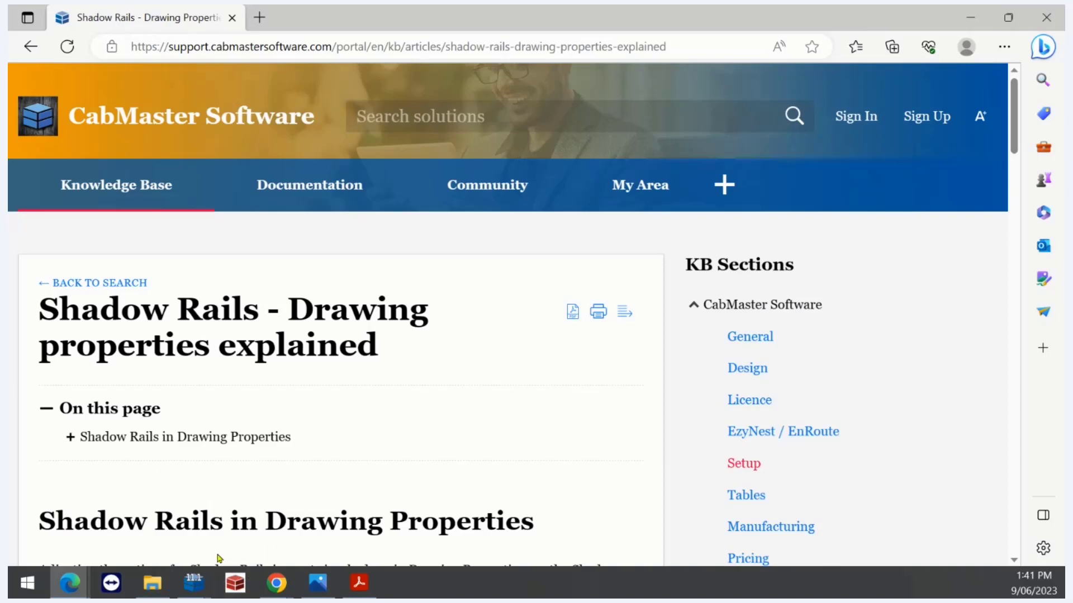
Return to the shadow rail webinar drawing and choose Library Help Topics from the Help menu
{"action": "left_click", "coordinate": [194, 583]}
{"action": "left_click", "coordinate": [306, 502]}
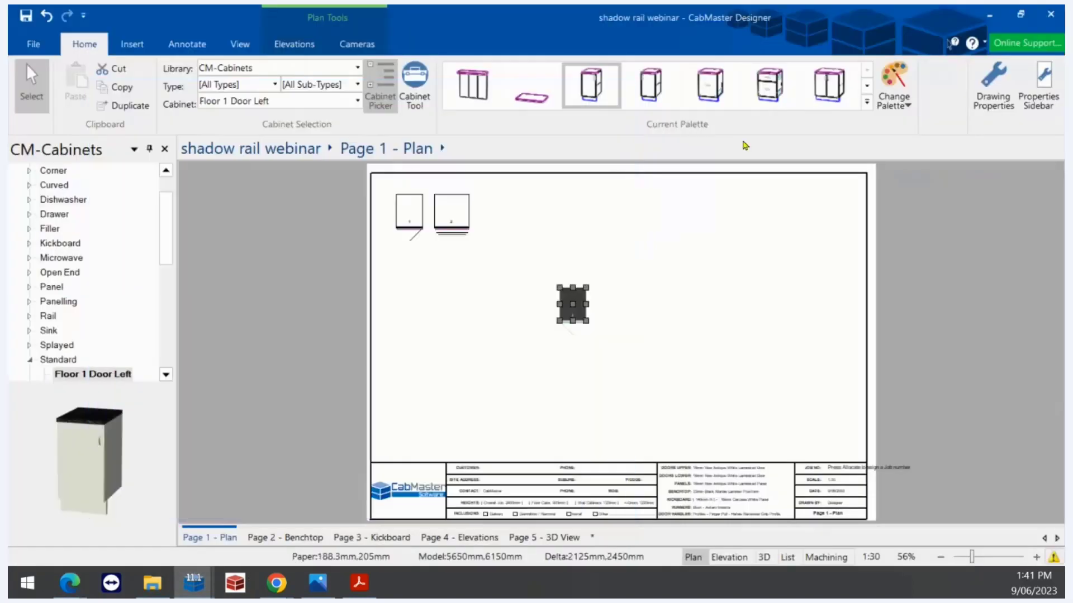
{"action": "left_click", "coordinate": [981, 45]}
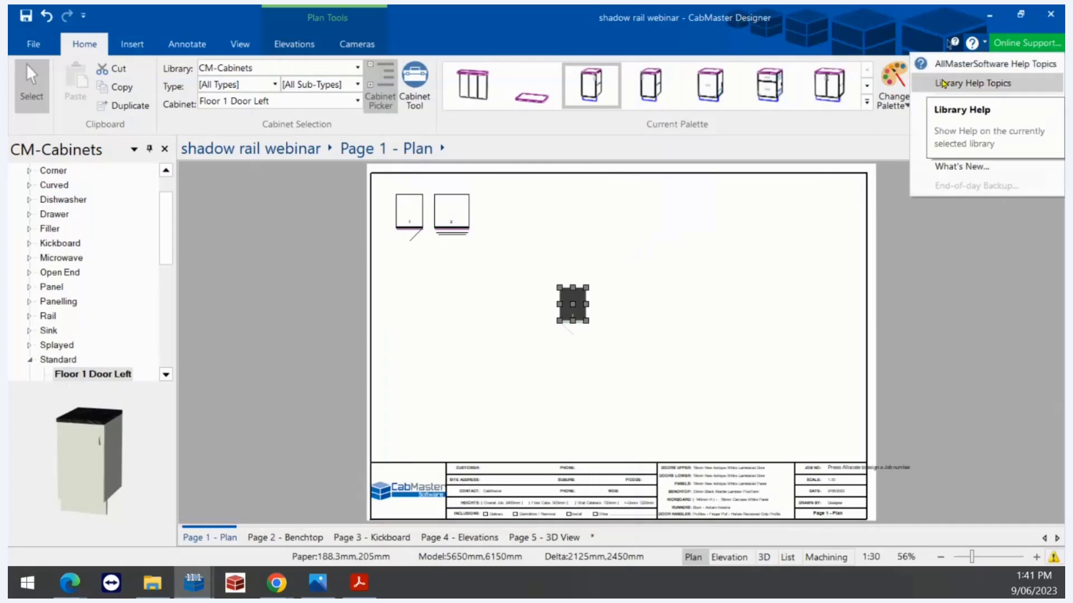
{"action": "left_click", "coordinate": [944, 81]}
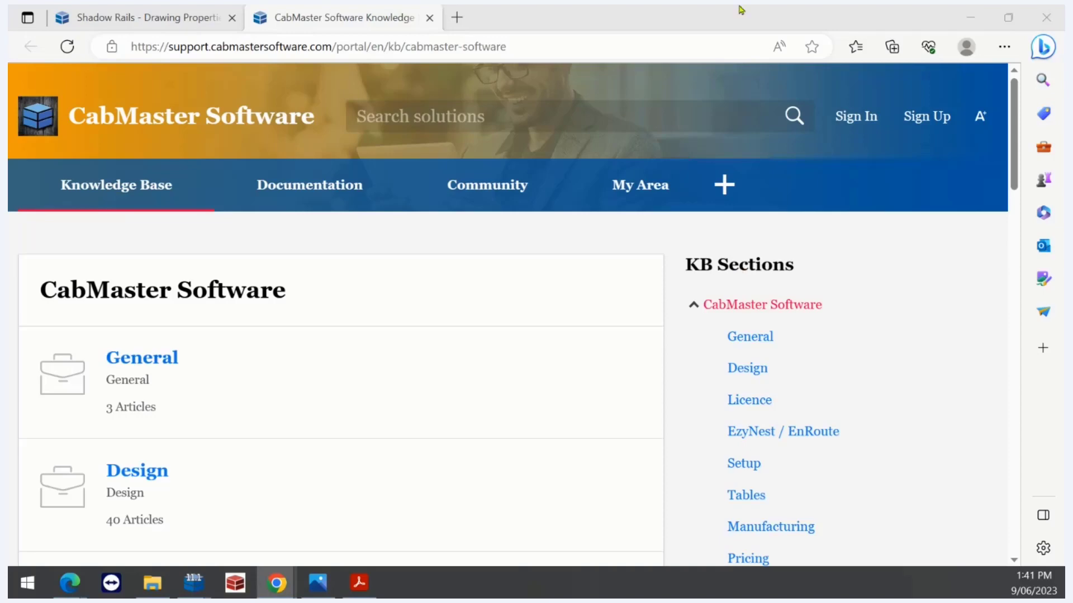
Browse the CabMaster Software YouTube VIDEOS list, then advance Photos to 'tick include tongue.jpg'
{"action": "left_click", "coordinate": [528, 46]}
{"action": "type", "text": "https://www.youtube.com/c/Cabmastersoftware"}
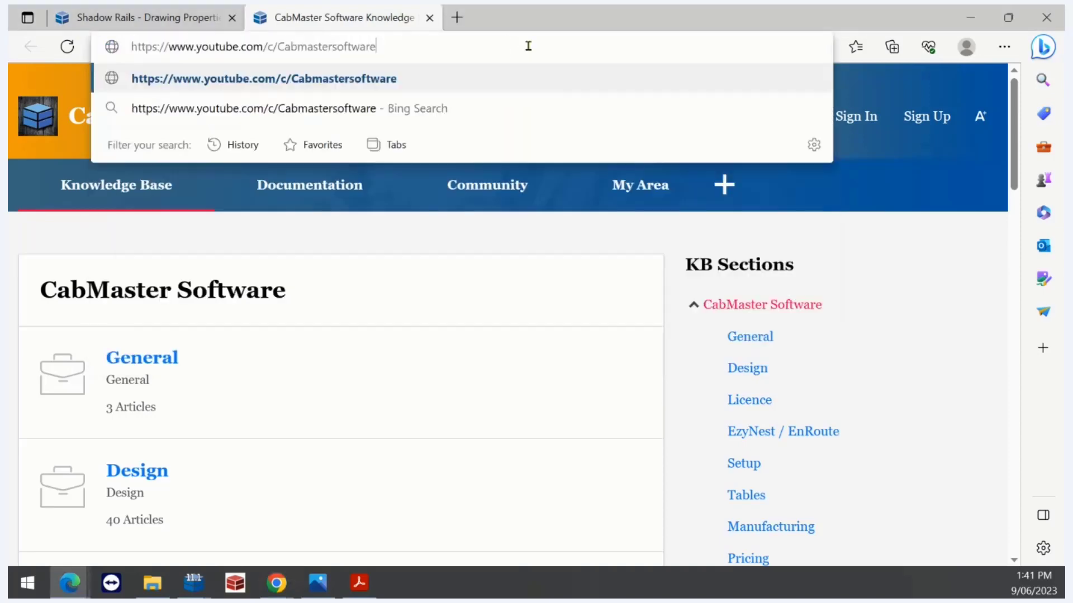
{"action": "key", "text": "Return"}
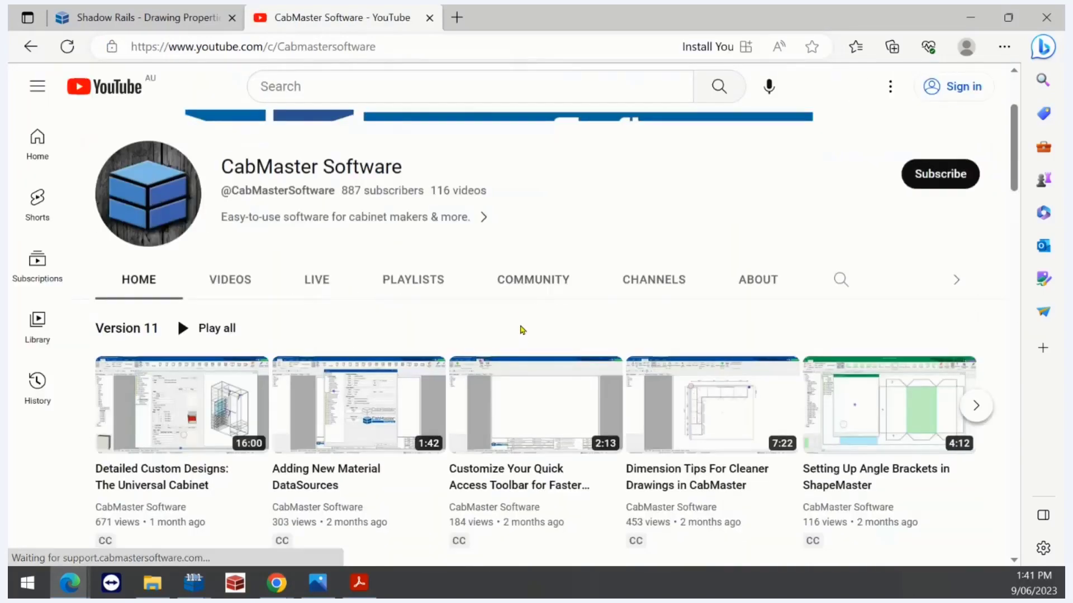
{"action": "left_click", "coordinate": [218, 282]}
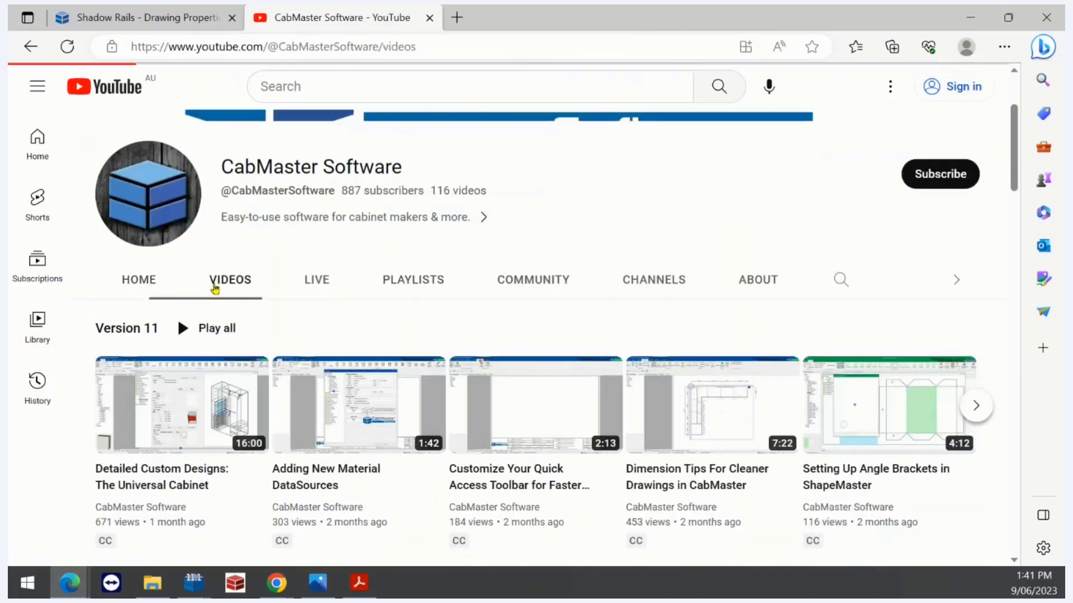
{"action": "scroll", "coordinate": [220, 331], "scroll_direction": "down", "scroll_amount": 4}
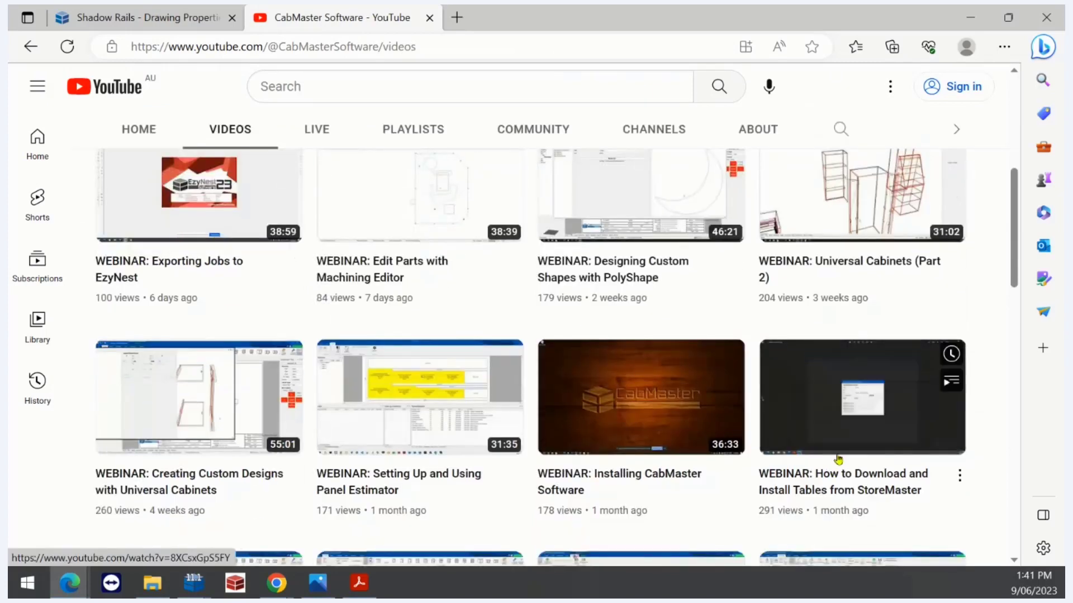
{"action": "mouse_move", "coordinate": [608, 358]}
{"action": "scroll", "coordinate": [608, 357], "scroll_direction": "up", "scroll_amount": 1}
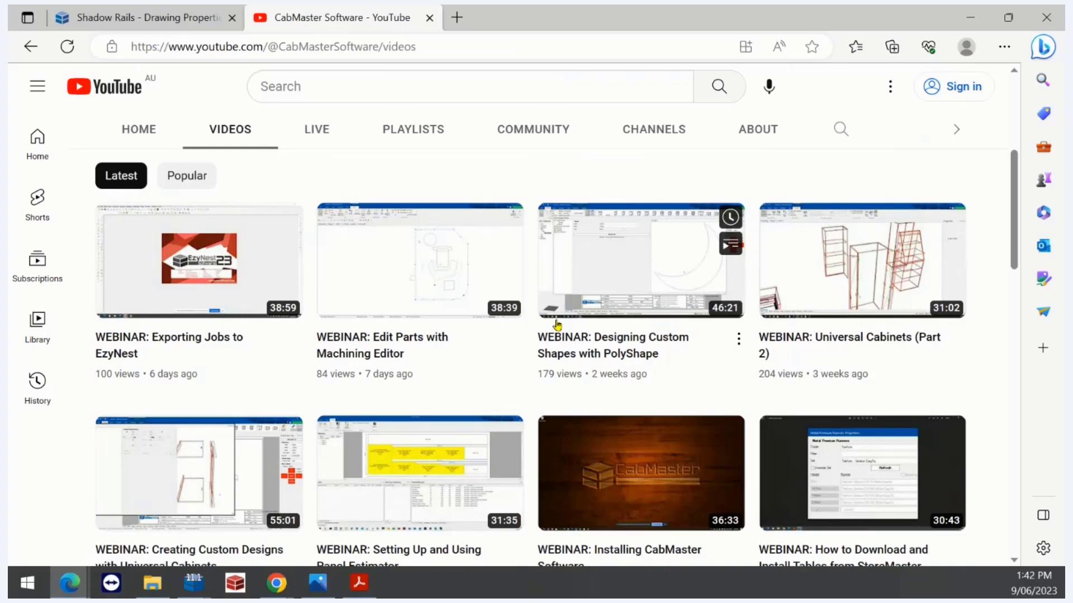
{"action": "scroll", "coordinate": [556, 327], "scroll_direction": "down", "scroll_amount": 4}
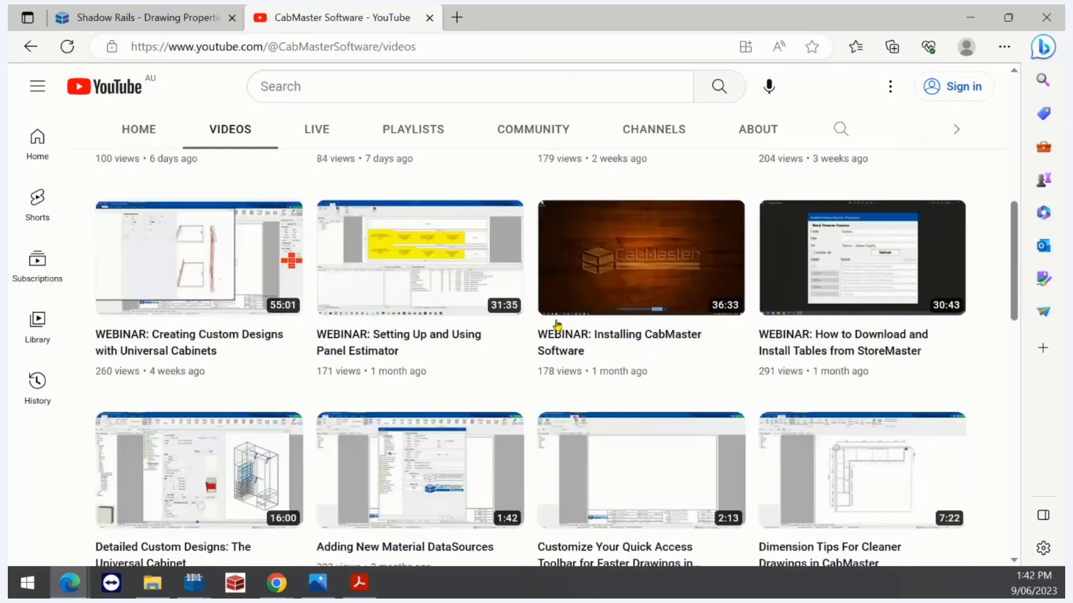
{"action": "scroll", "coordinate": [558, 327], "scroll_direction": "up", "scroll_amount": 2}
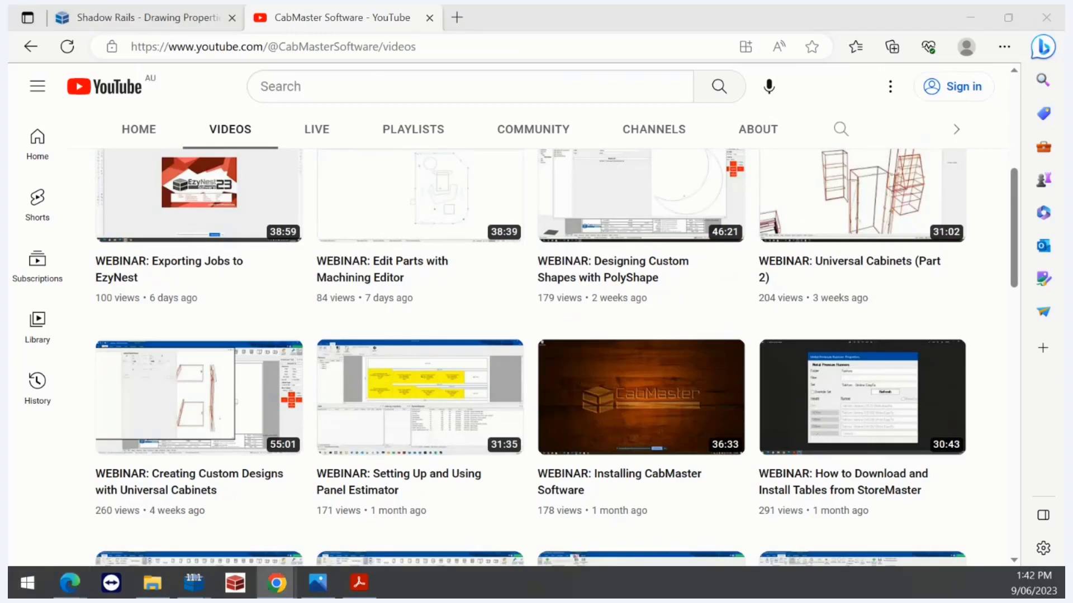
{"action": "scroll", "coordinate": [358, 461], "scroll_direction": "up", "scroll_amount": 4}
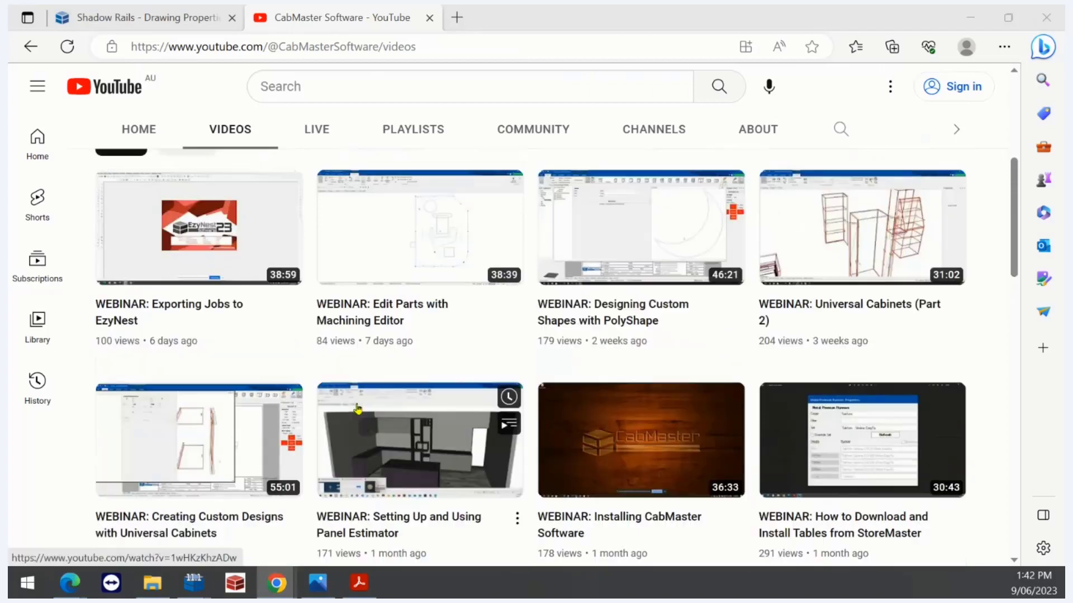
{"action": "left_click", "coordinate": [307, 584]}
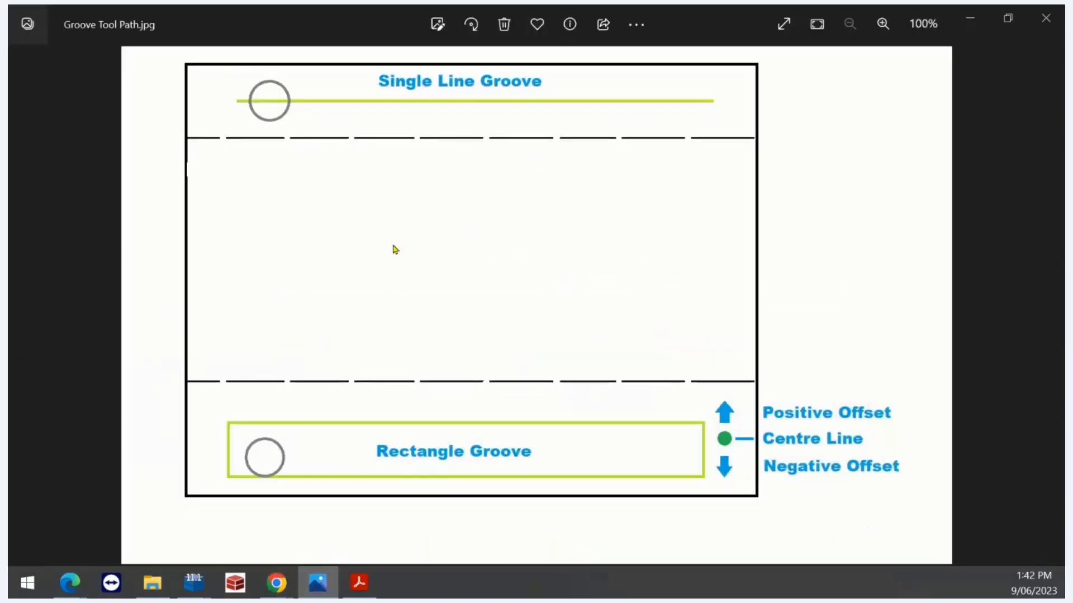
{"action": "key", "text": "Right"}
{"action": "key", "text": "Right"}
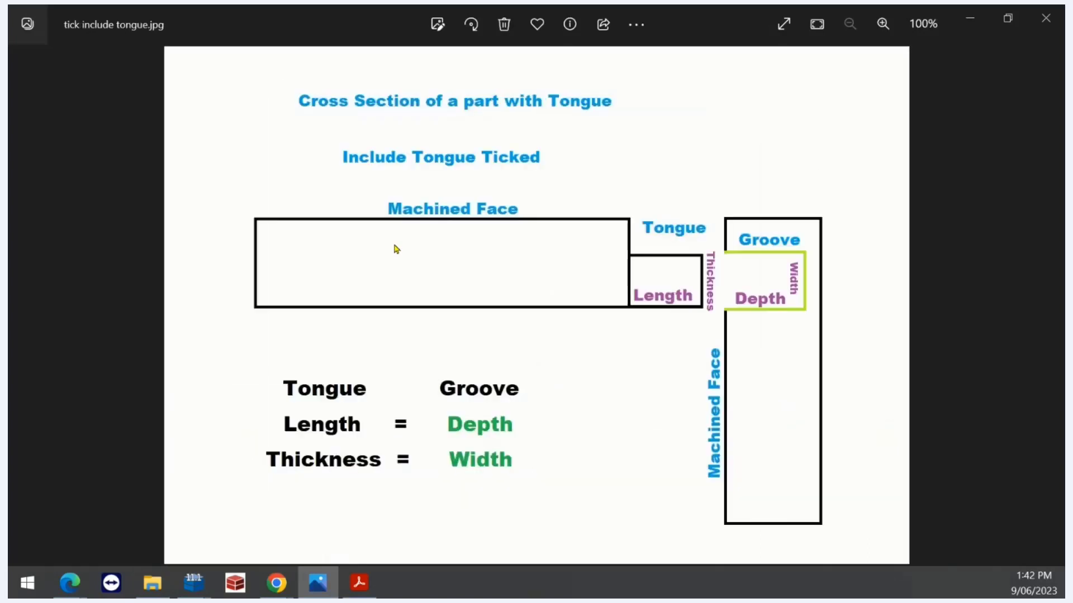